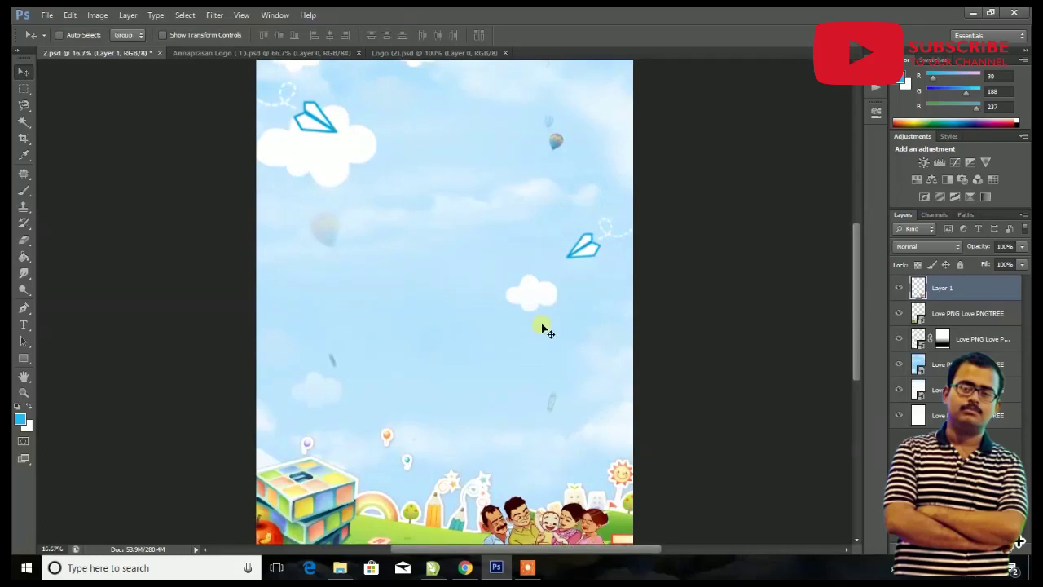
# Step: Enlarge the family illustration and nudge it slightly right and down
pyautogui.hotkey('ctrl', 't')
pyautogui.moveTo(478, 377); pyautogui.dragTo(444, 342)
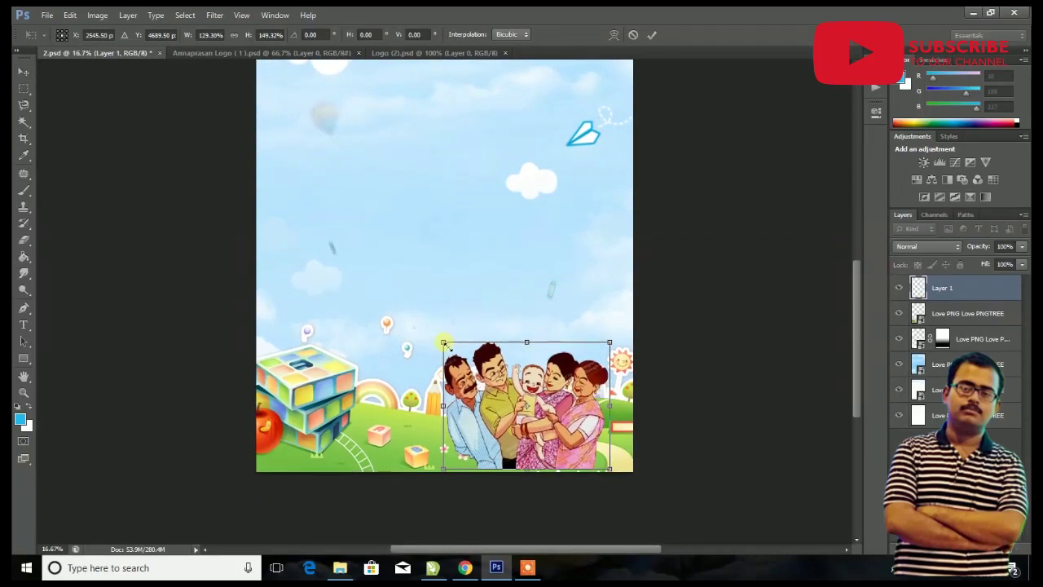
pyautogui.press('Return')
pyautogui.moveTo(548, 429); pyautogui.dragTo(556, 432)
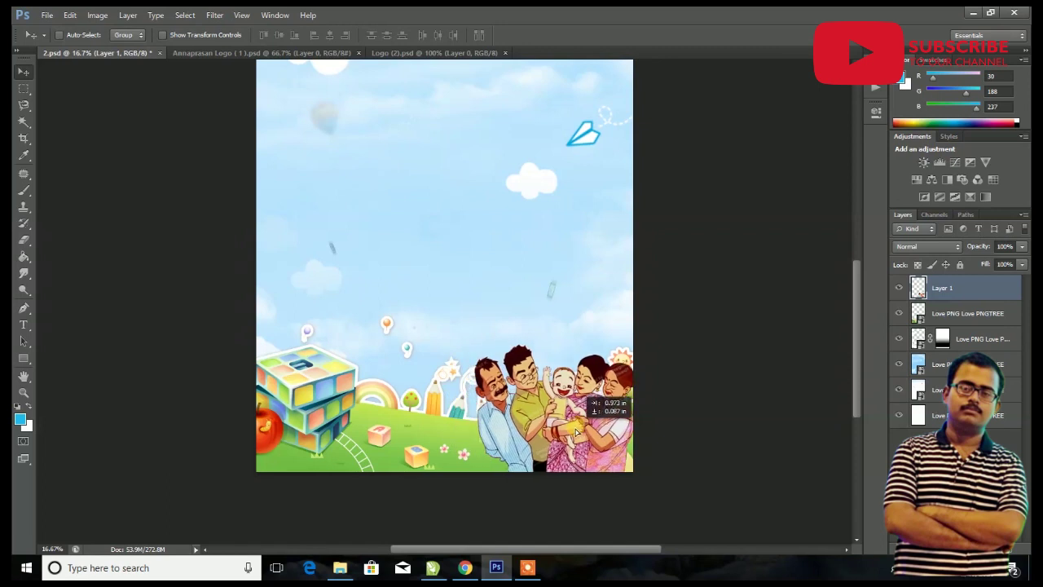
pyautogui.moveTo(554, 430); pyautogui.dragTo(557, 433)
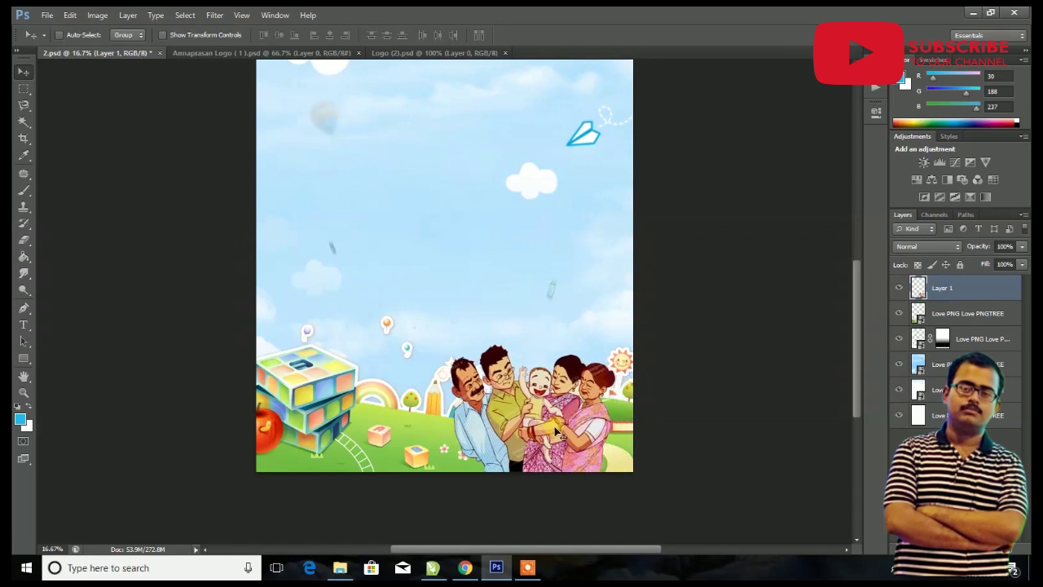
# Step: Stretch the family illustration wider across the card's bottom right
pyautogui.hotkey('ctrl', 't')
pyautogui.moveTo(454, 408); pyautogui.dragTo(443, 408)
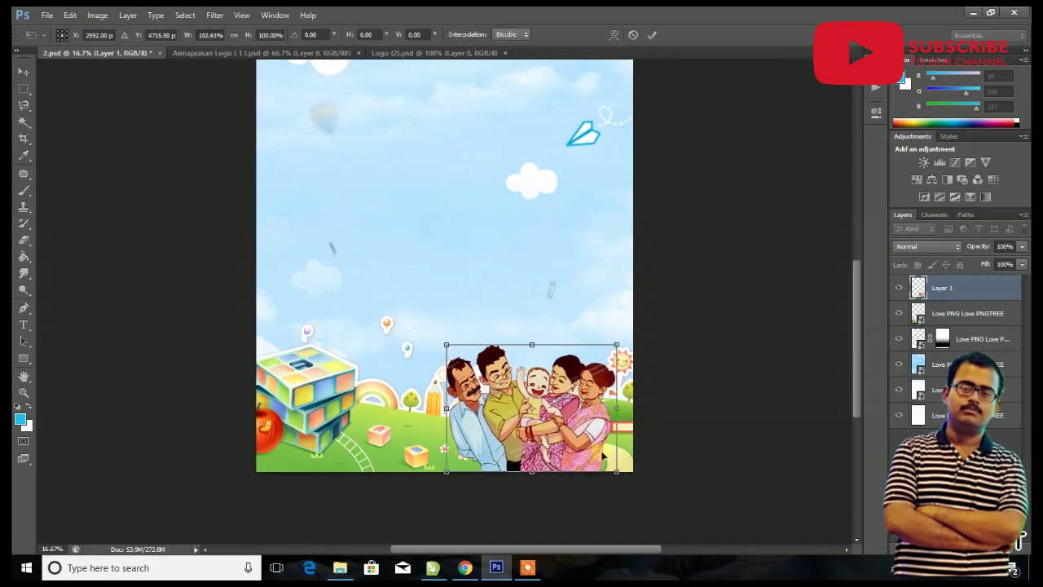
pyautogui.press('Return')
pyautogui.scroll(1, 638, 463)
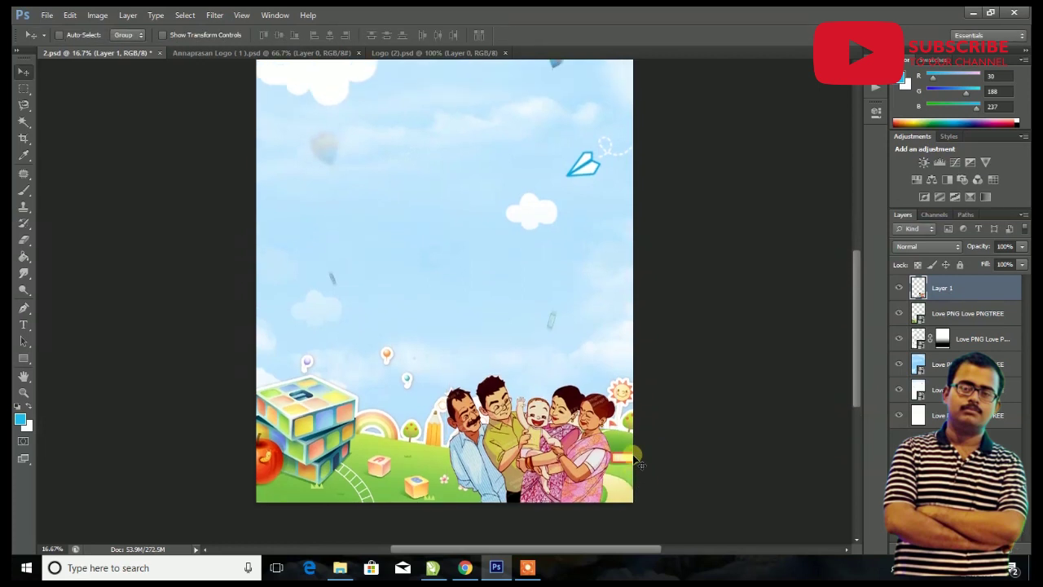
pyautogui.scroll(3, 638, 462)
pyautogui.scroll(3, 638, 463)
pyautogui.scroll(-1, 638, 463)
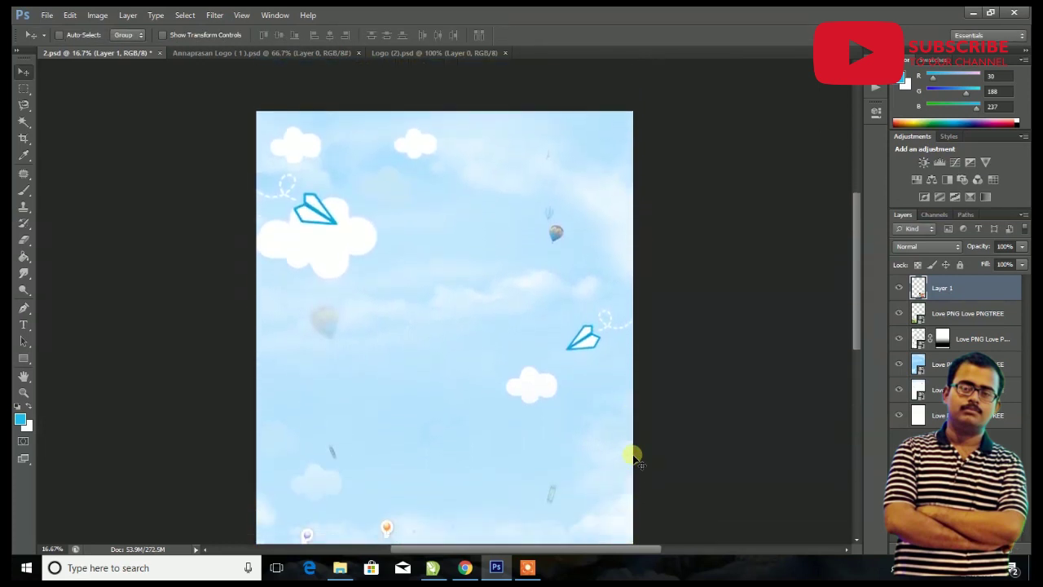
pyautogui.hotkey('ctrl', 'o')
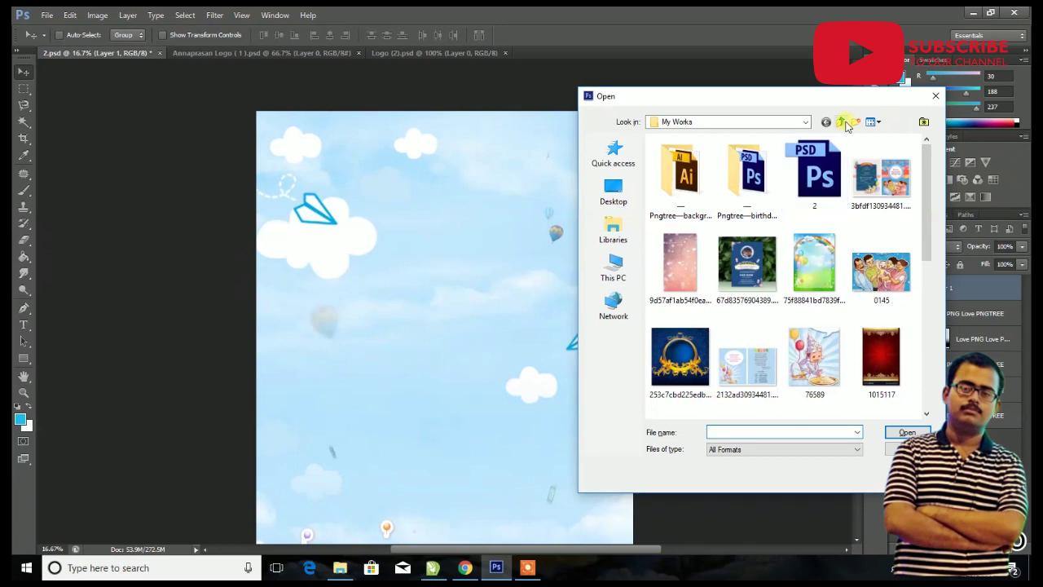
# Step: Open the WhatsApp baby photo from Downloads and unlock its background as Layer 0
pyautogui.click(844, 122)
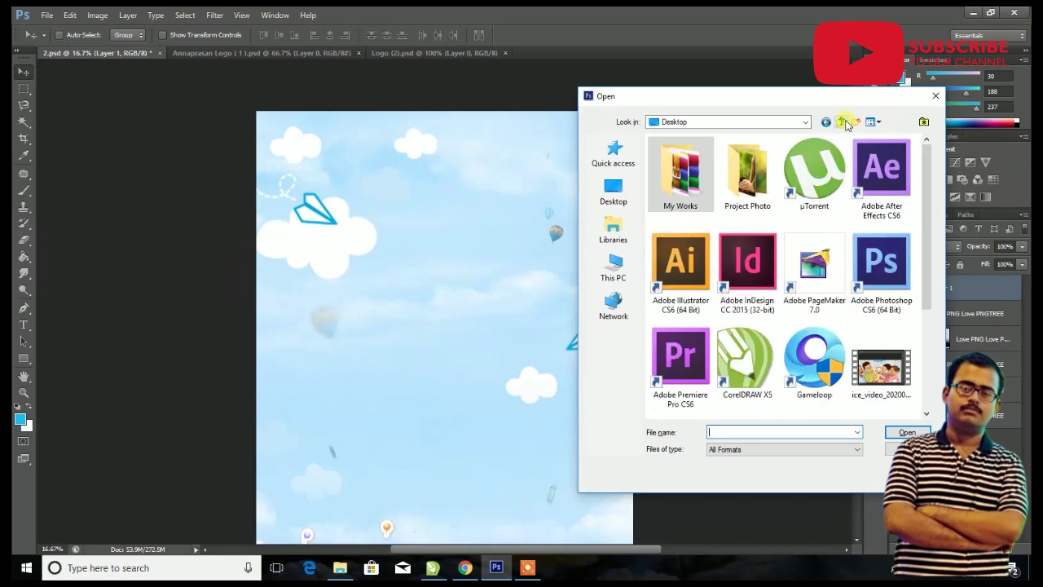
pyautogui.click(844, 122)
pyautogui.doubleClick(720, 257)
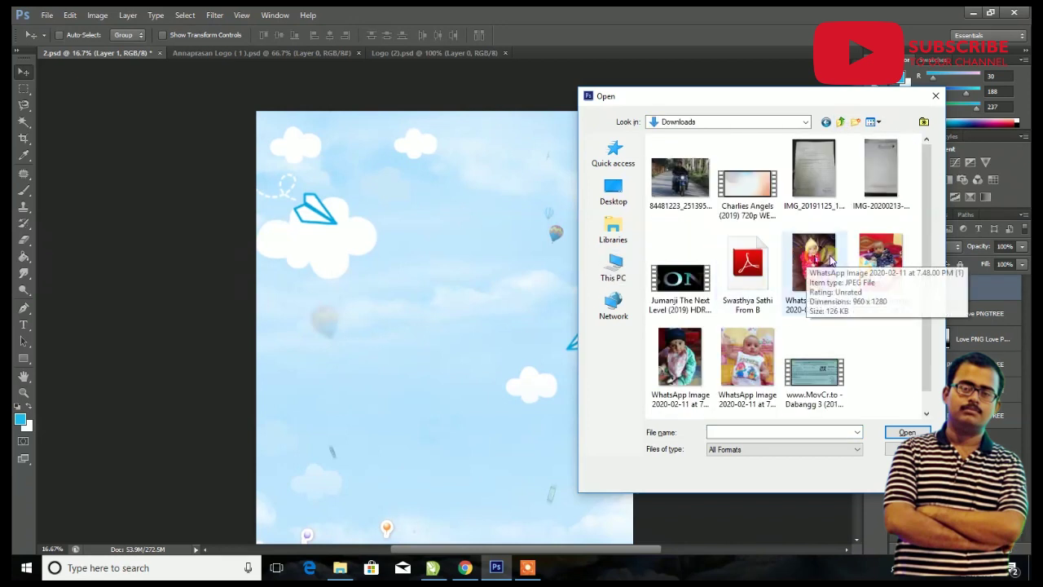
pyautogui.doubleClick(751, 350)
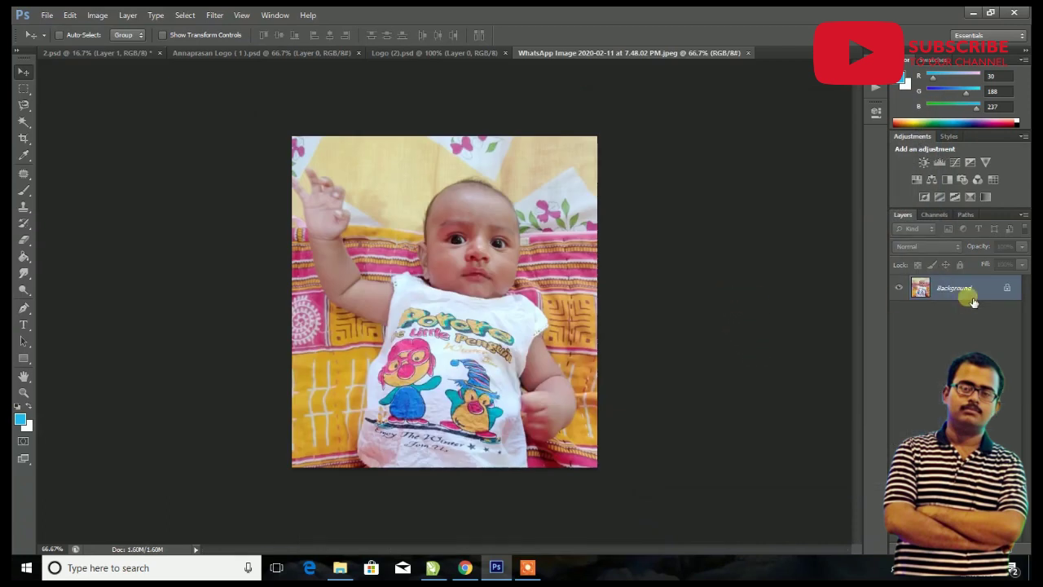
pyautogui.doubleClick(968, 289)
pyautogui.press('Return')
# Step: Brighten the baby photo with an Exposure adjustment of +0.38
pyautogui.click(98, 15)
pyautogui.moveTo(116, 48)
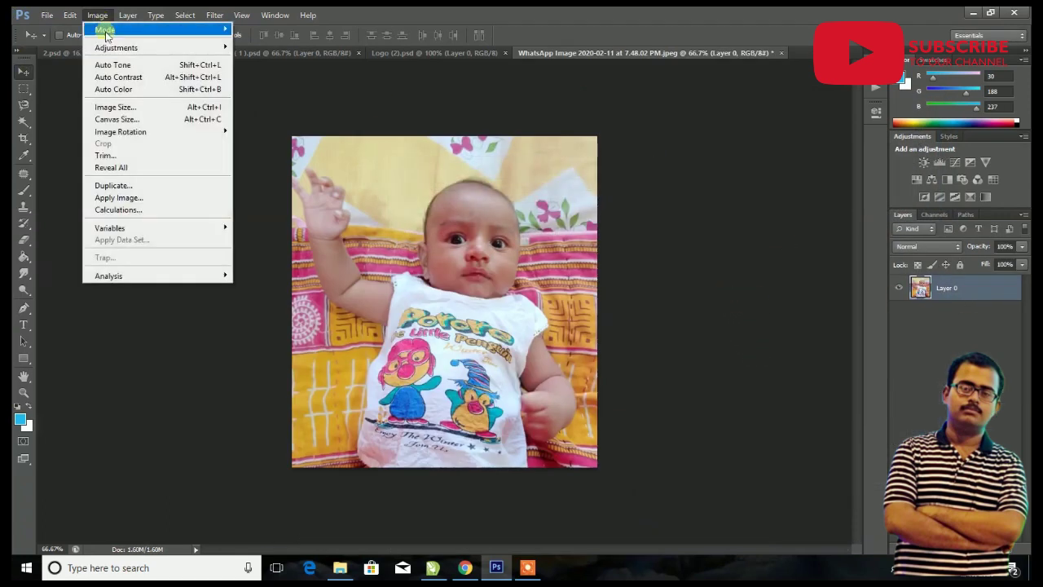
pyautogui.click(314, 84)
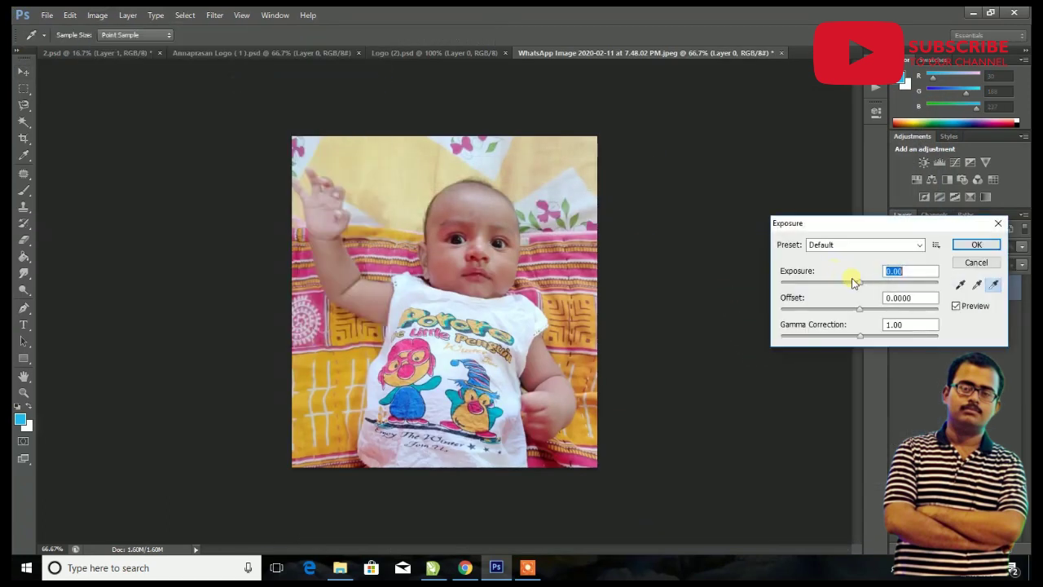
pyautogui.moveTo(859, 282); pyautogui.dragTo(866, 283)
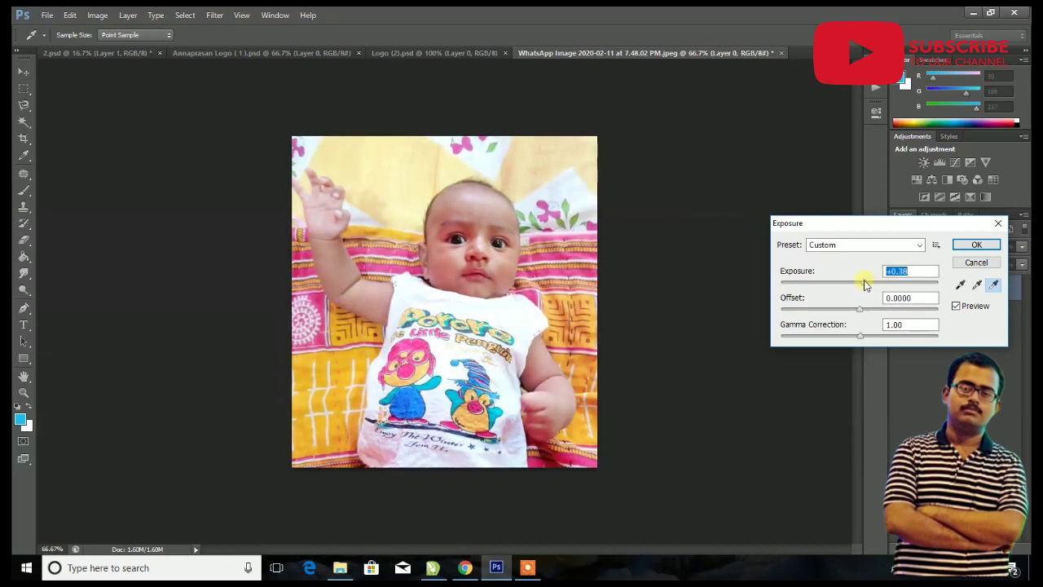
pyautogui.click(976, 244)
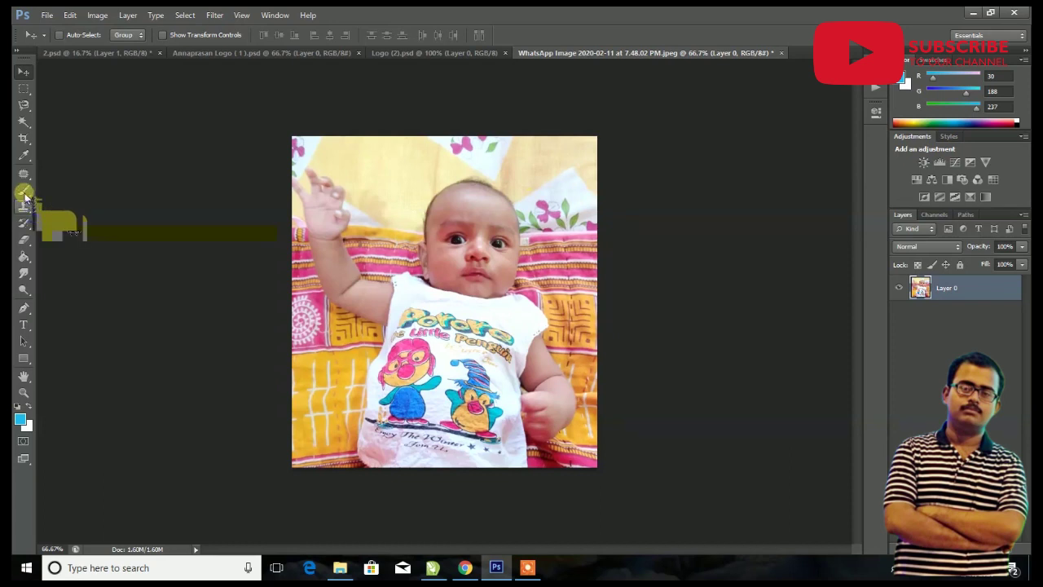
pyautogui.click(23, 121)
# Step: Magic-wand and delete the sheet background at the top left, top right and right edge
pyautogui.click(392, 210)
pyautogui.press('Delete')
pyautogui.click(542, 169)
pyautogui.press('Delete')
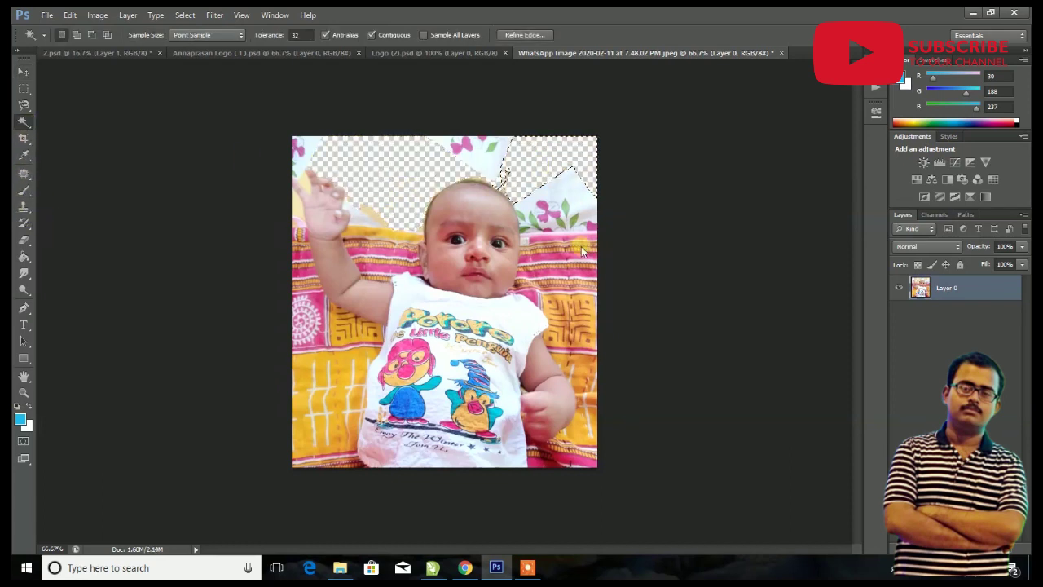
pyautogui.click(586, 313)
pyautogui.press('Delete')
pyautogui.click(598, 375)
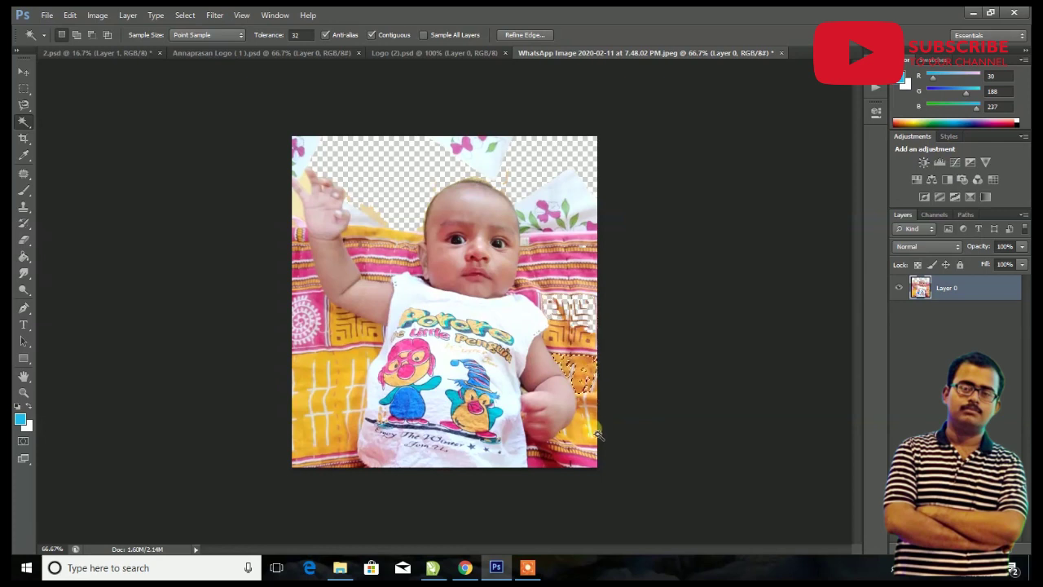
pyautogui.press('Delete')
pyautogui.click(590, 430)
pyautogui.press('Delete')
# Step: Delete the yellow bottom-left sheet area and select the pink areas on the left
pyautogui.click(352, 425)
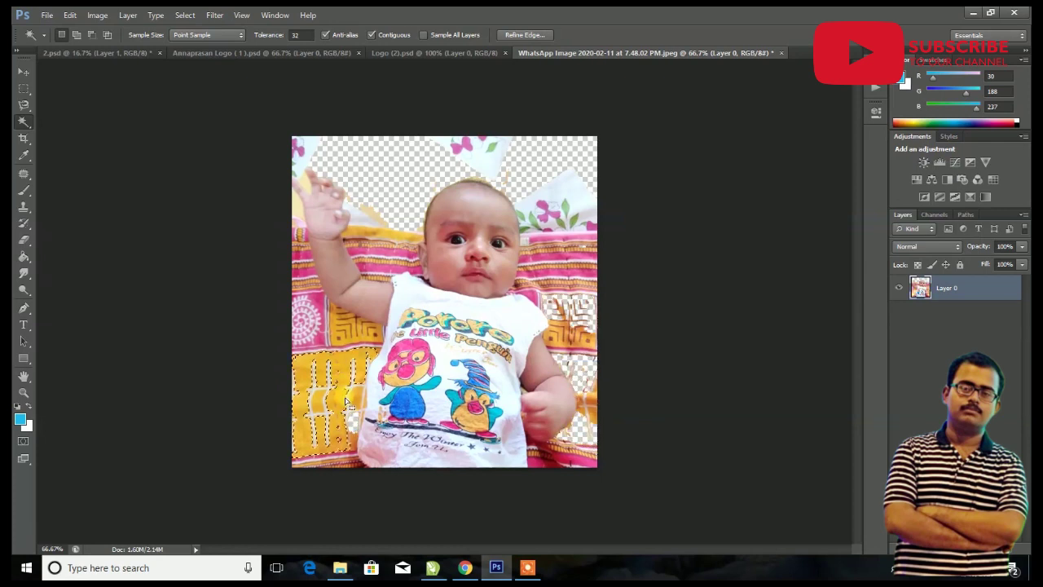
pyautogui.press('Delete')
pyautogui.click(329, 342)
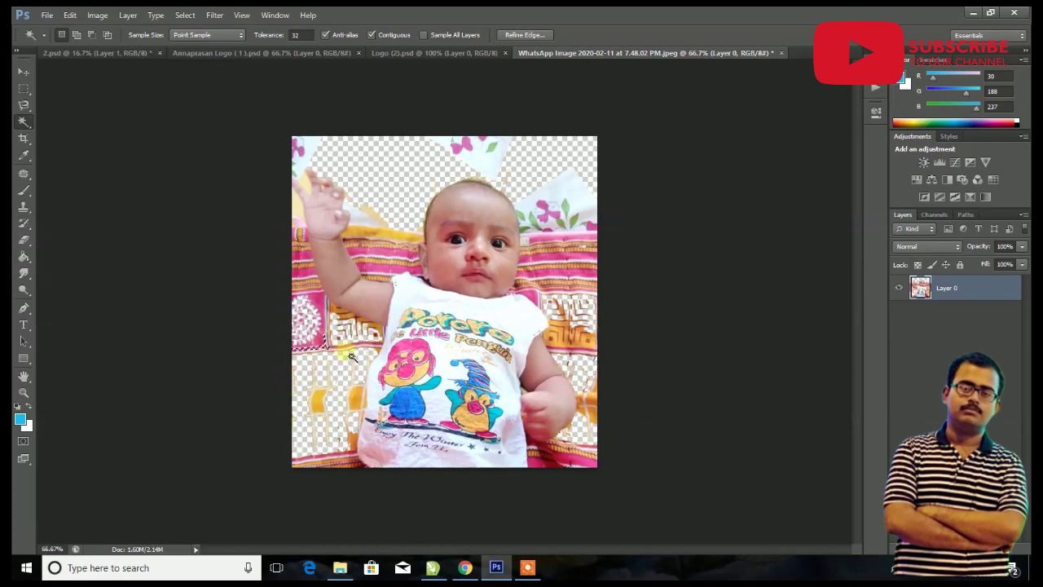
pyautogui.click(371, 214)
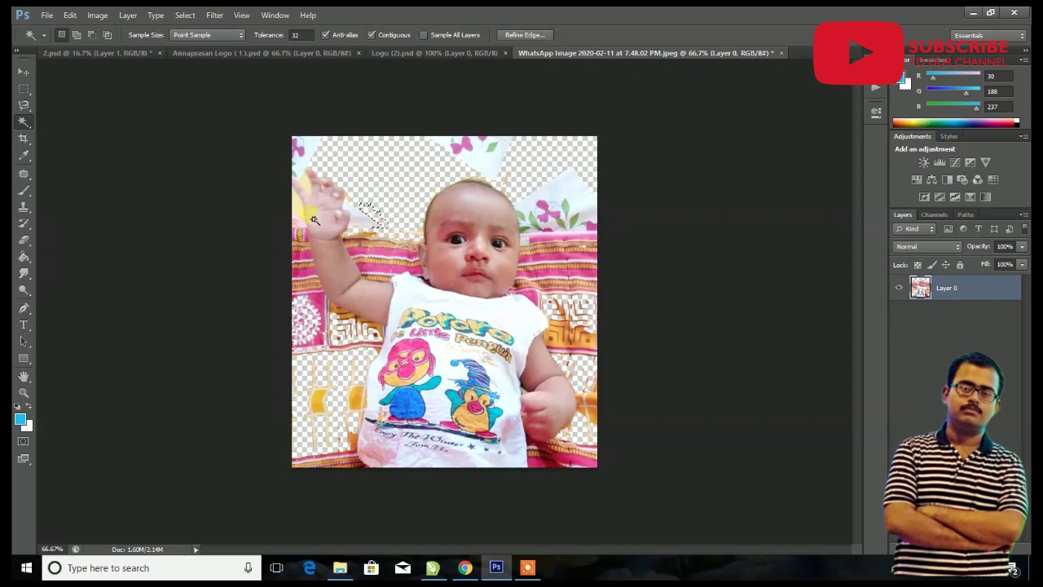
pyautogui.click(308, 157)
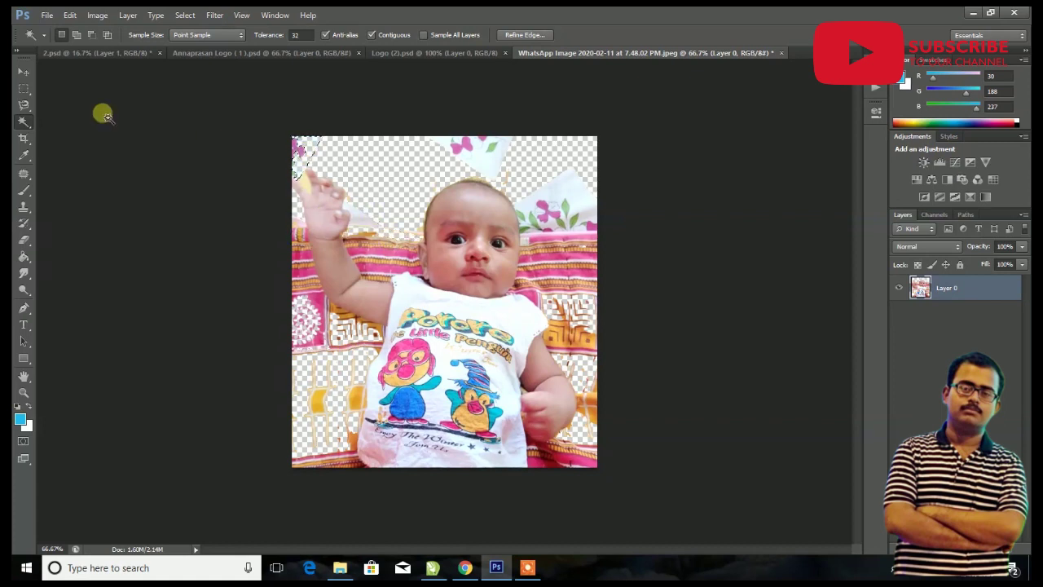
pyautogui.click(23, 71)
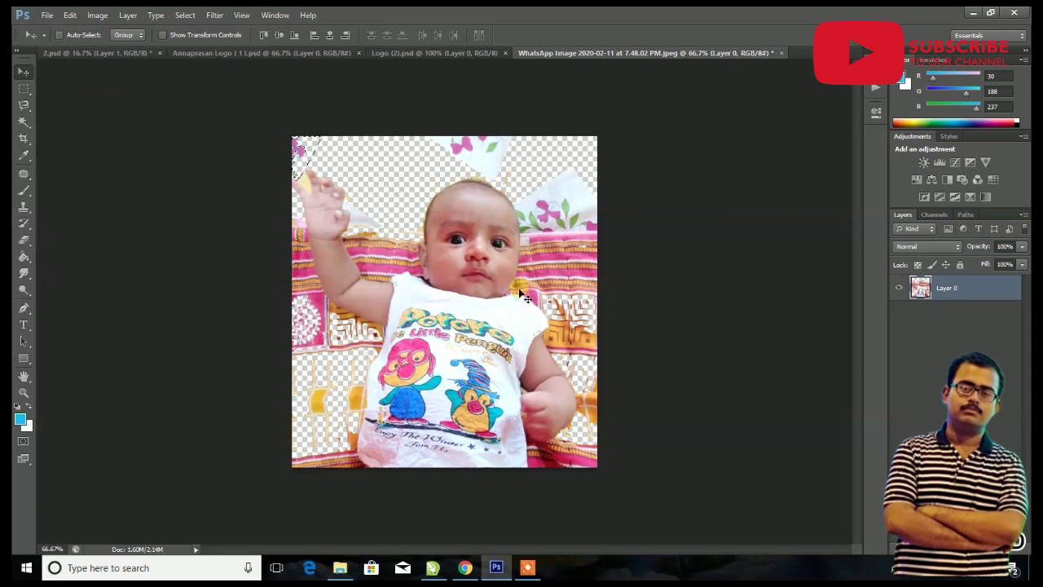
# Step: Drag the cut-out baby photo into the 2.psd card, enlarge it, and move it toward the centre
pyautogui.moveTo(485, 348)
pyautogui.mouseDown()
pyautogui.moveTo(440, 303)
pyautogui.moveTo(101, 62)
pyautogui.mouseUp()
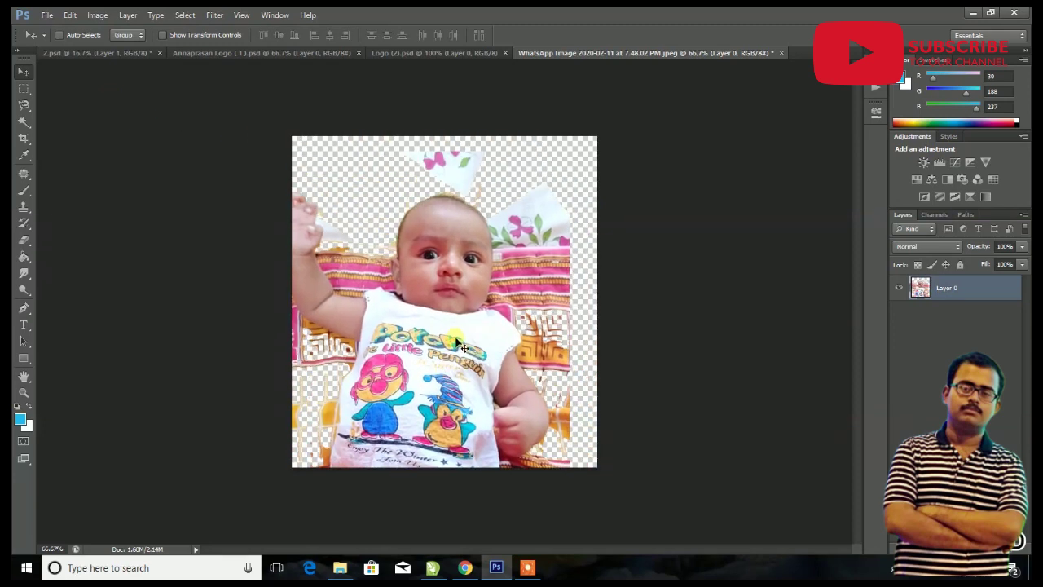
pyautogui.moveTo(101, 63)
pyautogui.mouseDown()
pyautogui.moveTo(374, 226)
pyautogui.moveTo(509, 448)
pyautogui.mouseUp()
pyautogui.hotkey('ctrl', 't')
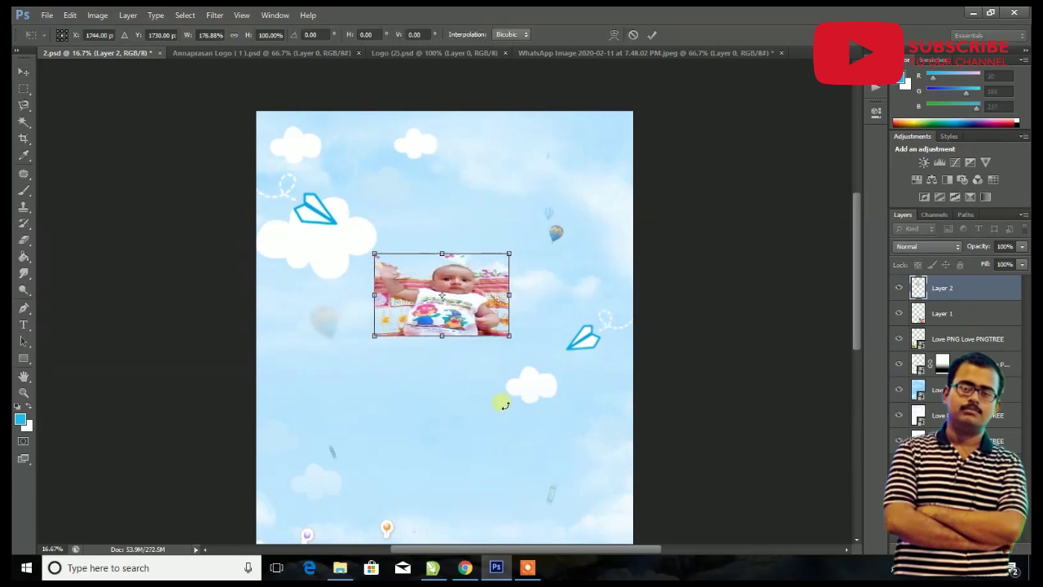
pyautogui.hotkey('ctrl', 'z')
pyautogui.moveTo(462, 345); pyautogui.dragTo(590, 493)
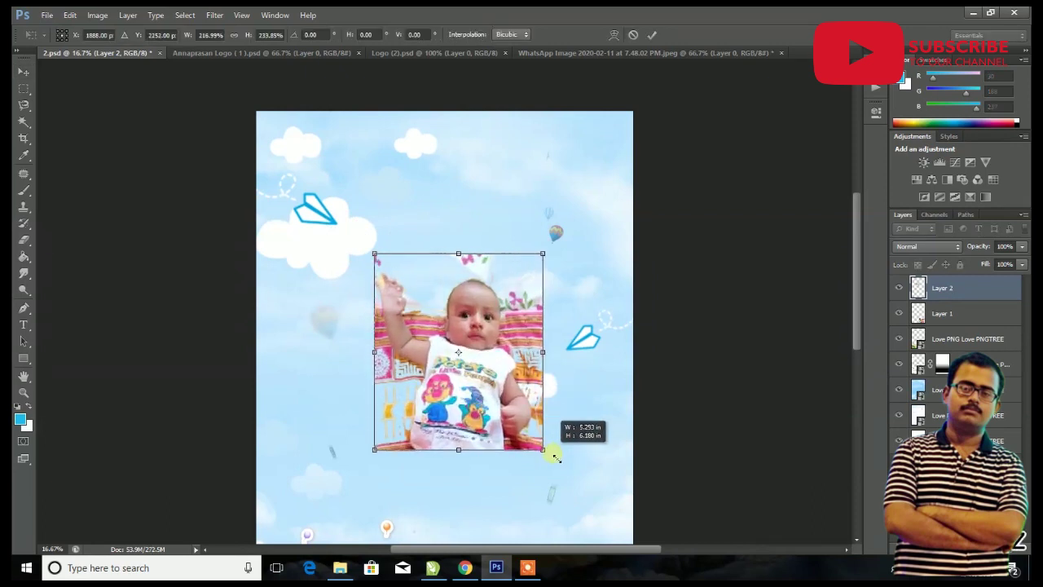
pyautogui.press('Return')
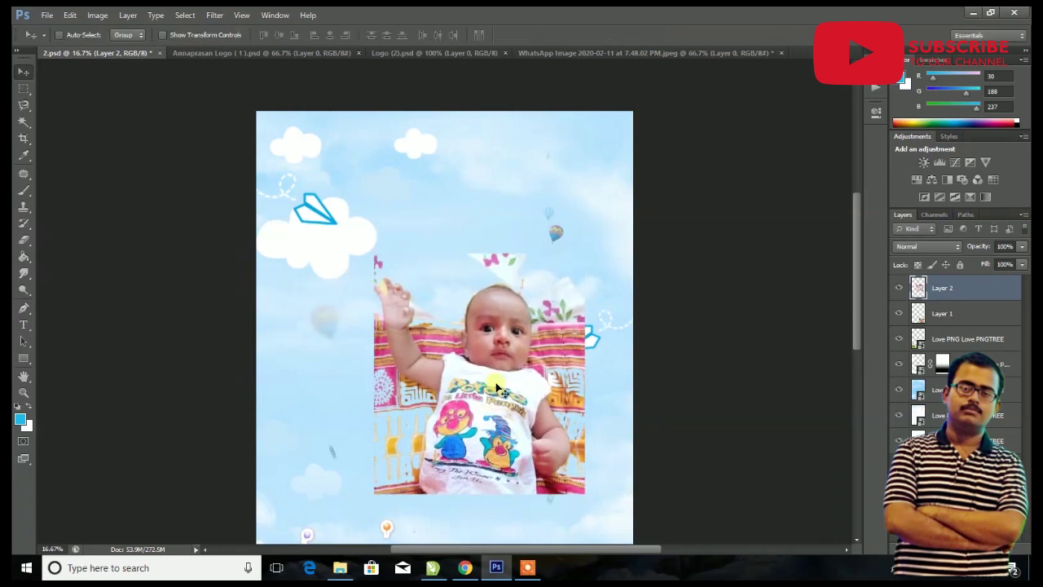
pyautogui.moveTo(476, 379); pyautogui.dragTo(439, 369)
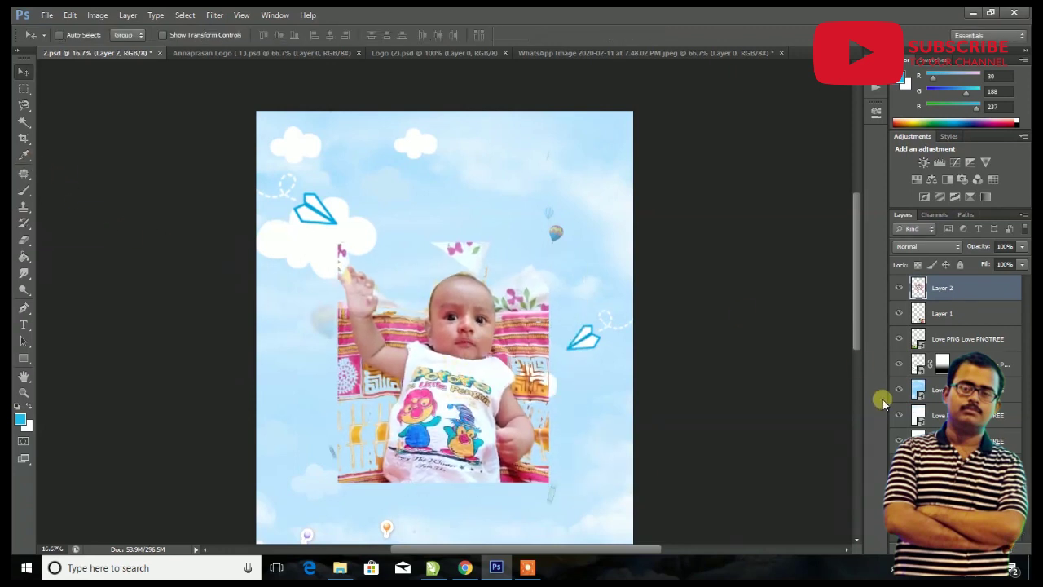
# Step: Set a large Clear-mode brush and erase the pink fragment beside the cloud
pyautogui.click(24, 192)
pyautogui.click(157, 35)
pyautogui.click(162, 73)
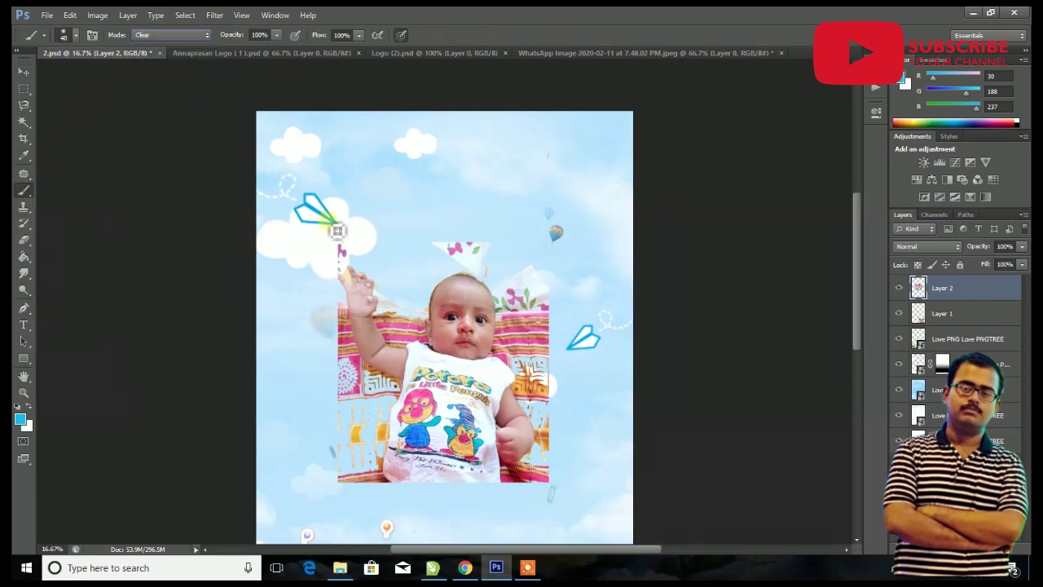
pyautogui.moveTo(334, 248); pyautogui.dragTo(345, 259)
pyautogui.press('p')
pyautogui.click(27, 193)
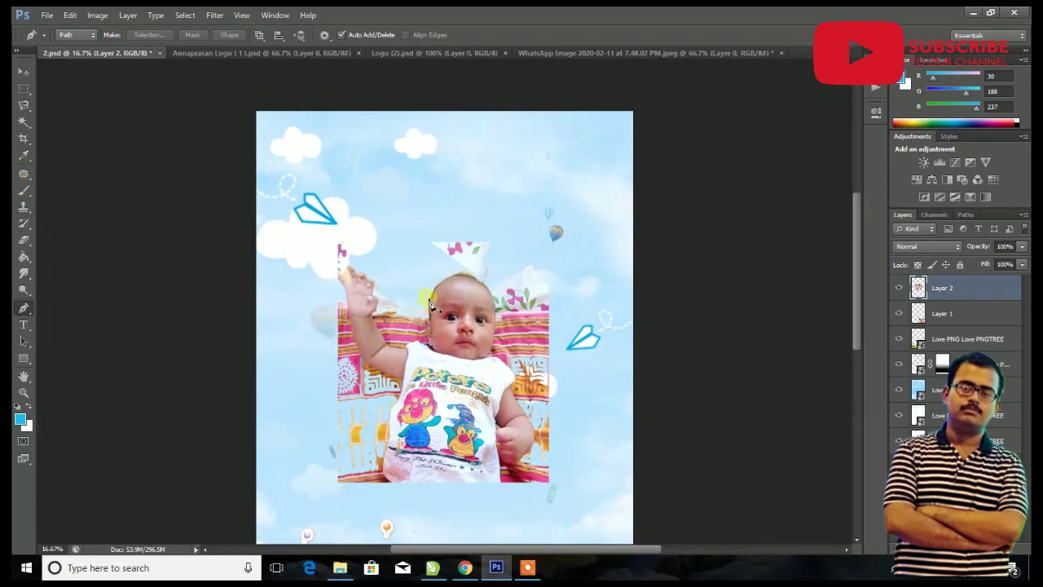
pyautogui.click(314, 242)
# Step: Fade out the baby photo's left, lower-left and upper-right edges
pyautogui.moveTo(323, 253); pyautogui.dragTo(342, 444)
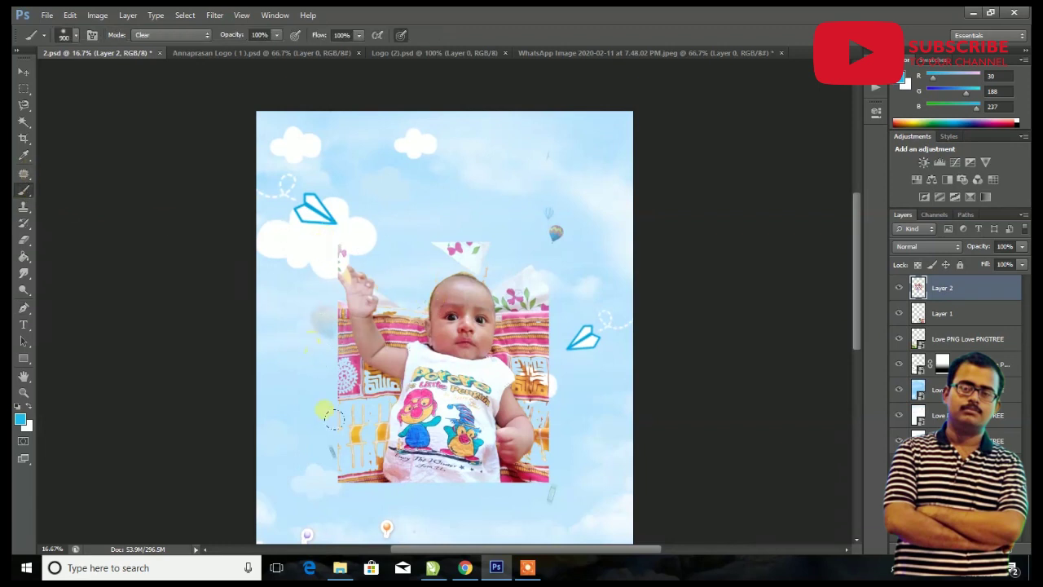
pyautogui.moveTo(352, 420)
pyautogui.mouseDown()
pyautogui.moveTo(317, 357)
pyautogui.moveTo(312, 383)
pyautogui.mouseUp()
pyautogui.hotkey('ctrl', 'z')
pyautogui.moveTo(316, 424); pyautogui.dragTo(340, 479)
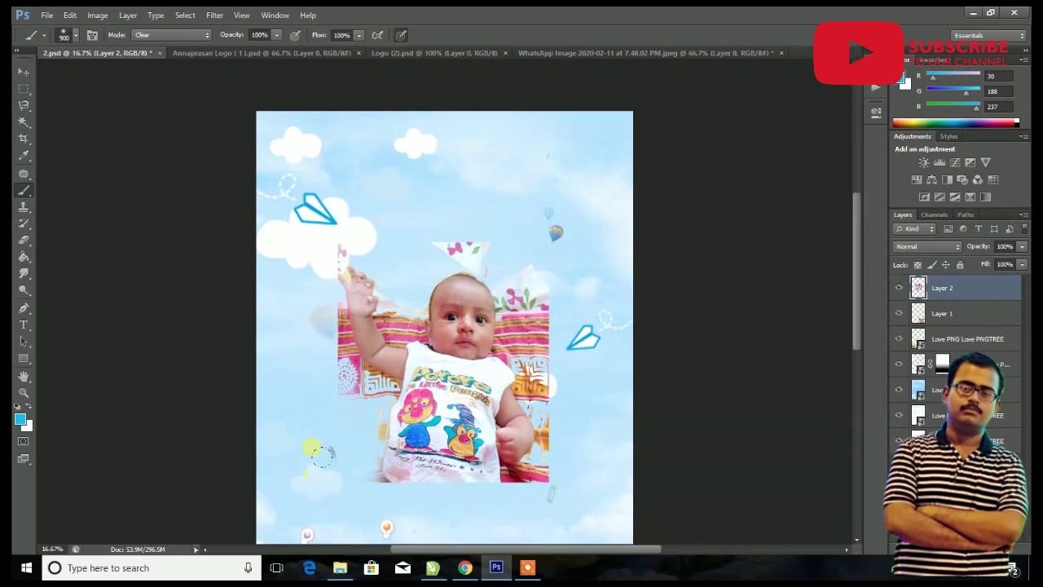
pyautogui.moveTo(542, 294); pyautogui.dragTo(563, 333)
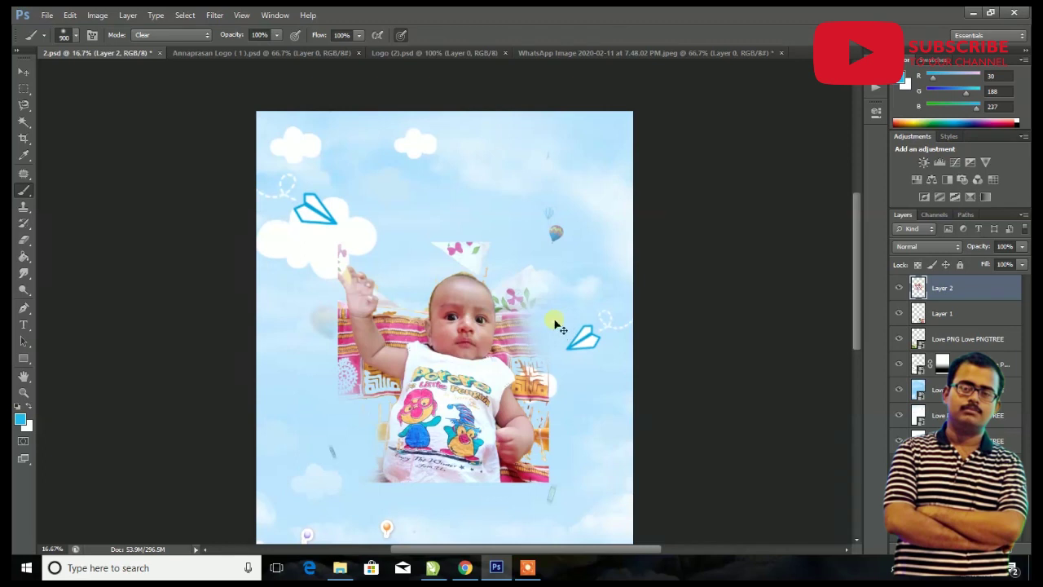
pyautogui.hotkey('ctrl', '+')
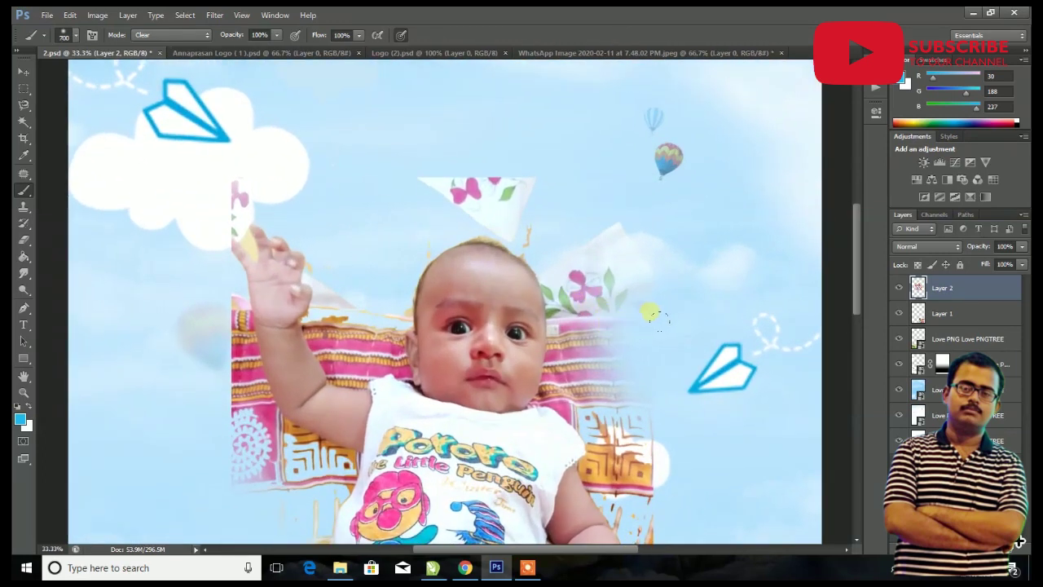
# Step: Erase the flowers above the photo and blanket remnants beside the face and shirt's lower right
pyautogui.moveTo(636, 321)
pyautogui.mouseDown()
pyautogui.moveTo(589, 233)
pyautogui.moveTo(436, 184)
pyautogui.mouseUp()
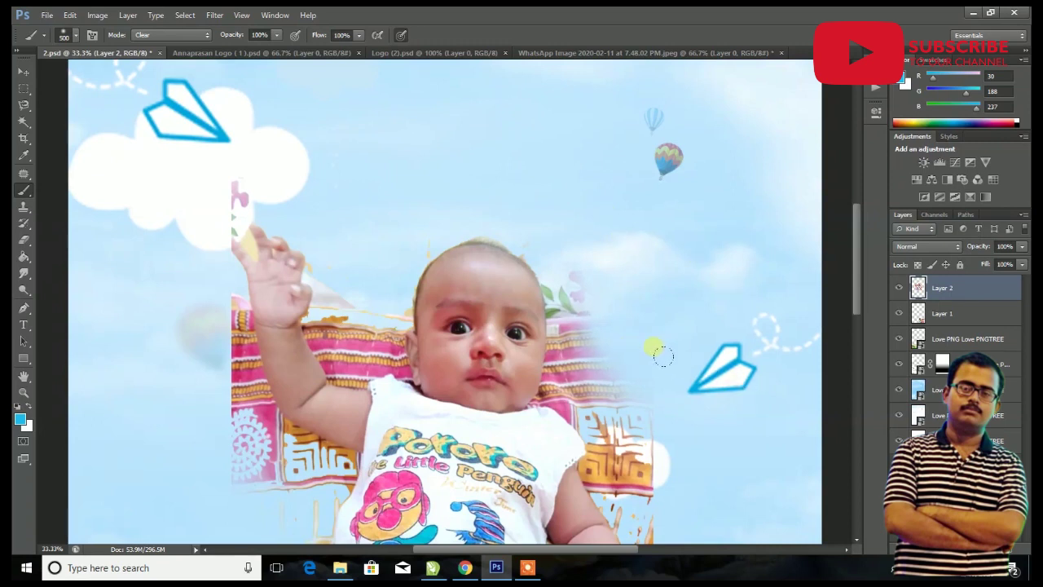
pyautogui.moveTo(621, 385)
pyautogui.mouseDown()
pyautogui.moveTo(590, 407)
pyautogui.moveTo(562, 342)
pyautogui.moveTo(575, 269)
pyautogui.moveTo(607, 405)
pyautogui.moveTo(643, 488)
pyautogui.moveTo(648, 457)
pyautogui.mouseUp()
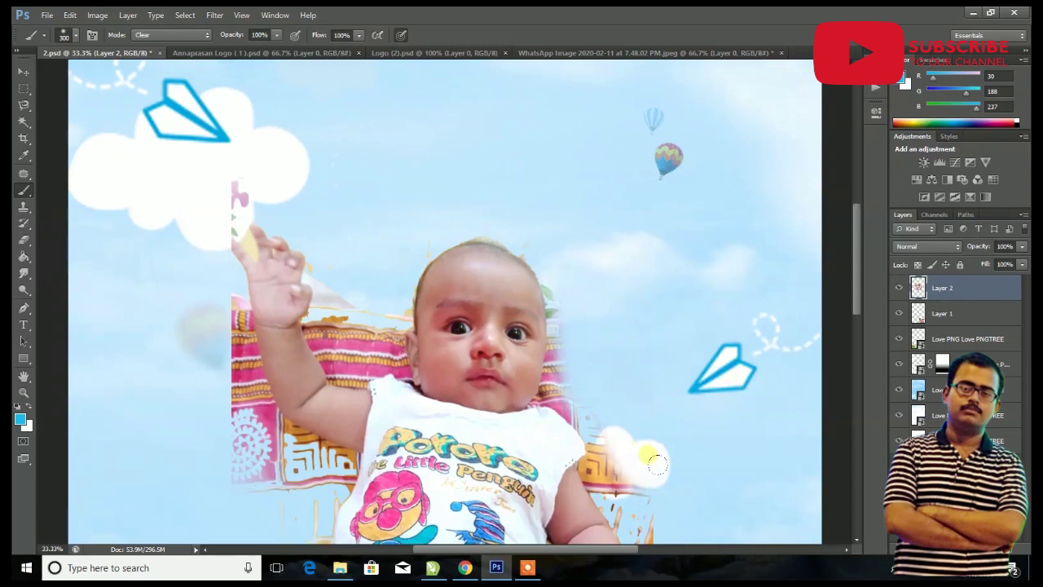
pyautogui.scroll(-2, 648, 456)
pyautogui.moveTo(661, 516)
pyautogui.mouseDown()
pyautogui.moveTo(609, 419)
pyautogui.moveTo(631, 432)
pyautogui.moveTo(655, 489)
pyautogui.mouseUp()
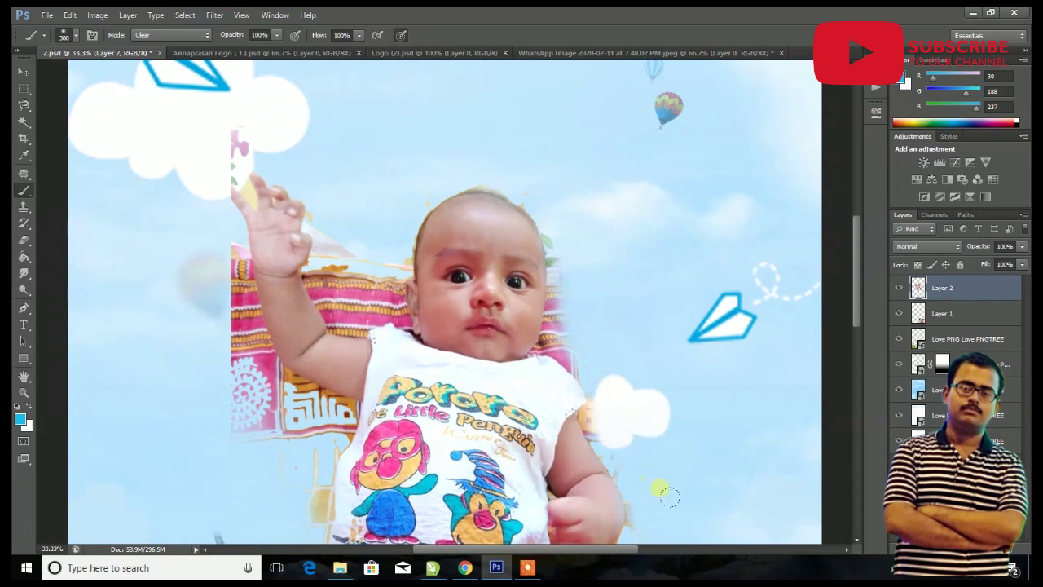
pyautogui.scroll(-3, 668, 498)
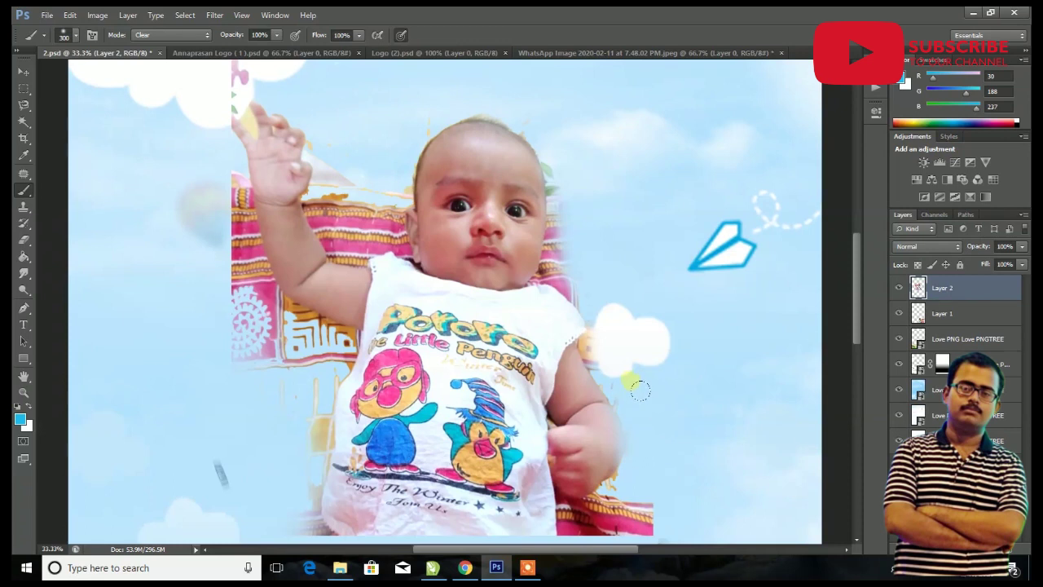
pyautogui.scroll(-3, 666, 516)
pyautogui.moveTo(652, 489)
pyautogui.mouseDown()
pyautogui.moveTo(643, 456)
pyautogui.moveTo(628, 493)
pyautogui.mouseUp()
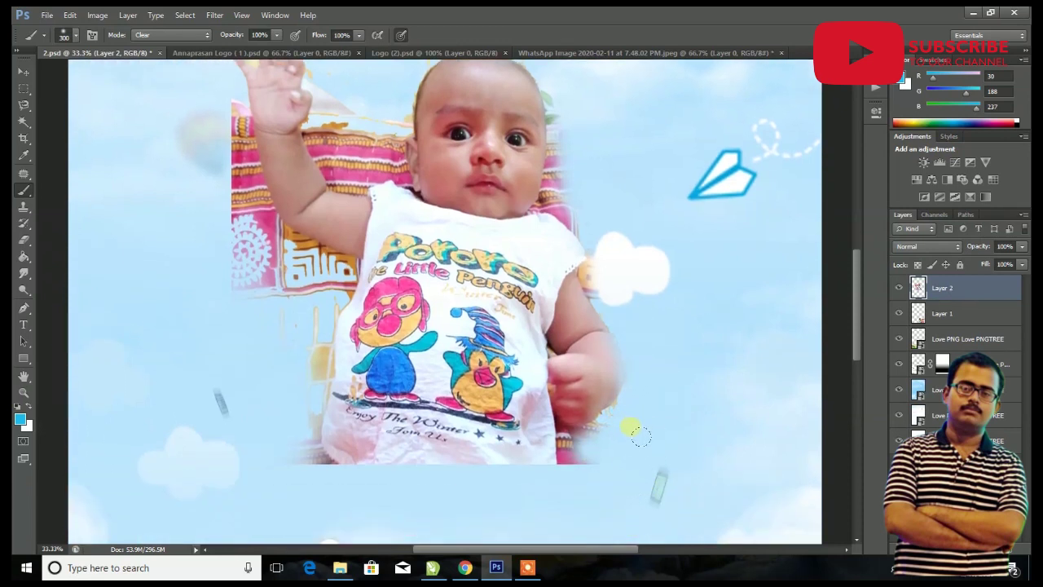
pyautogui.moveTo(640, 436); pyautogui.dragTo(625, 463)
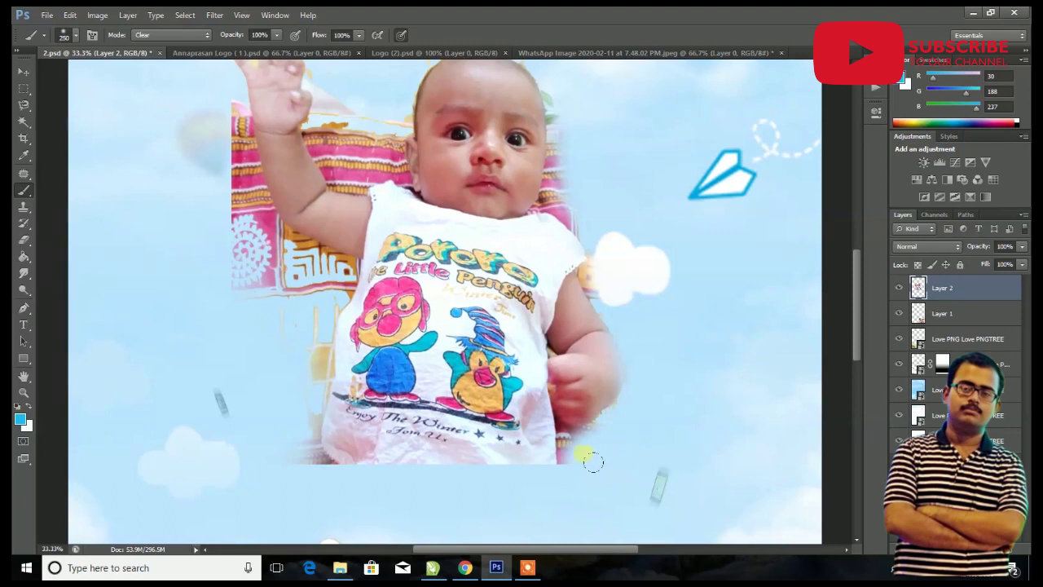
pyautogui.moveTo(581, 455); pyautogui.dragTo(601, 455)
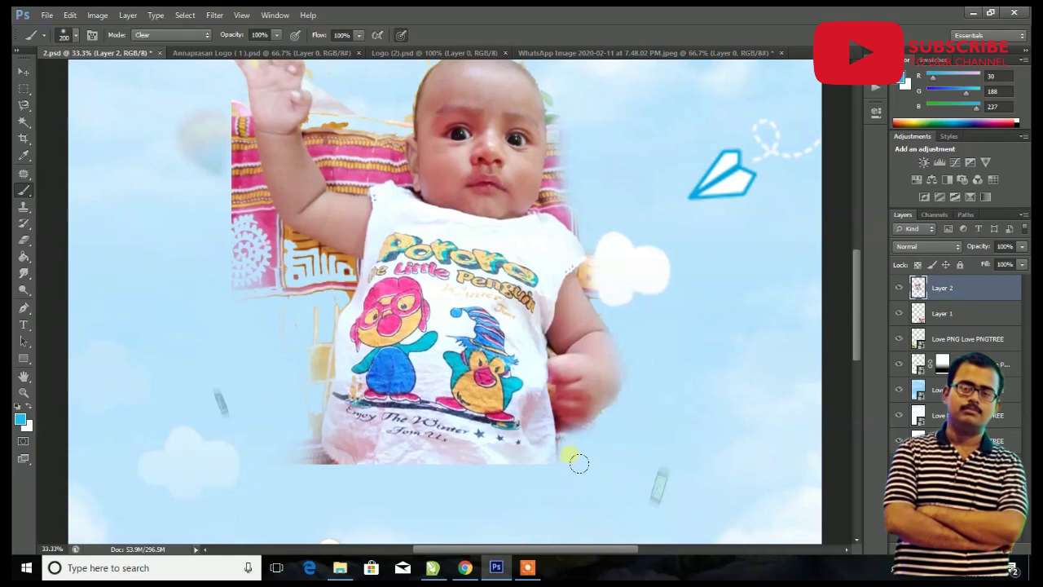
# Step: Erase the blanket along the baby's left side, shirt, raised arm and between arm and head
pyautogui.moveTo(239, 124); pyautogui.dragTo(272, 280)
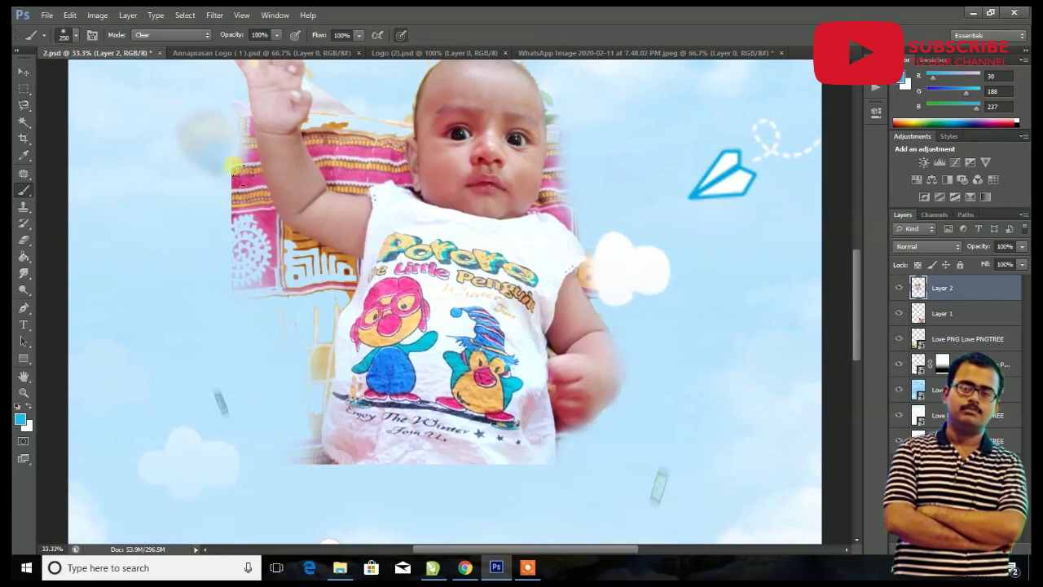
pyautogui.scroll(3, 244, 237)
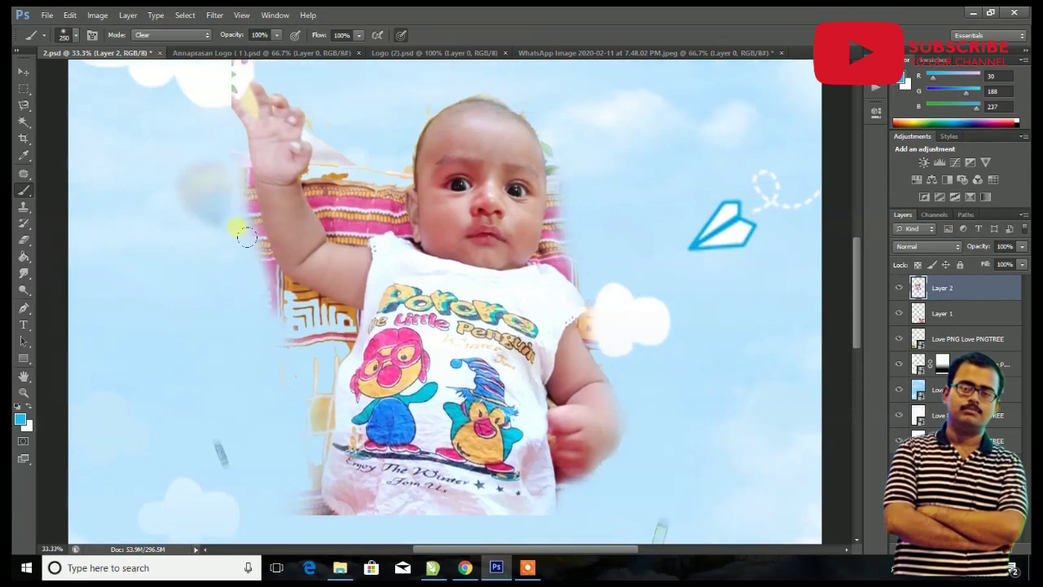
pyautogui.moveTo(254, 324)
pyautogui.mouseDown()
pyautogui.moveTo(318, 351)
pyautogui.moveTo(329, 388)
pyautogui.mouseUp()
pyautogui.moveTo(308, 441); pyautogui.dragTo(317, 448)
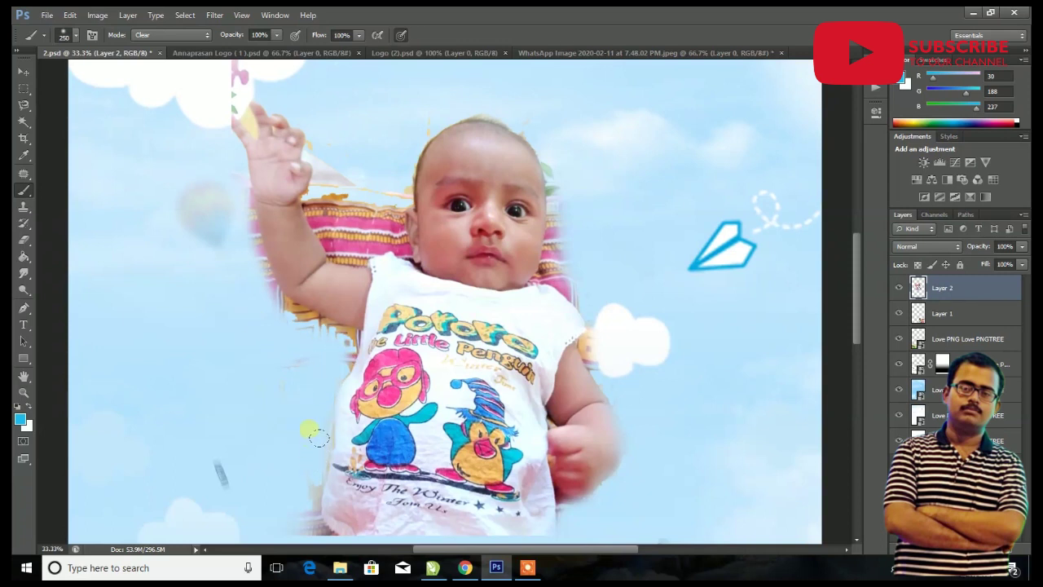
pyautogui.press('[')
pyautogui.press('[')
pyautogui.moveTo(330, 341)
pyautogui.mouseDown()
pyautogui.moveTo(300, 319)
pyautogui.moveTo(330, 326)
pyautogui.moveTo(356, 350)
pyautogui.moveTo(330, 322)
pyautogui.moveTo(309, 325)
pyautogui.moveTo(273, 307)
pyautogui.mouseUp()
pyautogui.moveTo(257, 269)
pyautogui.mouseDown()
pyautogui.moveTo(256, 222)
pyautogui.moveTo(273, 295)
pyautogui.mouseUp()
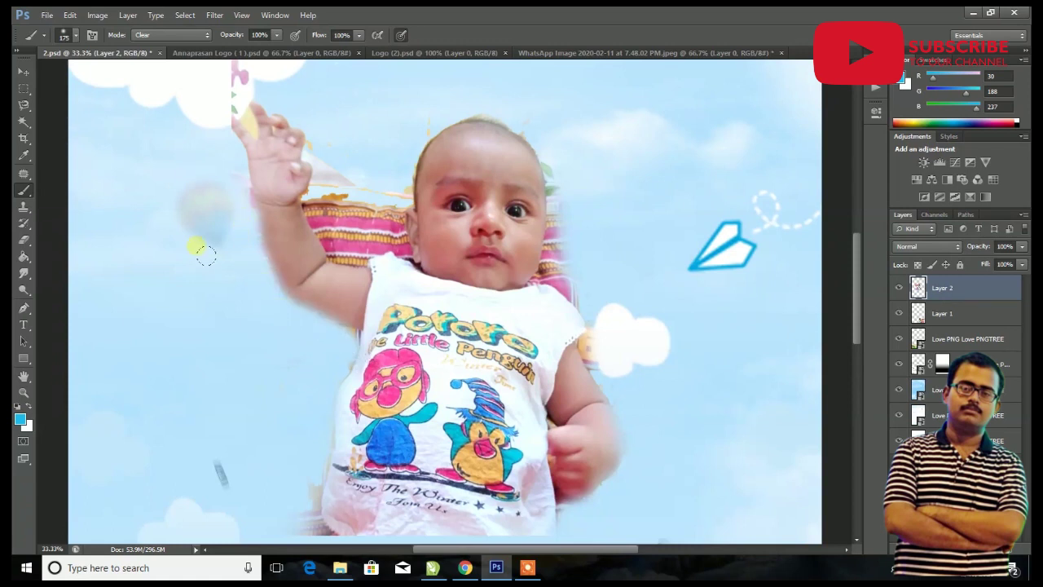
pyautogui.scroll(5, 199, 248)
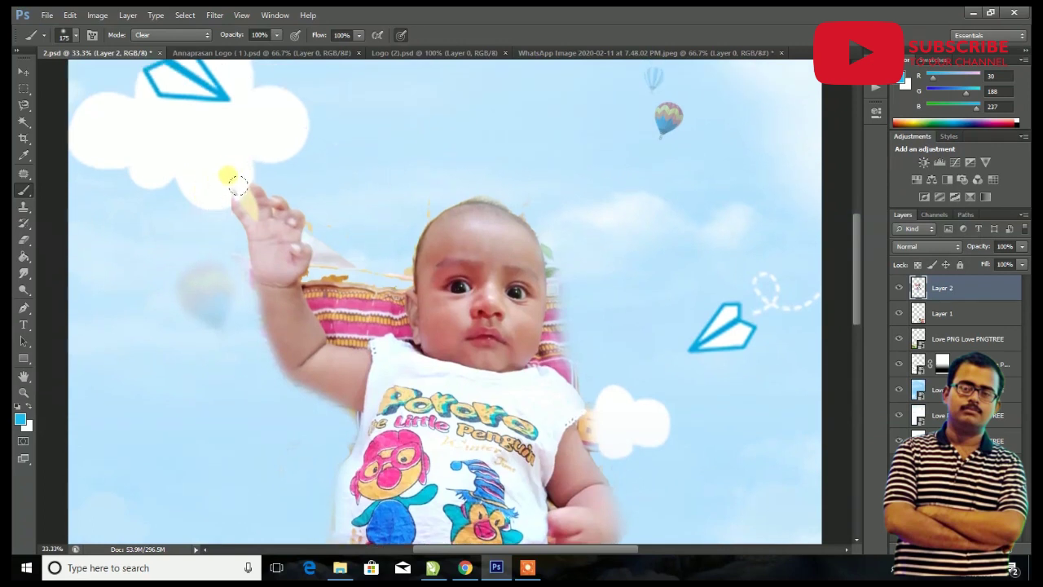
pyautogui.moveTo(238, 186)
pyautogui.mouseDown()
pyautogui.moveTo(221, 191)
pyautogui.moveTo(227, 217)
pyautogui.mouseUp()
pyautogui.moveTo(330, 269)
pyautogui.mouseDown()
pyautogui.moveTo(395, 330)
pyautogui.moveTo(402, 275)
pyautogui.moveTo(399, 292)
pyautogui.moveTo(330, 297)
pyautogui.moveTo(322, 314)
pyautogui.moveTo(375, 333)
pyautogui.mouseUp()
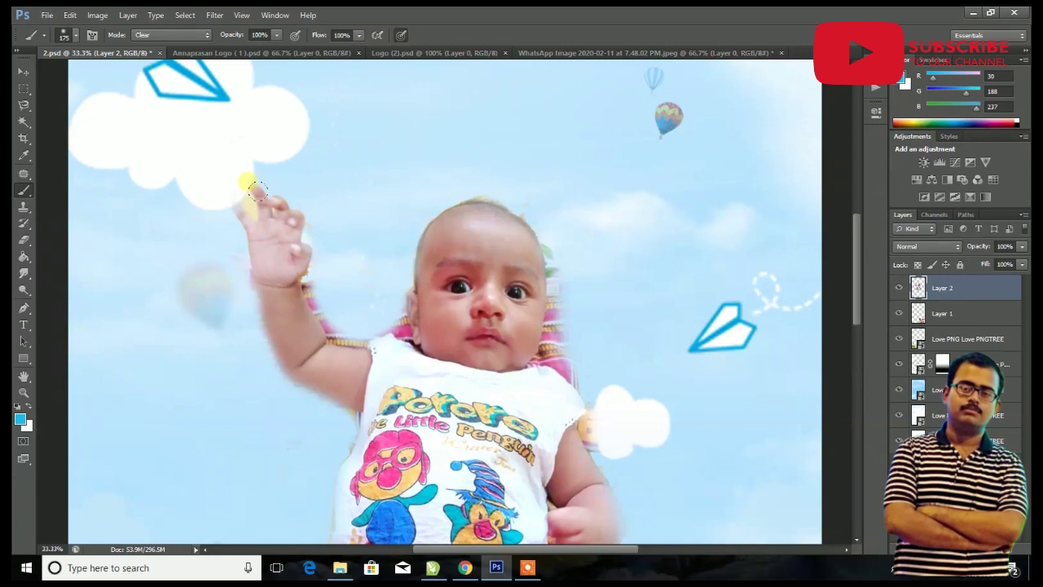
# Step: Zoom in and clear pink fringe along the arm, hand, head's left edge and head's right
pyautogui.hotkey('ctrl', '+')
pyautogui.moveTo(264, 290); pyautogui.dragTo(297, 329)
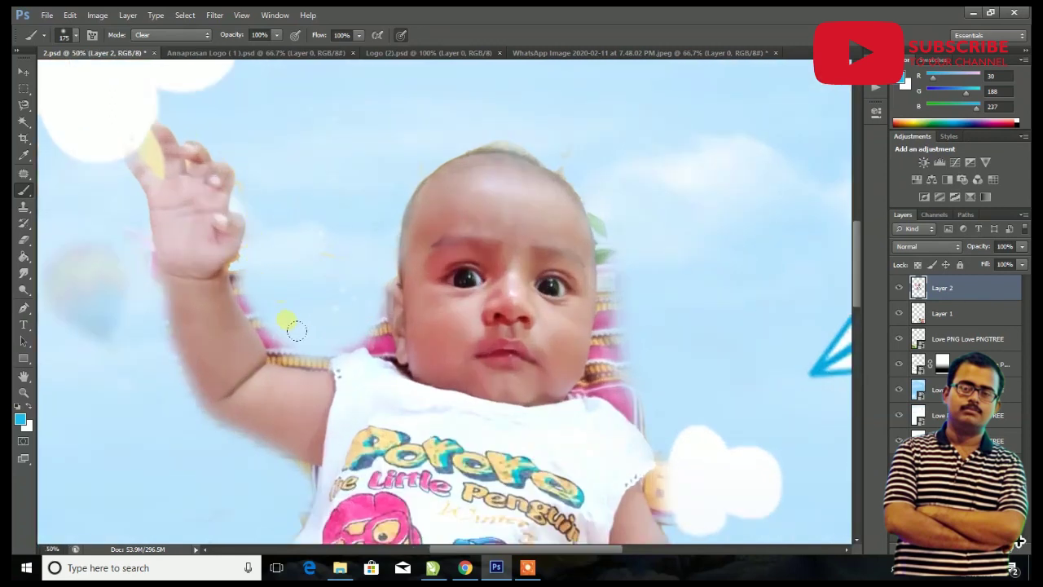
pyautogui.moveTo(255, 293); pyautogui.dragTo(324, 361)
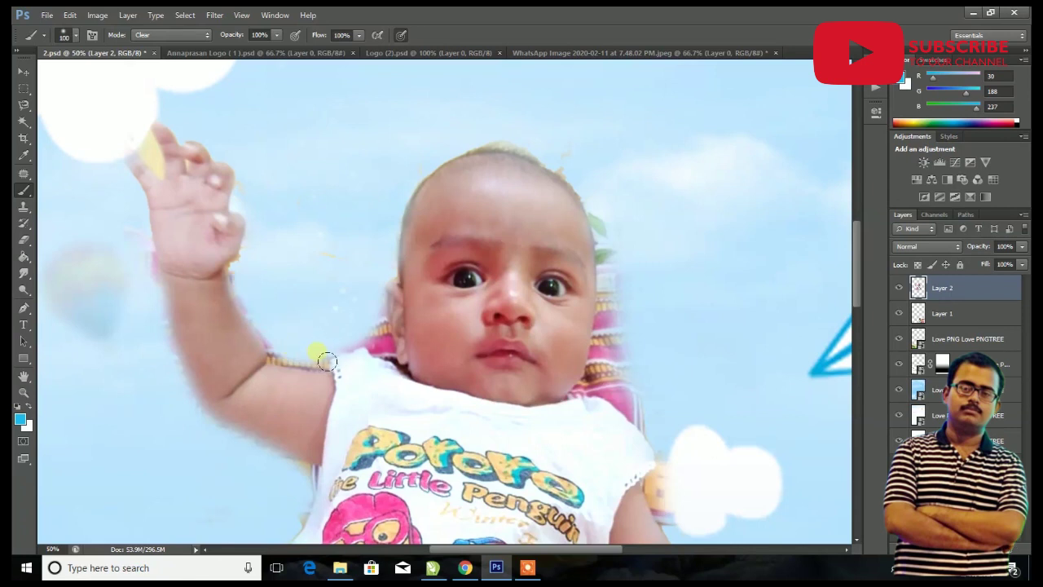
pyautogui.hotkey('ctrl', 'z')
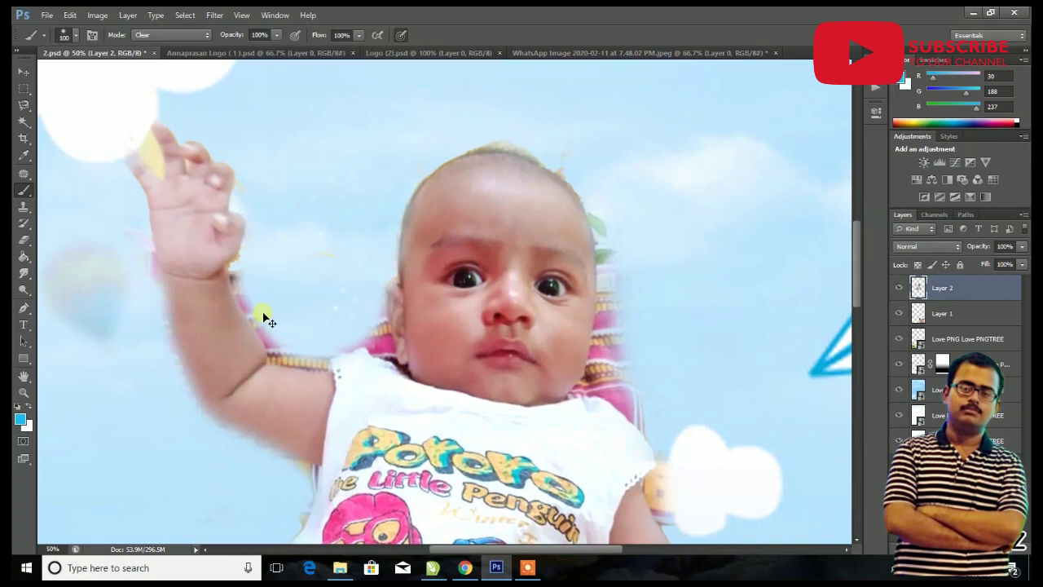
pyautogui.moveTo(260, 299)
pyautogui.mouseDown()
pyautogui.moveTo(295, 361)
pyautogui.moveTo(257, 295)
pyautogui.mouseUp()
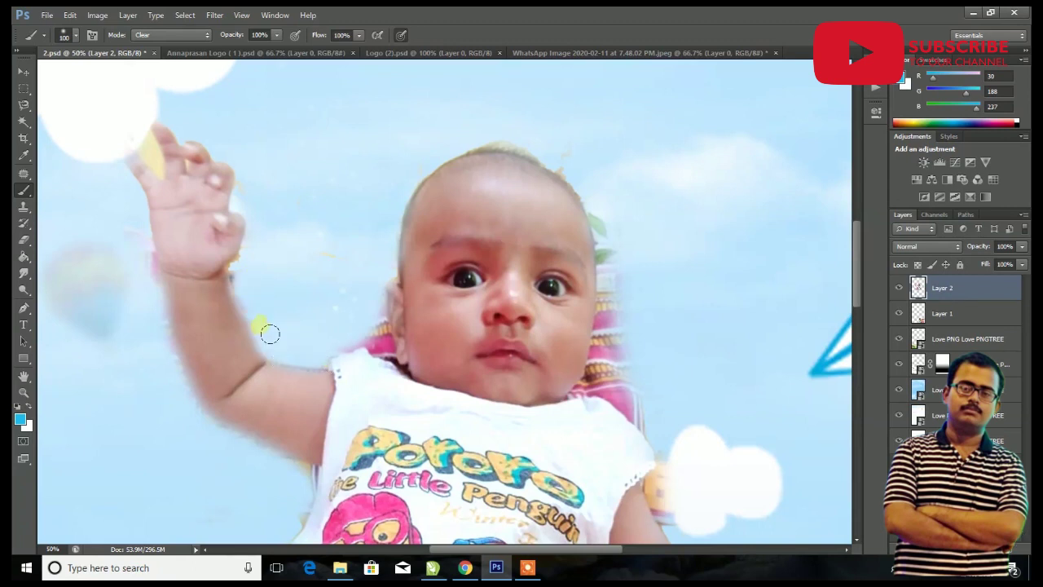
pyautogui.moveTo(144, 236); pyautogui.dragTo(157, 288)
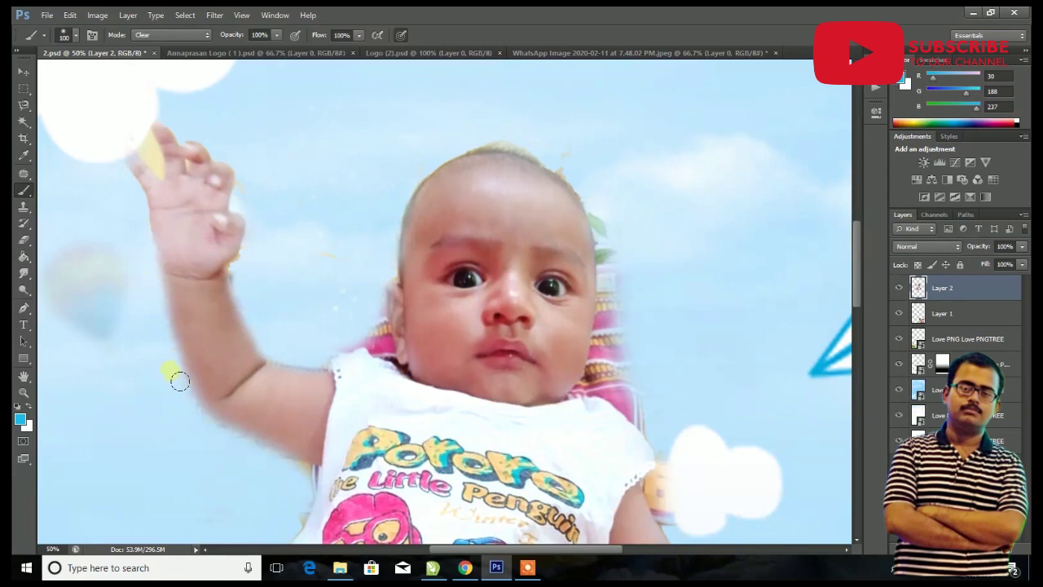
pyautogui.moveTo(399, 326); pyautogui.dragTo(382, 350)
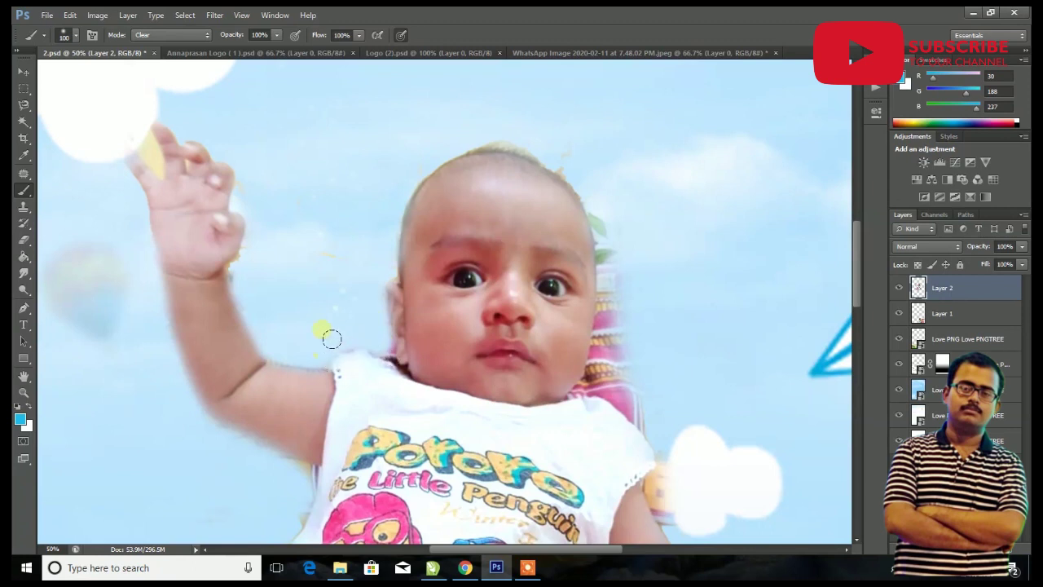
pyautogui.moveTo(607, 219)
pyautogui.mouseDown()
pyautogui.moveTo(626, 384)
pyautogui.moveTo(682, 489)
pyautogui.moveTo(663, 497)
pyautogui.moveTo(683, 482)
pyautogui.moveTo(689, 517)
pyautogui.moveTo(685, 387)
pyautogui.moveTo(610, 380)
pyautogui.moveTo(627, 271)
pyautogui.mouseUp()
# Step: Erase stray bits above the head, the right-cheek fringe and yellow fringe near the neck
pyautogui.press(']')
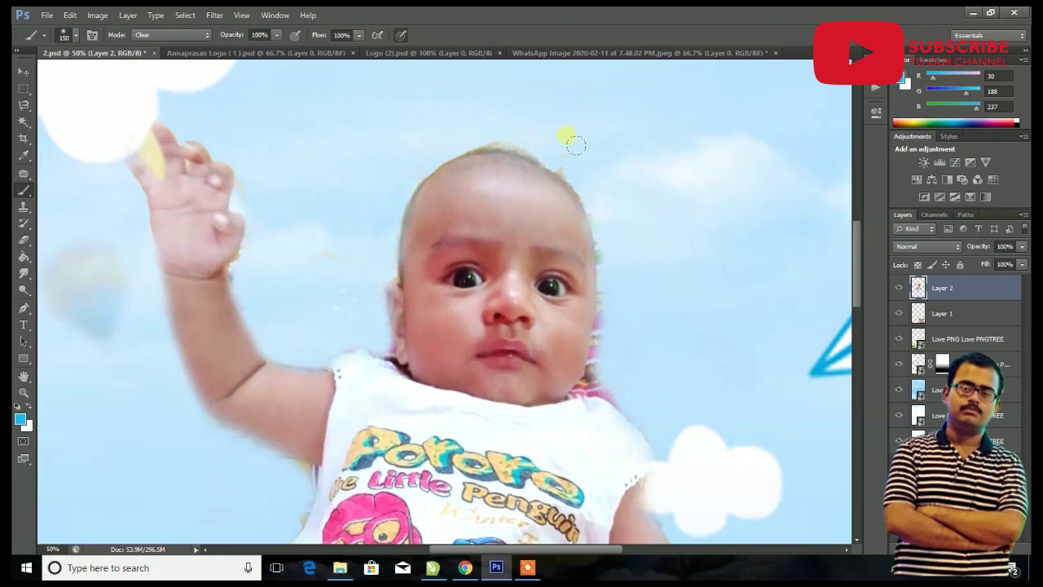
pyautogui.moveTo(582, 168)
pyautogui.mouseDown()
pyautogui.moveTo(507, 136)
pyautogui.moveTo(380, 153)
pyautogui.mouseUp()
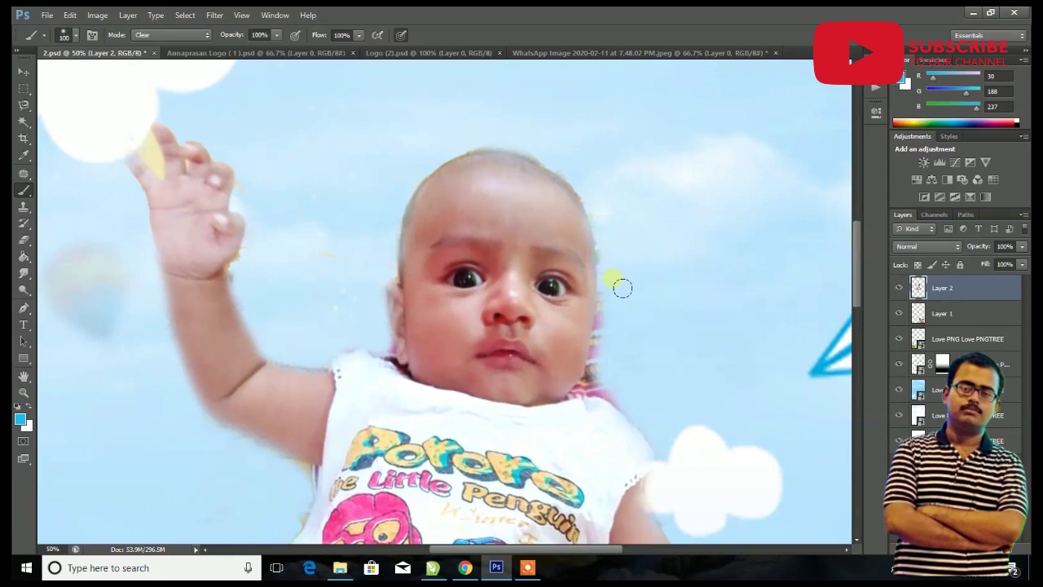
pyautogui.moveTo(620, 307)
pyautogui.mouseDown()
pyautogui.moveTo(599, 379)
pyautogui.moveTo(615, 336)
pyautogui.mouseUp()
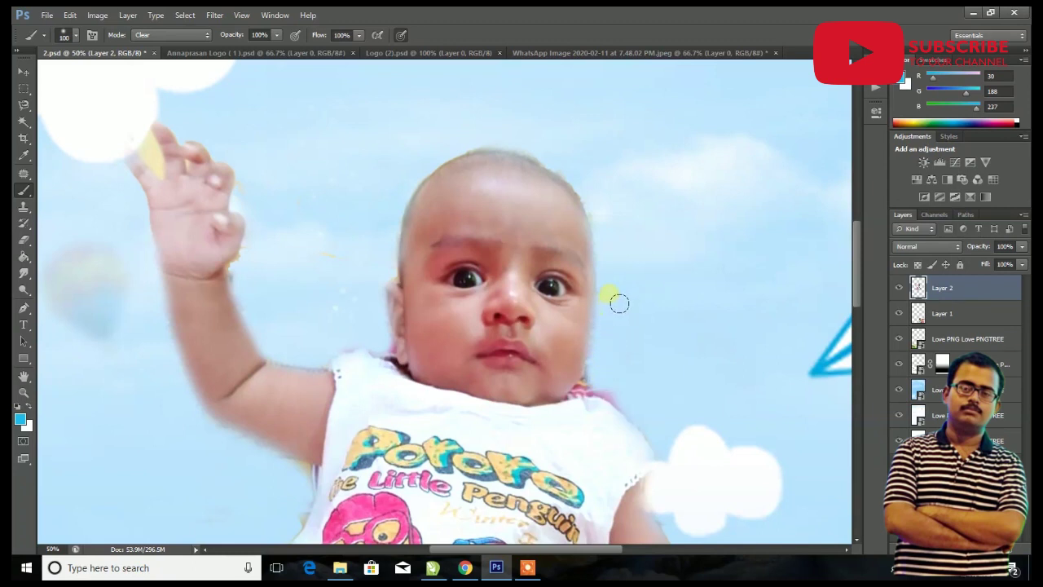
pyautogui.press('[')
pyautogui.press('[')
pyautogui.moveTo(605, 391); pyautogui.dragTo(595, 397)
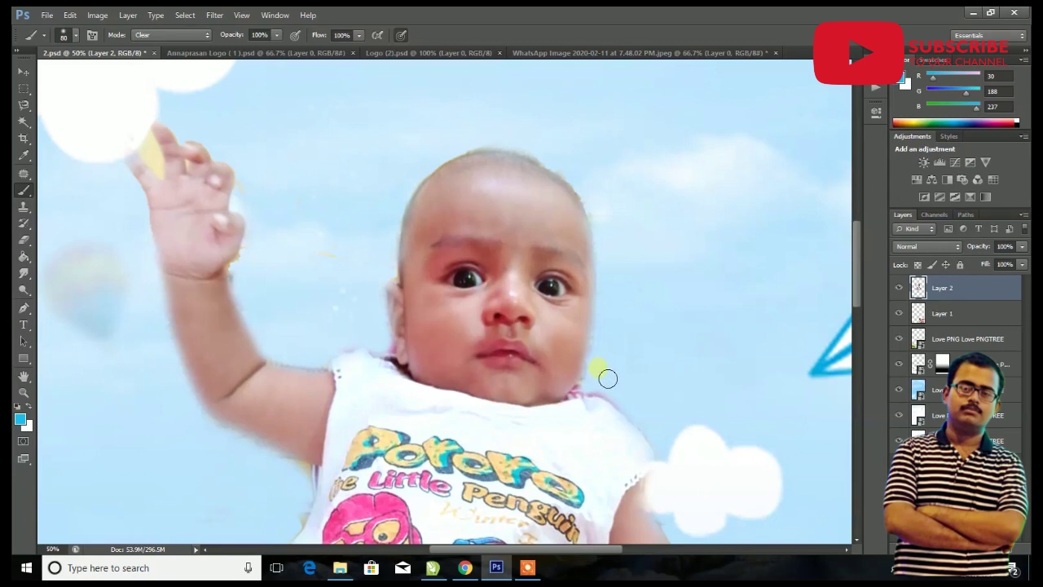
pyautogui.press('[')
pyautogui.moveTo(591, 400); pyautogui.dragTo(598, 385)
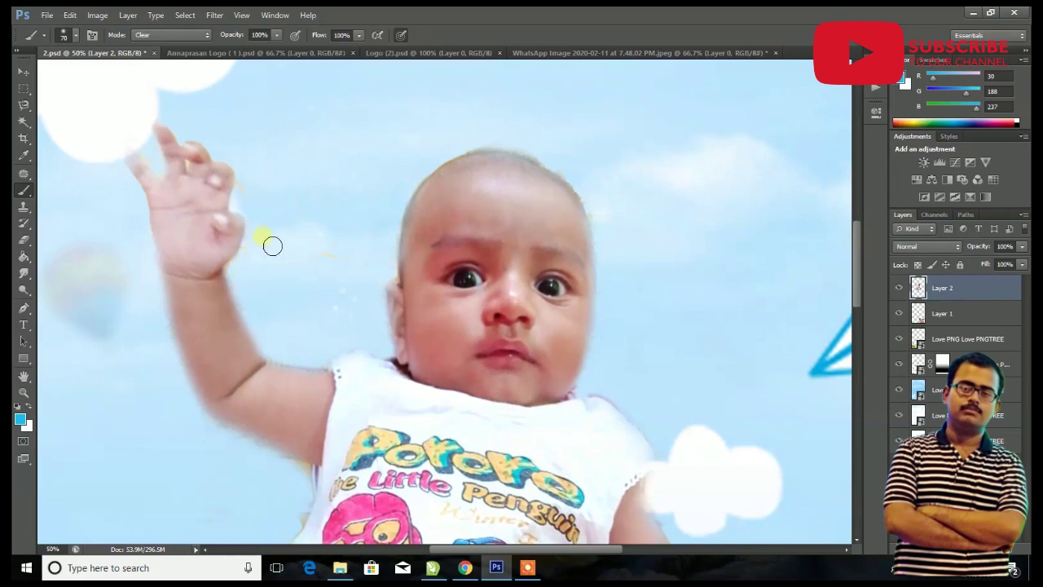
pyautogui.scroll(-5, 345, 226)
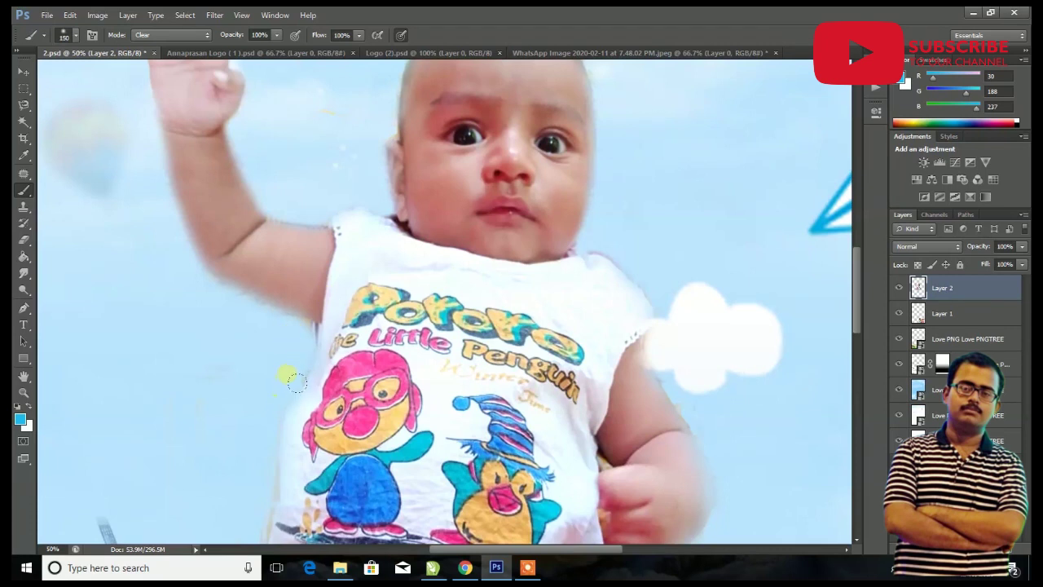
# Step: Fade the shirt's lower-left edge and the blurred hand's lower edge, then zoom out to 25%
pyautogui.scroll(-5, 202, 295)
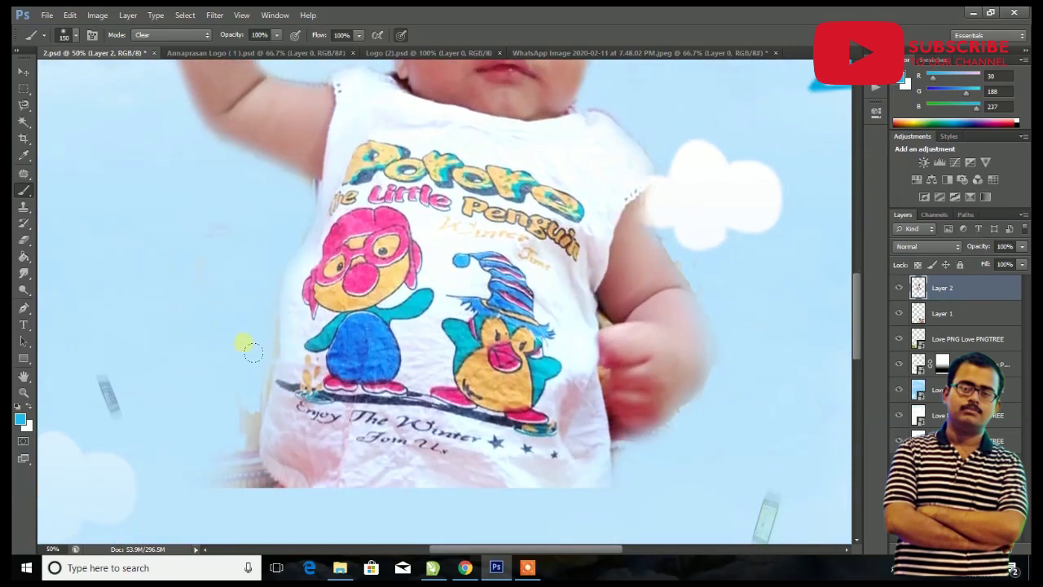
pyautogui.moveTo(248, 449); pyautogui.dragTo(245, 481)
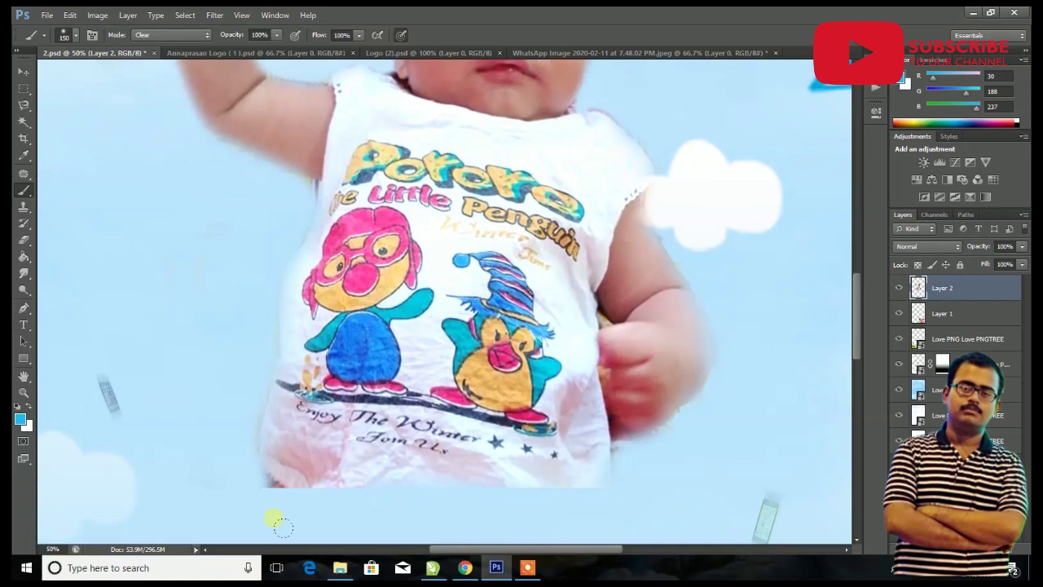
pyautogui.press(']')
pyautogui.press(']')
pyautogui.press(']')
pyautogui.moveTo(295, 508); pyautogui.dragTo(271, 501)
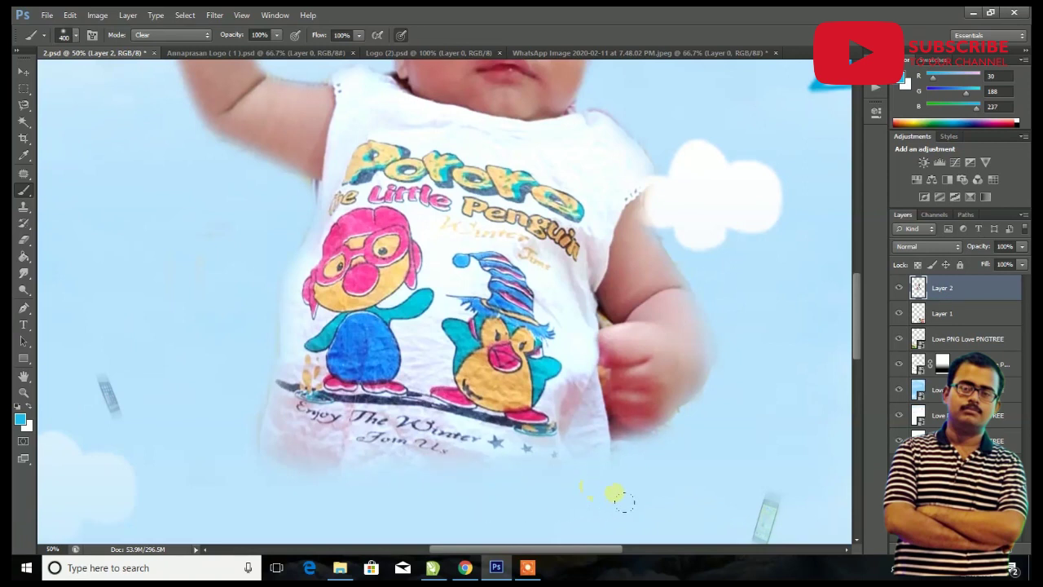
pyautogui.moveTo(610, 503); pyautogui.dragTo(662, 506)
pyautogui.hotkey('ctrl', '-')
pyautogui.hotkey('ctrl', '-')
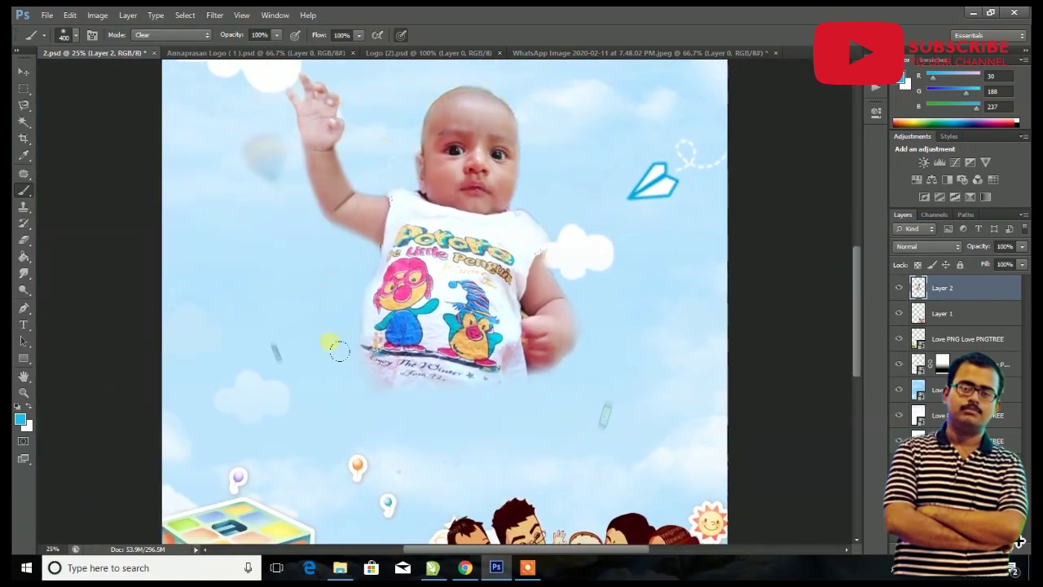
# Step: Rotate the baby photo about -7.87°, scale it to roughly 80% and place it upper right
pyautogui.scroll(3, 269, 257)
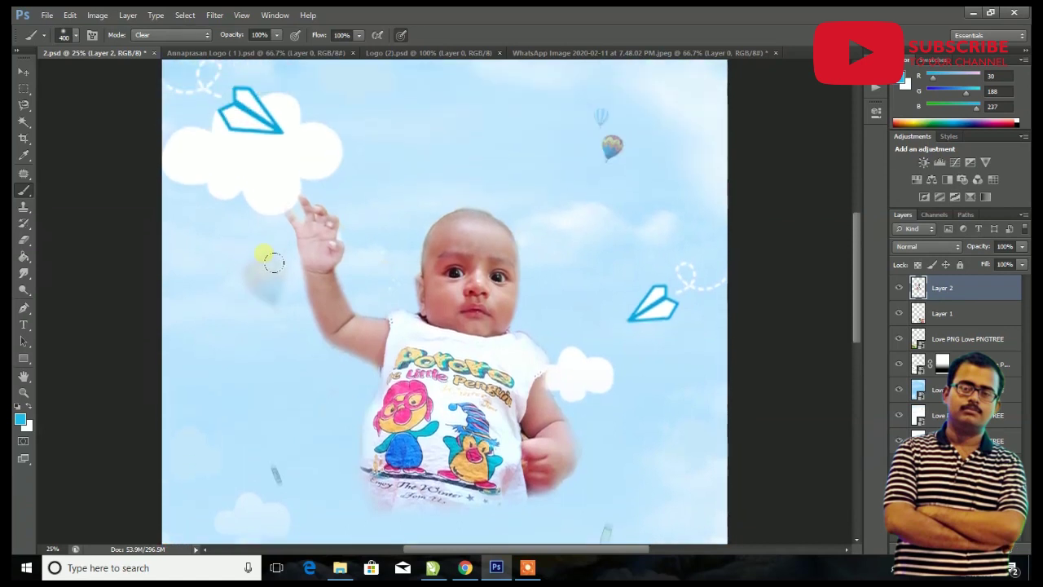
pyautogui.click(24, 72)
pyautogui.hotkey('ctrl', 't')
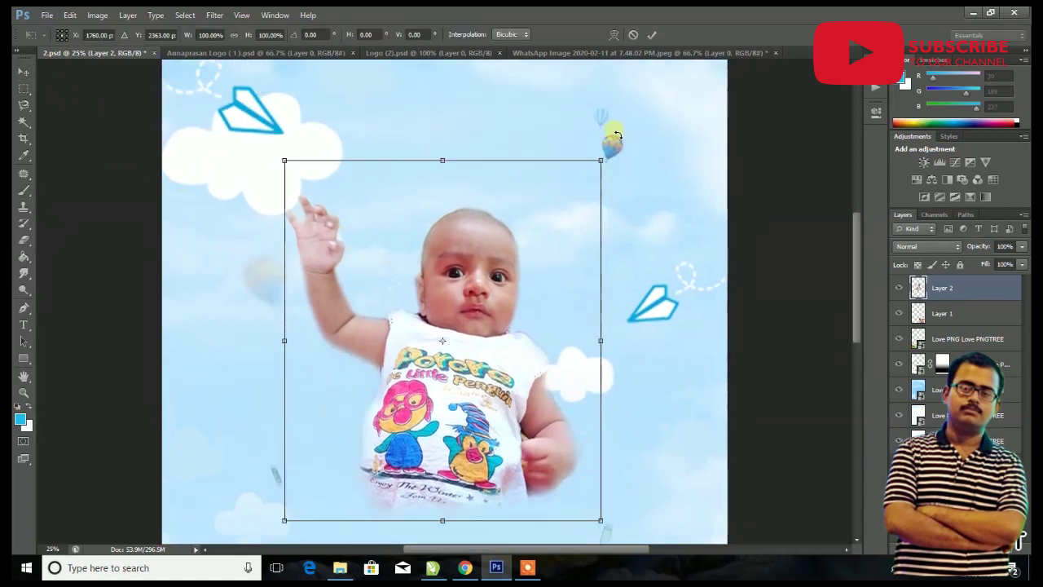
pyautogui.moveTo(277, 136); pyautogui.dragTo(257, 168)
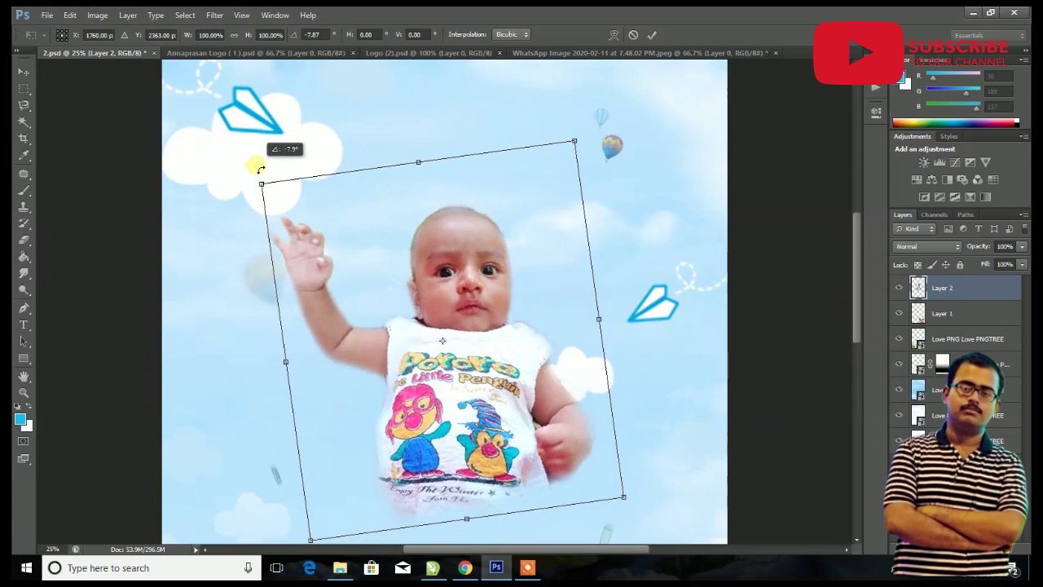
pyautogui.moveTo(470, 373); pyautogui.dragTo(358, 281)
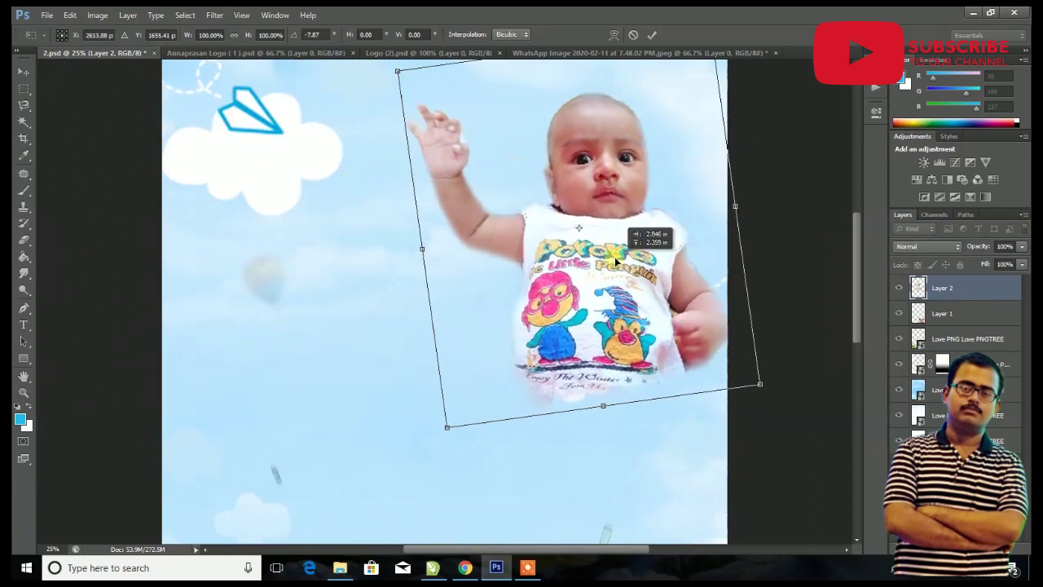
pyautogui.moveTo(359, 281); pyautogui.dragTo(617, 257)
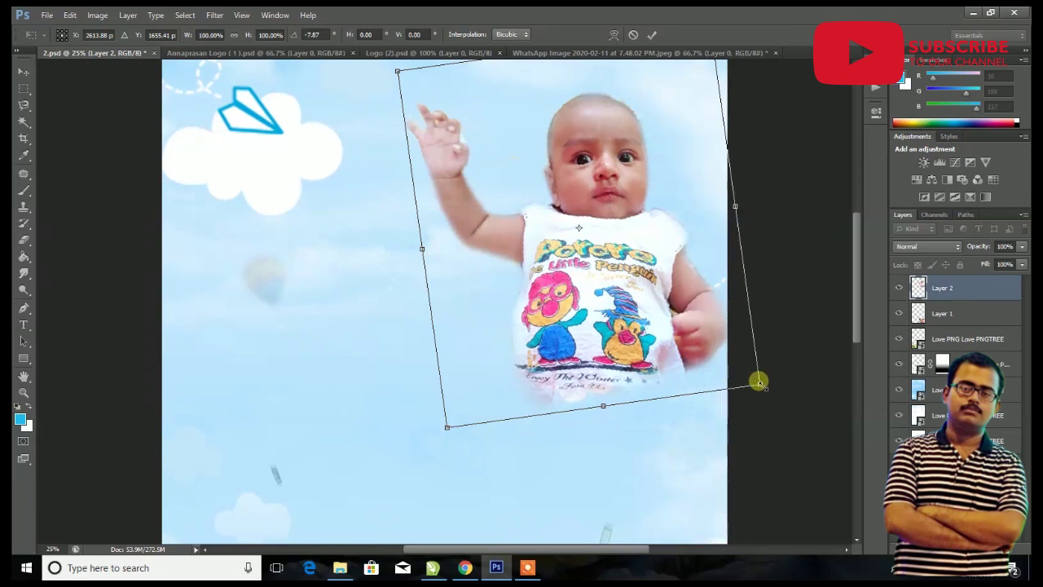
pyautogui.moveTo(758, 381); pyautogui.dragTo(698, 309)
pyautogui.press('Return')
pyautogui.moveTo(587, 251)
pyautogui.mouseDown()
pyautogui.moveTo(639, 253)
pyautogui.moveTo(633, 268)
pyautogui.mouseUp()
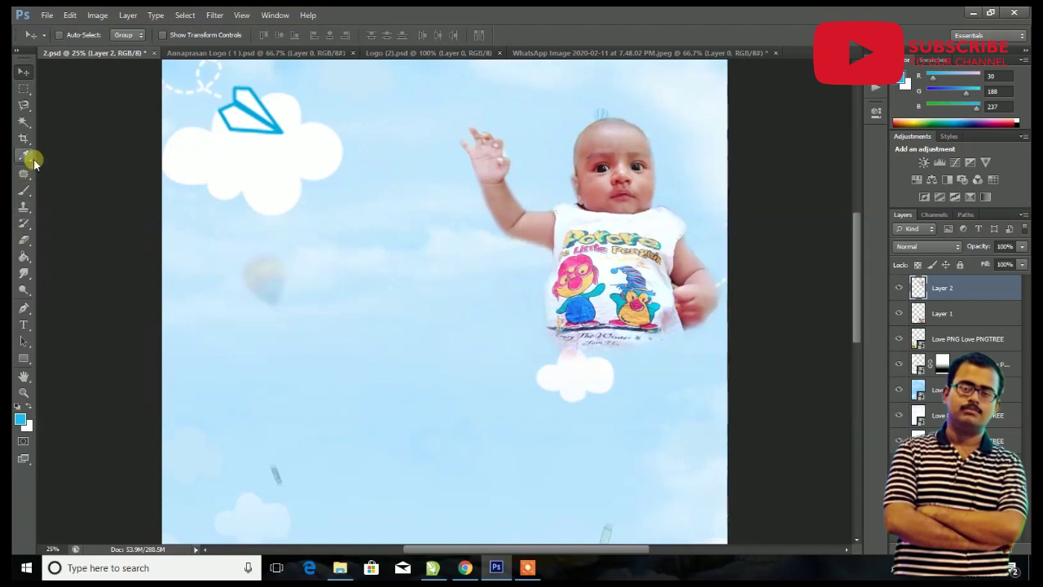
pyautogui.click(23, 190)
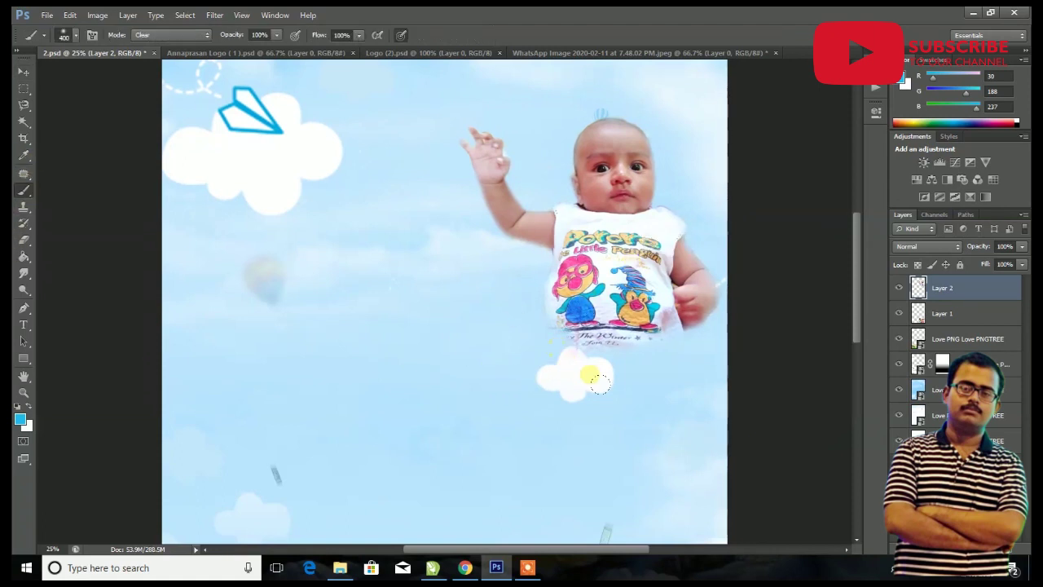
pyautogui.click(24, 72)
pyautogui.hotkey('ctrl', '-')
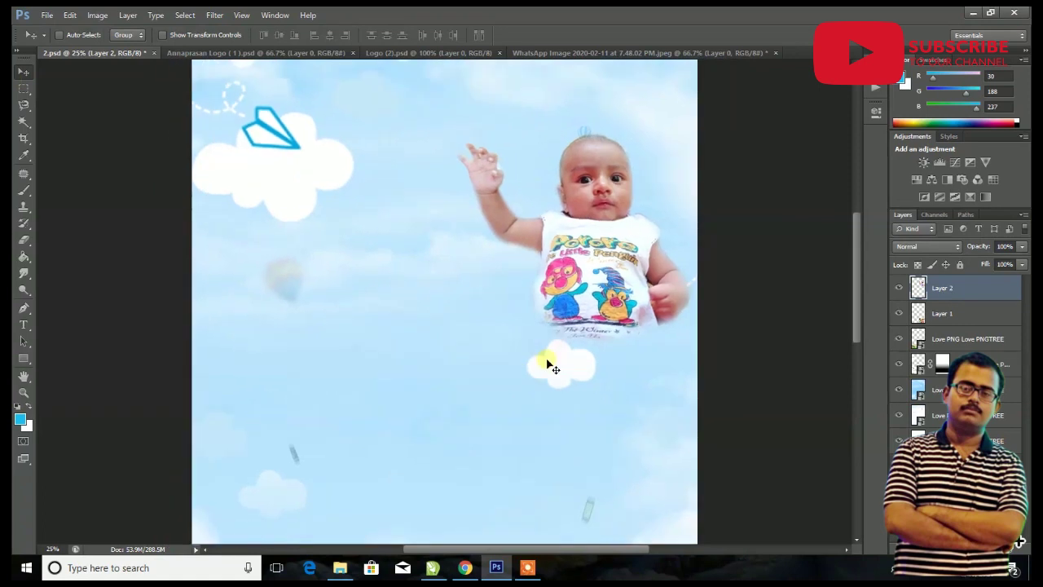
# Step: Move the baby photo up and close Logo (2), Annaprasan Logo (1) and WhatsApp images without saving
pyautogui.moveTo(533, 232); pyautogui.dragTo(535, 176)
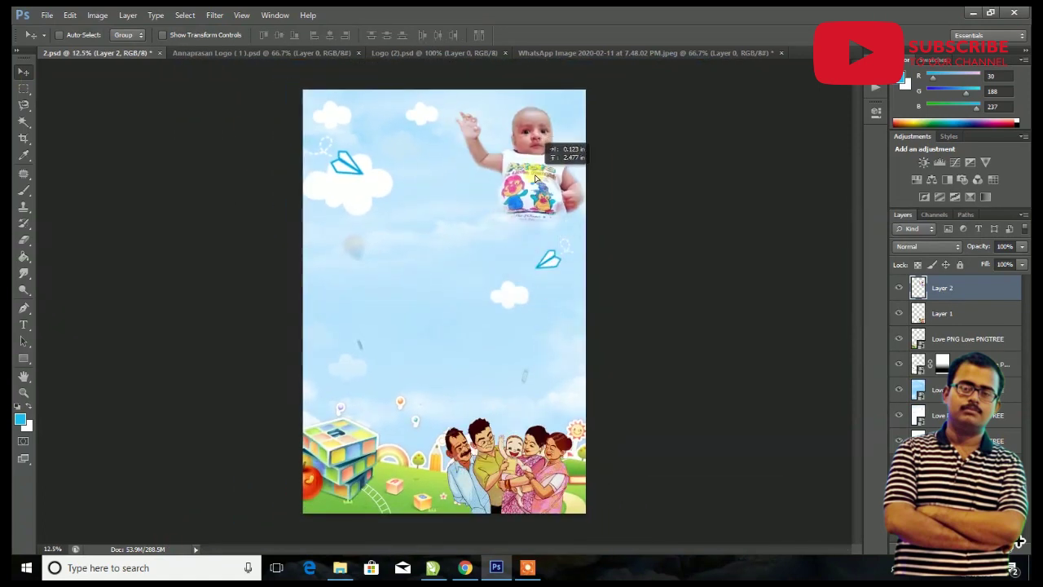
pyautogui.click(555, 238)
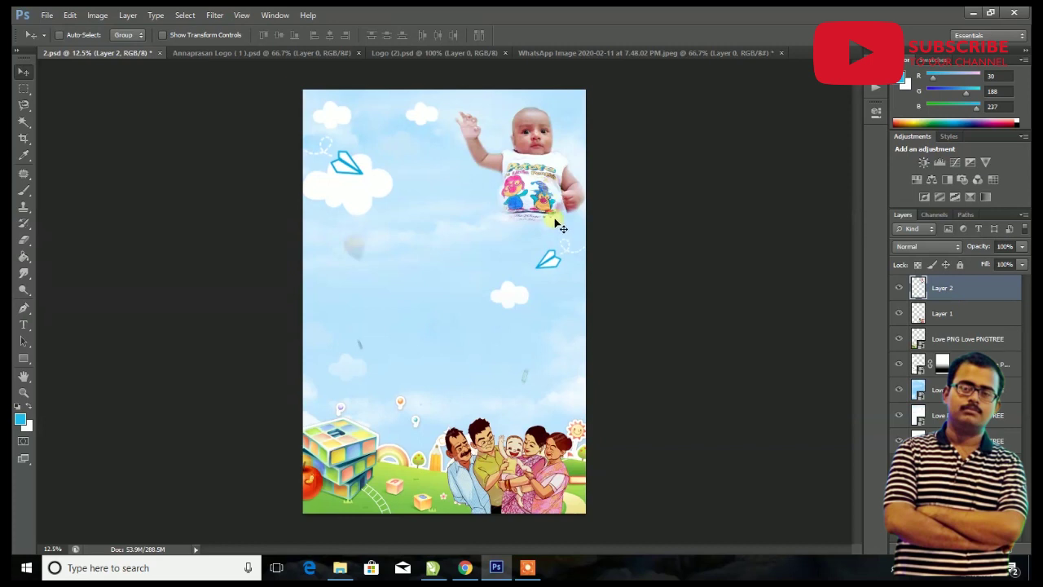
pyautogui.click(444, 53)
pyautogui.click(503, 53)
pyautogui.click(361, 53)
pyautogui.click(361, 53)
pyautogui.click(382, 53)
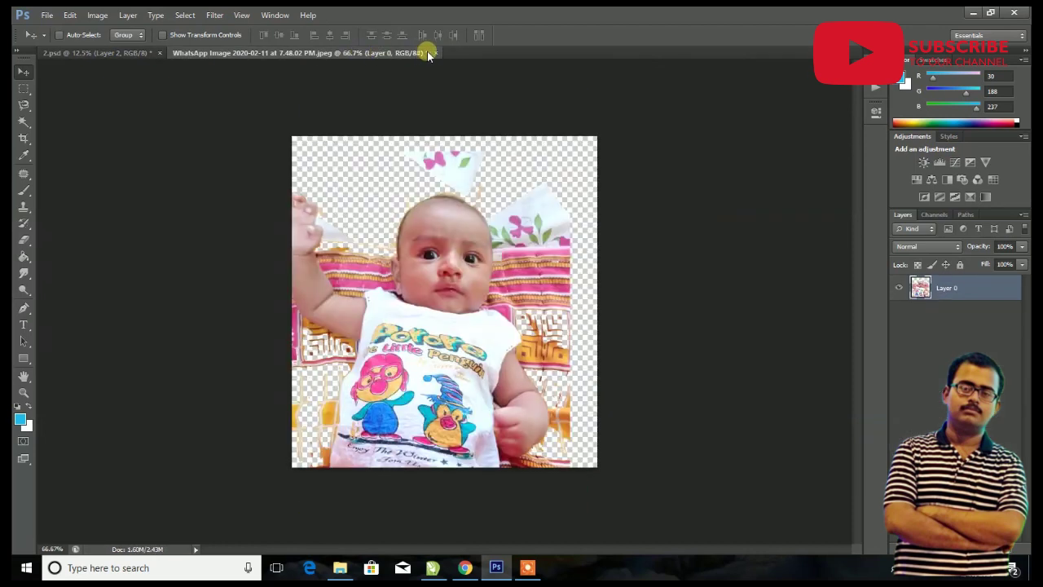
pyautogui.click(435, 53)
pyautogui.click(525, 221)
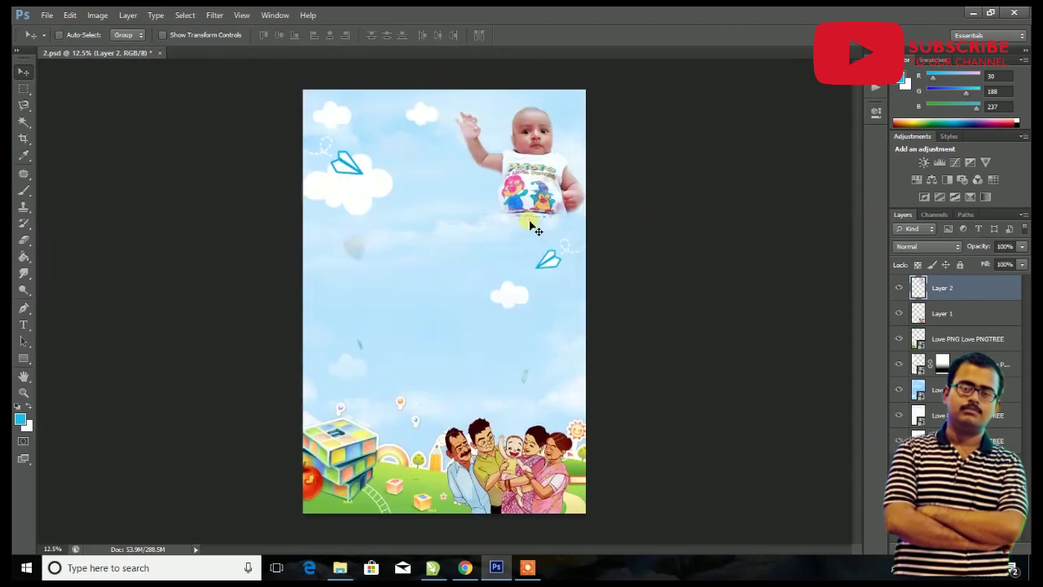
# Step: Open crown_PNG23865 from Desktop > My Works and drag it onto the baby in 2.psd
pyautogui.hotkey('ctrl', 'o')
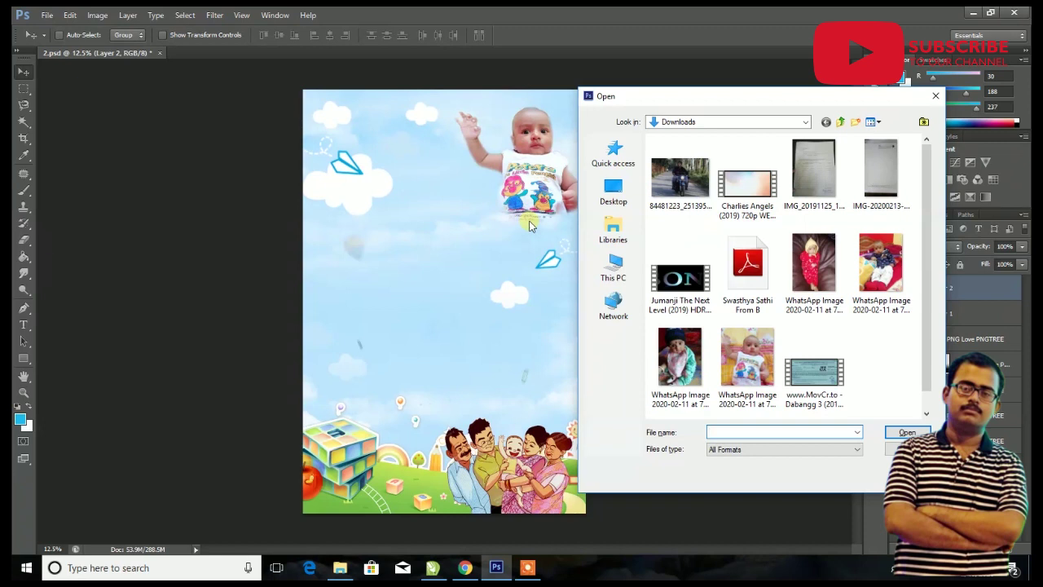
pyautogui.click(842, 121)
pyautogui.doubleClick(722, 202)
pyautogui.doubleClick(696, 195)
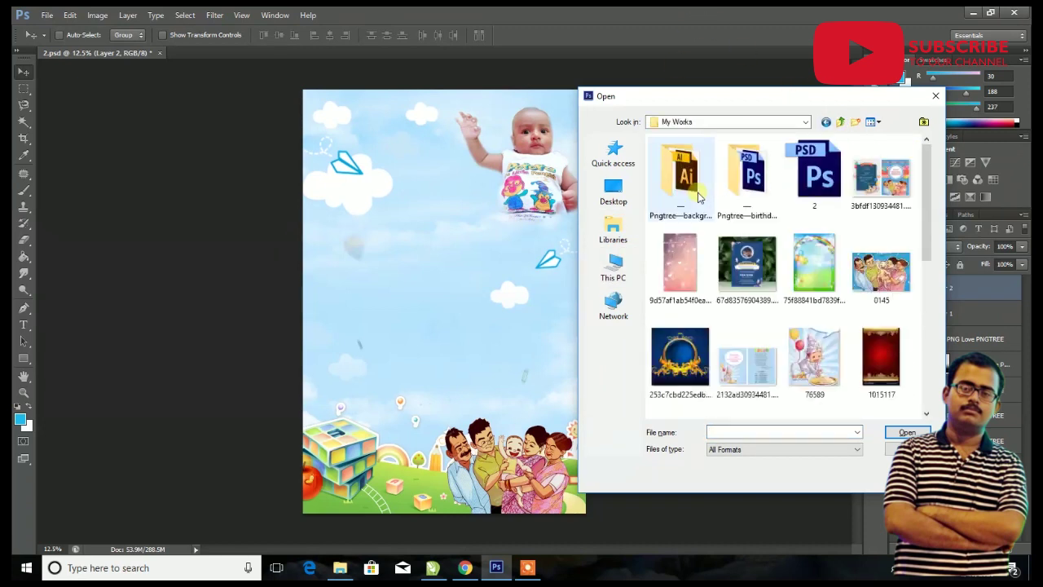
pyautogui.scroll(-5, 910, 281)
pyautogui.click(882, 175)
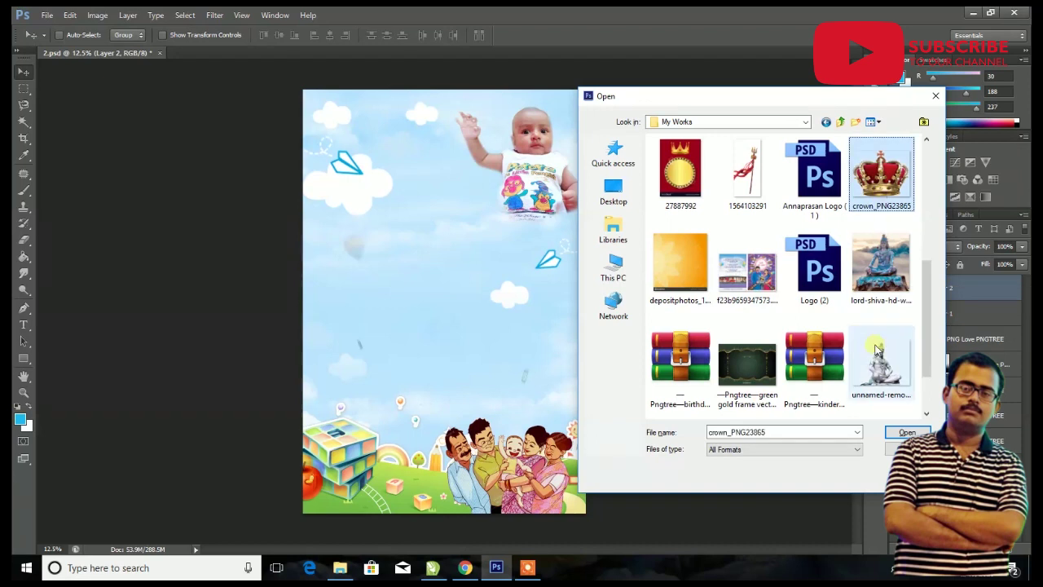
pyautogui.click(910, 432)
pyautogui.moveTo(488, 237)
pyautogui.mouseDown()
pyautogui.moveTo(121, 62)
pyautogui.moveTo(559, 131)
pyautogui.moveTo(547, 120)
pyautogui.mouseUp()
pyautogui.hotkey('ctrl', '=')
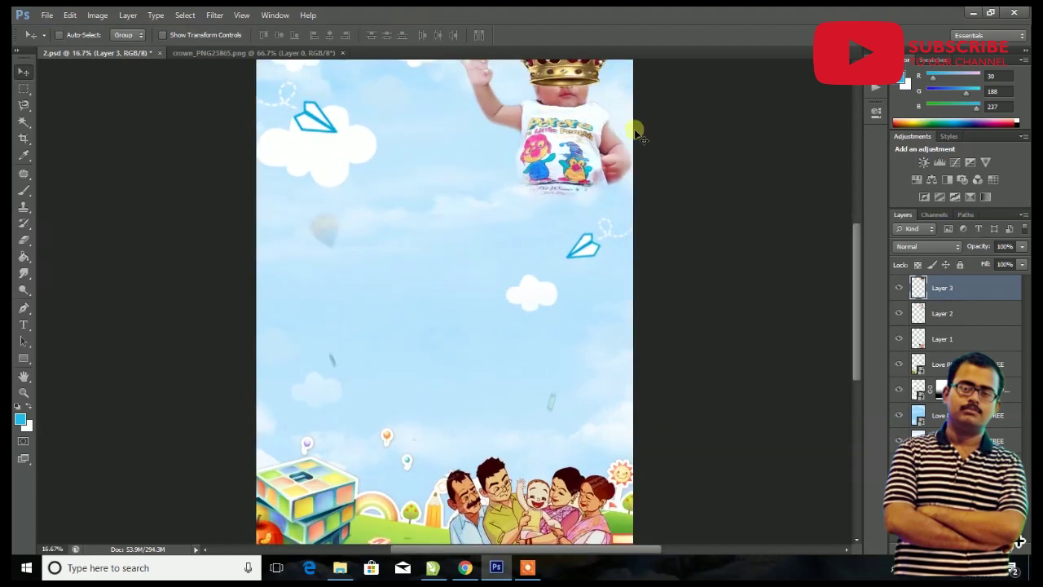
# Step: Shrink the crown to about 60%, tilt it about 3°, and set it on the baby's head
pyautogui.scroll(3, 677, 170)
pyautogui.scroll(3, 586, 163)
pyautogui.hotkey('ctrl', 't')
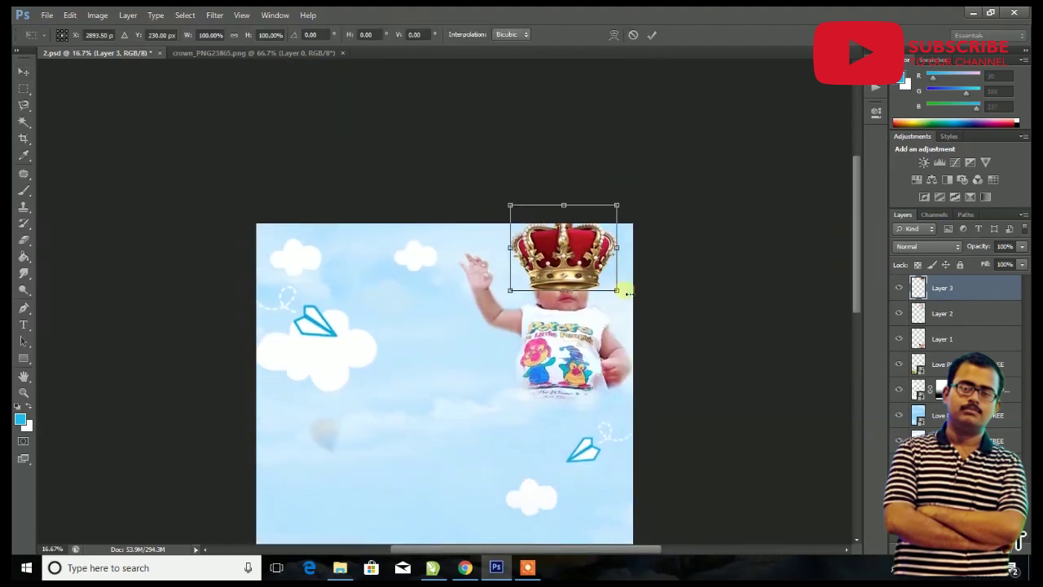
pyautogui.moveTo(628, 293); pyautogui.dragTo(617, 290)
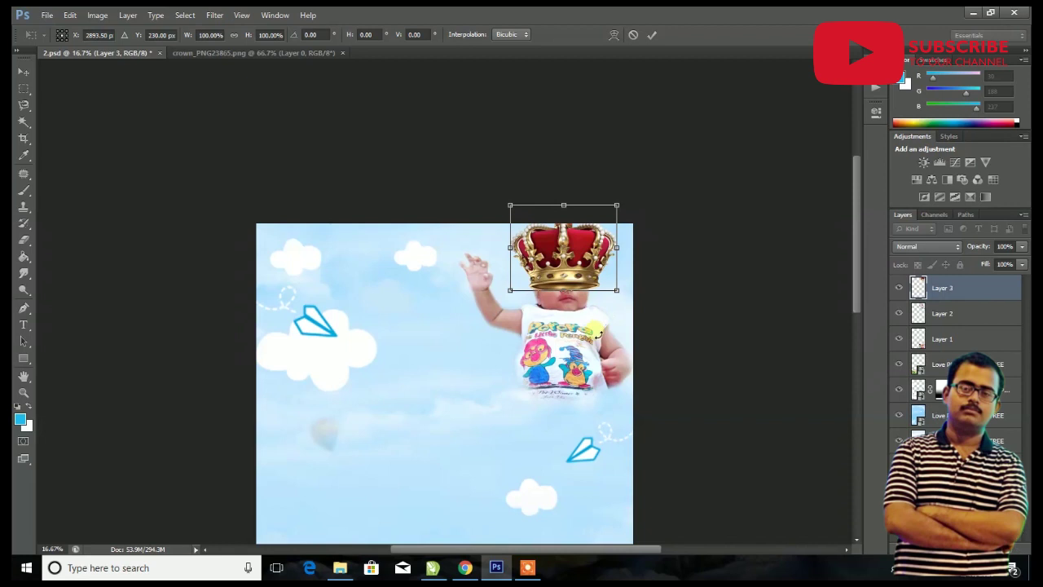
pyautogui.moveTo(599, 330); pyautogui.dragTo(603, 322)
pyautogui.moveTo(620, 199); pyautogui.dragTo(573, 238)
pyautogui.press('Return')
pyautogui.moveTo(564, 287); pyautogui.dragTo(586, 267)
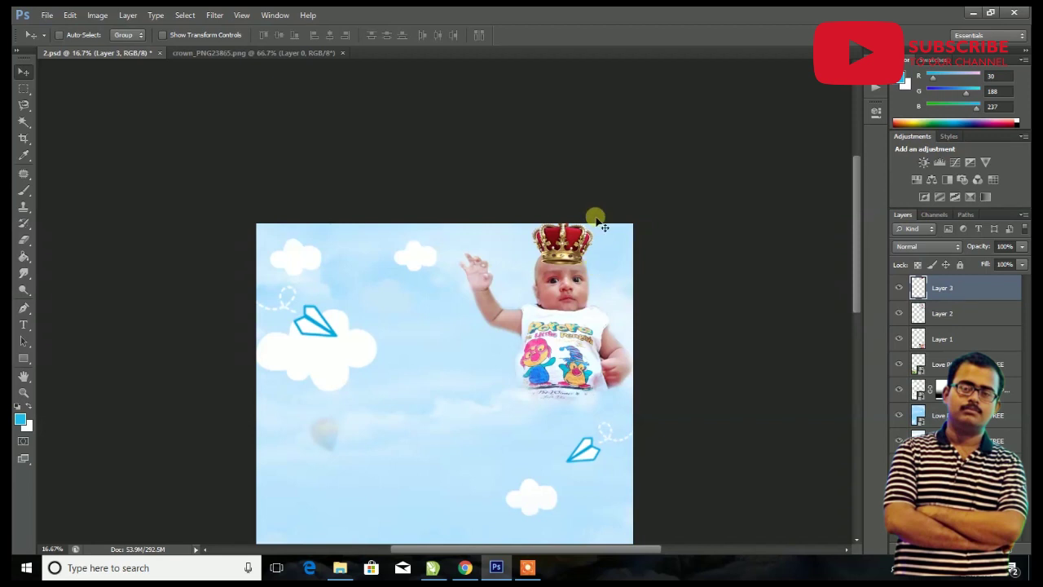
# Step: Shift the baby photo layer slightly left and down beneath the crown
pyautogui.hotkey('ctrl', '+')
pyautogui.rightClick(621, 274)
pyautogui.click(650, 290)
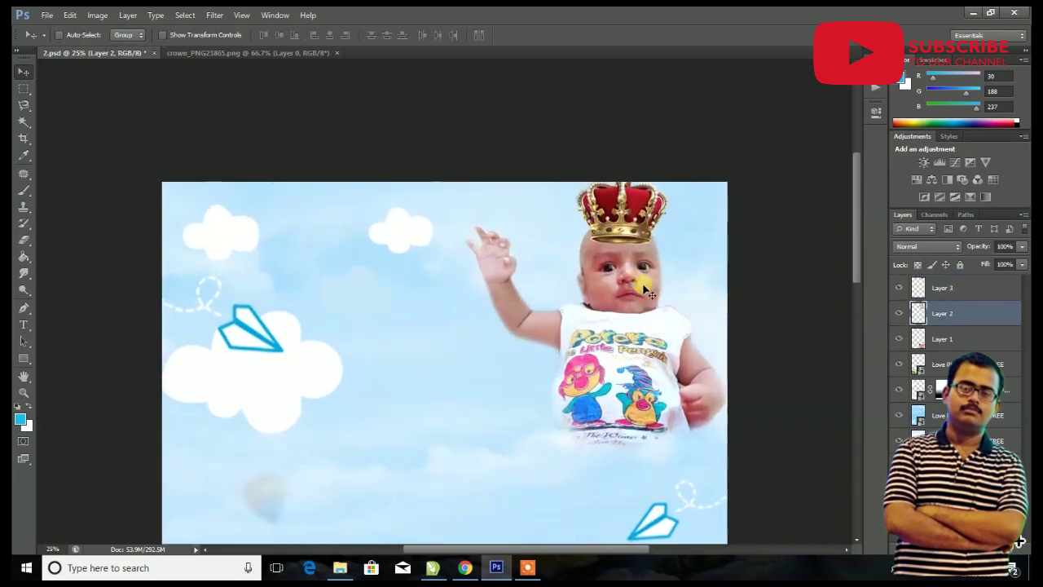
pyautogui.moveTo(650, 293); pyautogui.dragTo(641, 302)
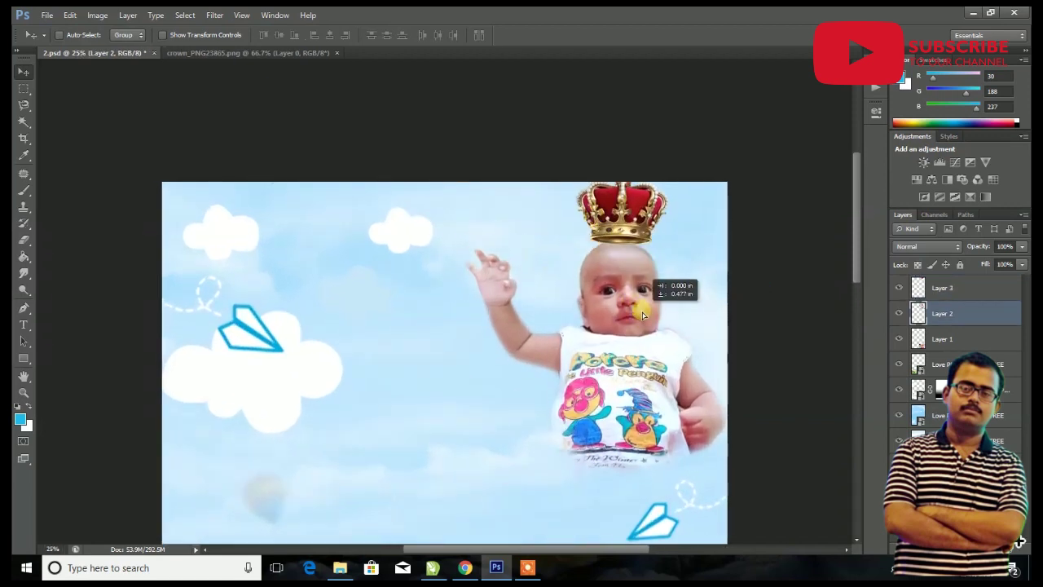
# Step: Enlarge the crown to about 120%, lower it onto the head, and move the baby down
pyautogui.rightClick(622, 196)
pyautogui.click(650, 210)
pyautogui.hotkey('ctrl', 't')
pyautogui.moveTo(675, 244)
pyautogui.mouseDown()
pyautogui.moveTo(688, 259)
pyautogui.moveTo(640, 237)
pyautogui.mouseUp()
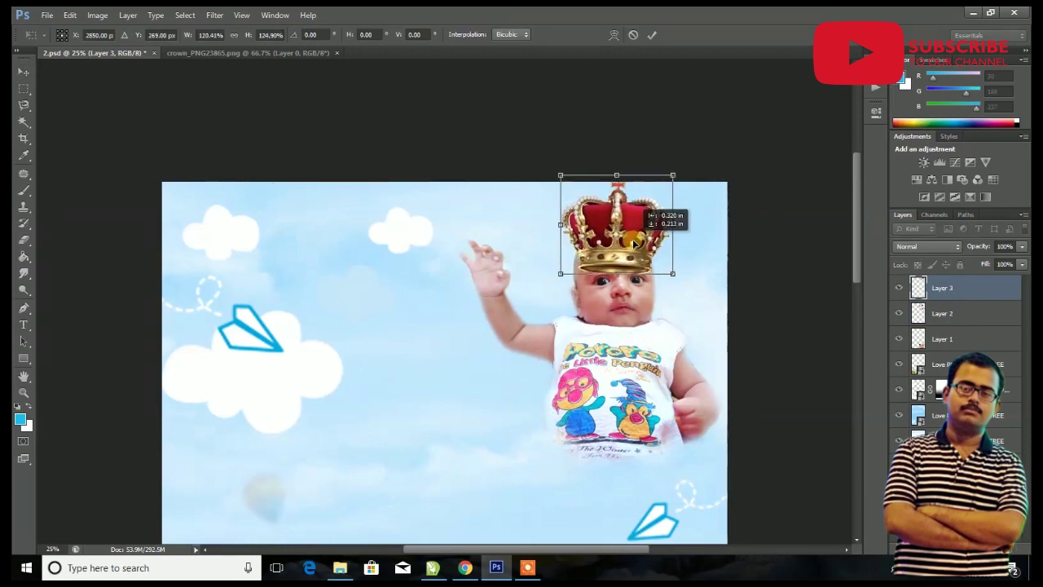
pyautogui.moveTo(640, 236); pyautogui.dragTo(638, 260)
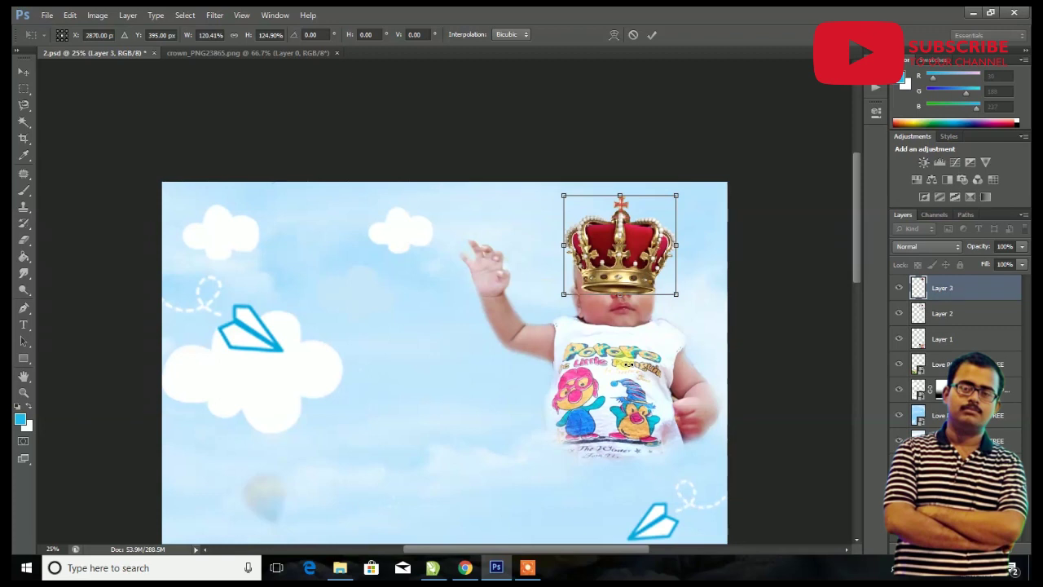
pyautogui.press('Return')
pyautogui.rightClick(627, 363)
pyautogui.click(651, 374)
pyautogui.moveTo(632, 370)
pyautogui.mouseDown()
pyautogui.moveTo(639, 401)
pyautogui.moveTo(462, 326)
pyautogui.mouseUp()
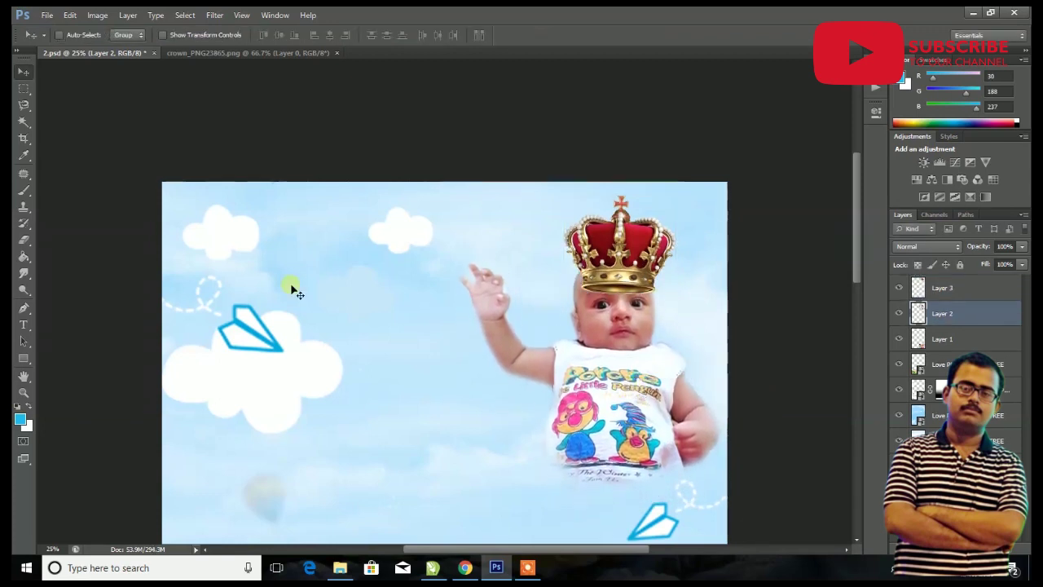
# Step: Erase the crown's lower band over the baby's forehead with the Clear-mode brush
pyautogui.rightClick(635, 246)
pyautogui.click(661, 255)
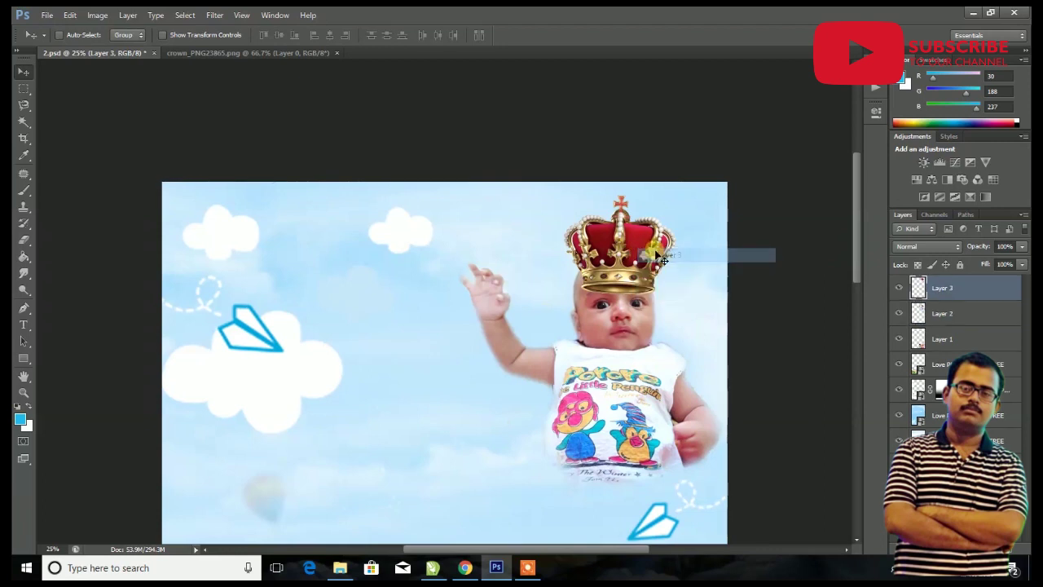
pyautogui.click(24, 189)
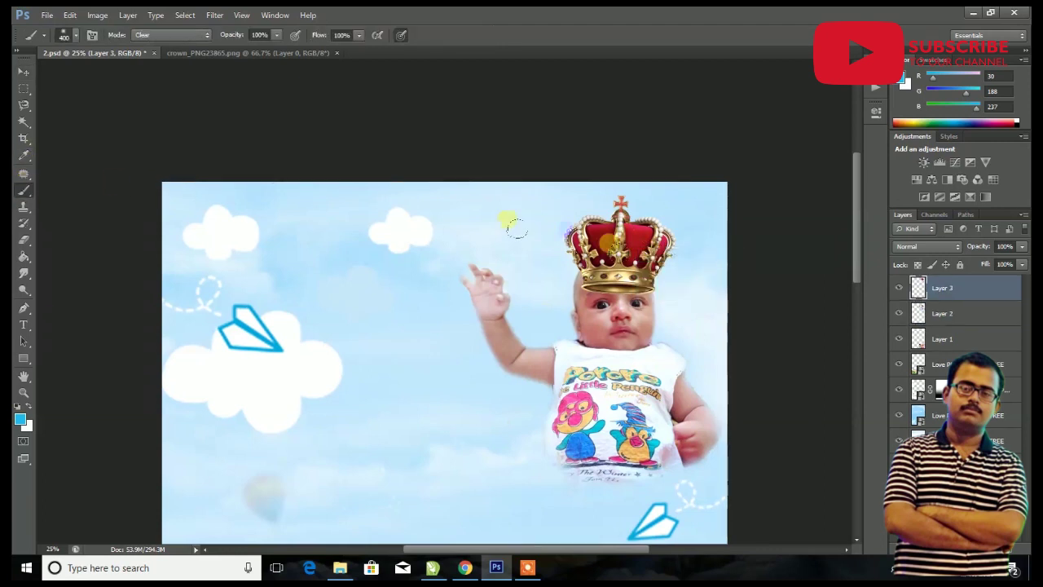
pyautogui.moveTo(618, 301); pyautogui.dragTo(635, 305)
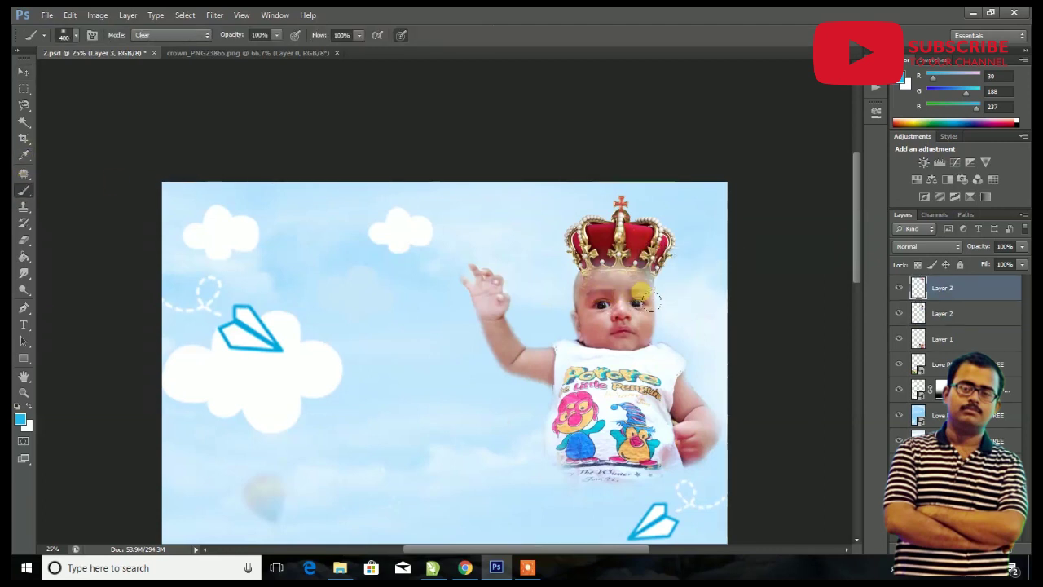
# Step: Nudge the crown up and left and the baby photo up slightly, then view the whole card
pyautogui.click(24, 70)
pyautogui.moveTo(649, 245); pyautogui.dragTo(643, 242)
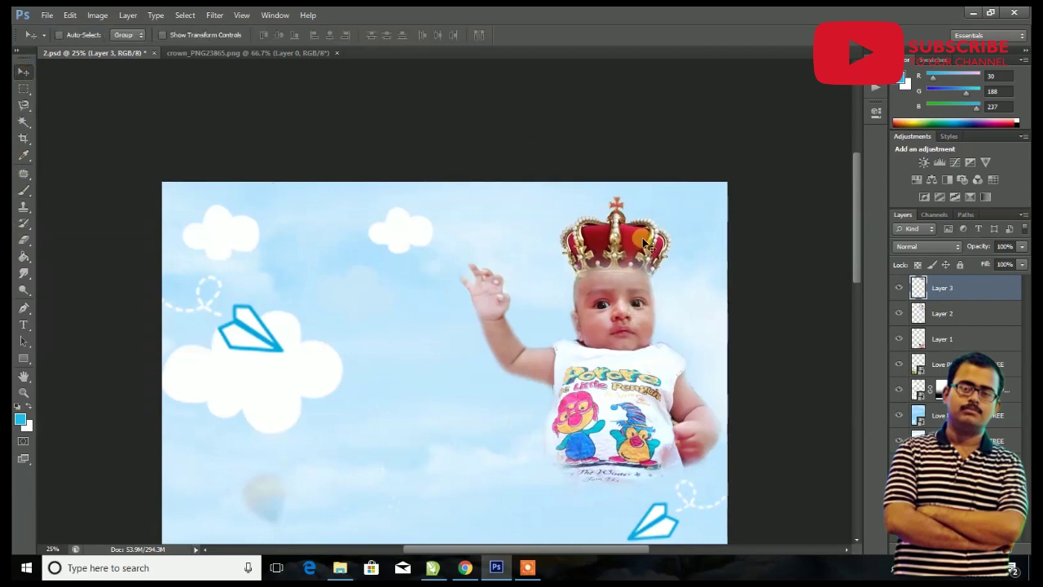
pyautogui.rightClick(643, 314)
pyautogui.click(656, 311)
pyautogui.moveTo(639, 338); pyautogui.dragTo(639, 330)
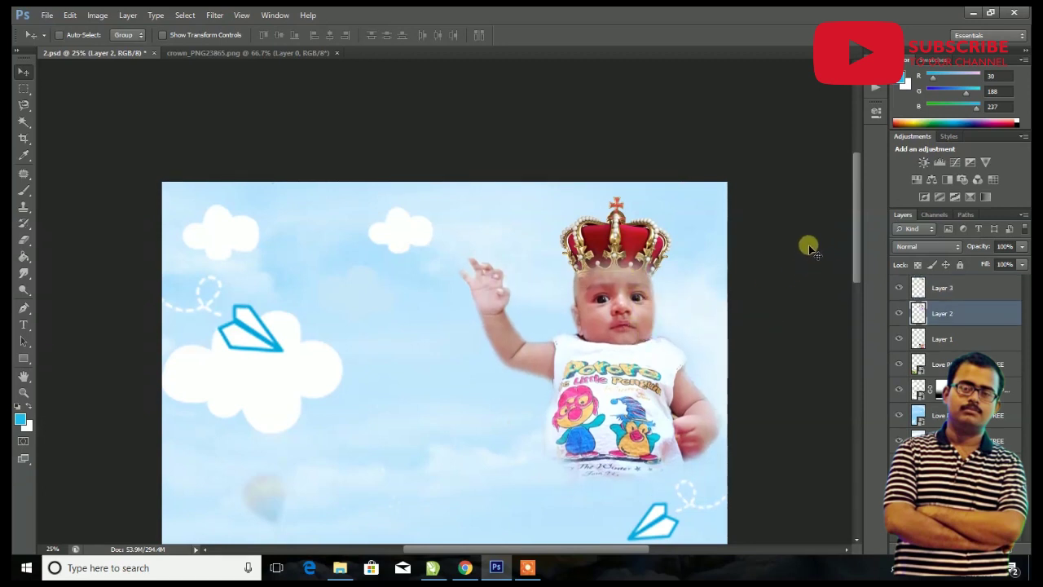
pyautogui.hotkey('ctrl', '-')
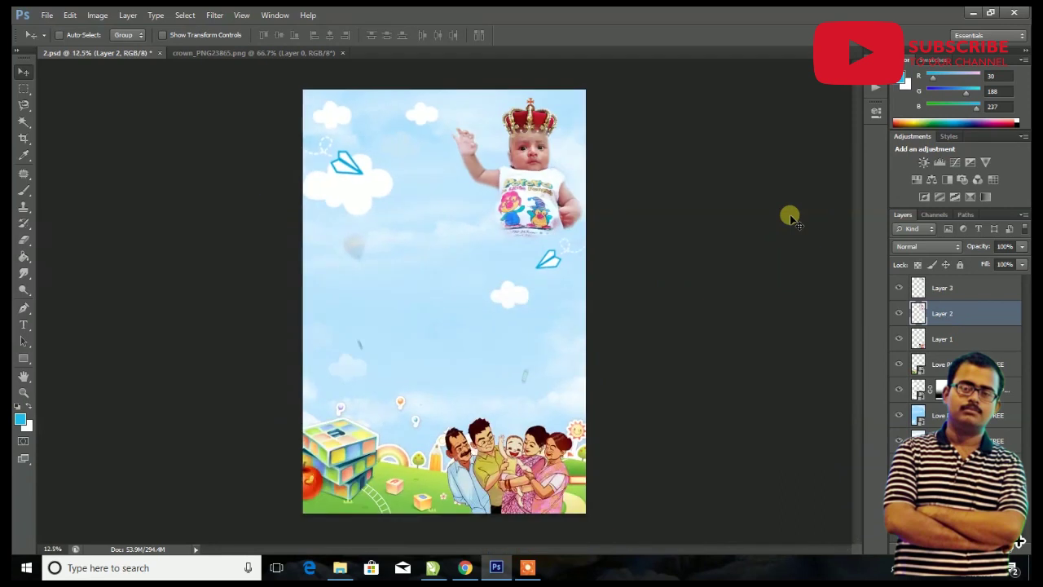
# Step: Browse to Downloads and open the star-border image NicePng_caution-tape-png_29465
pyautogui.hotkey('ctrl', 'o')
pyautogui.click(843, 123)
pyautogui.click(843, 122)
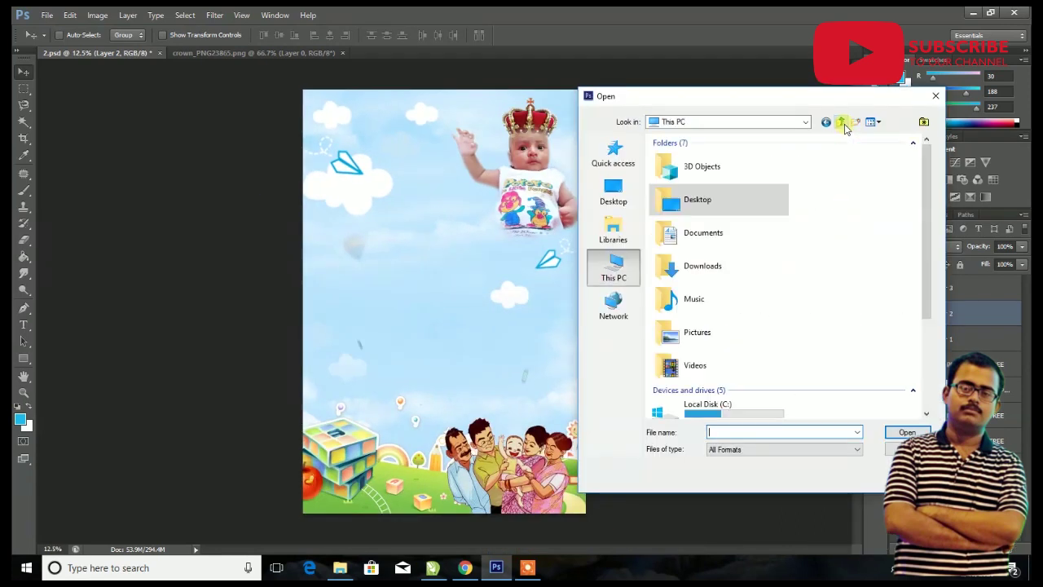
pyautogui.doubleClick(729, 263)
pyautogui.click(739, 255)
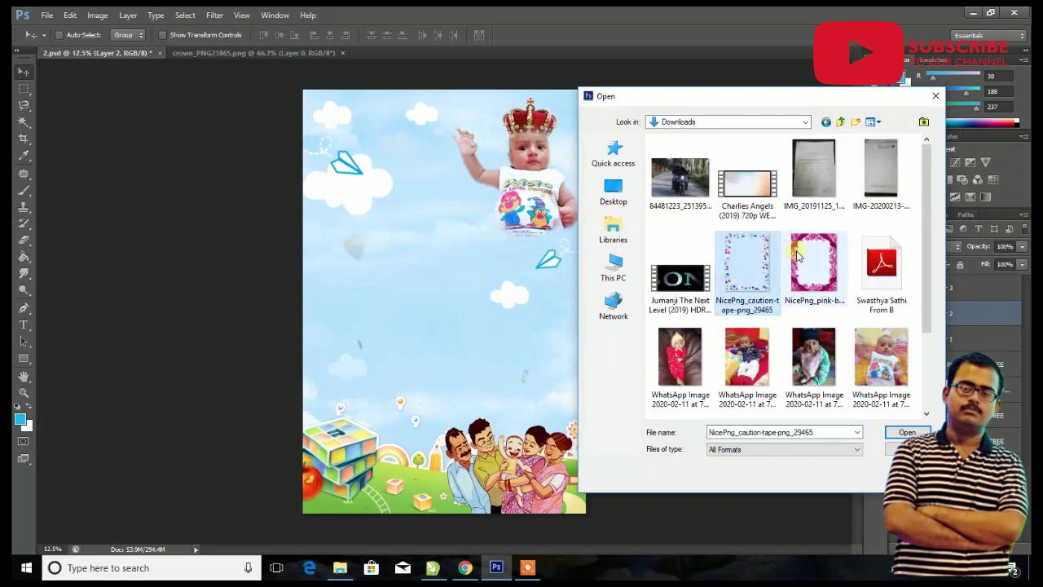
pyautogui.press('Return')
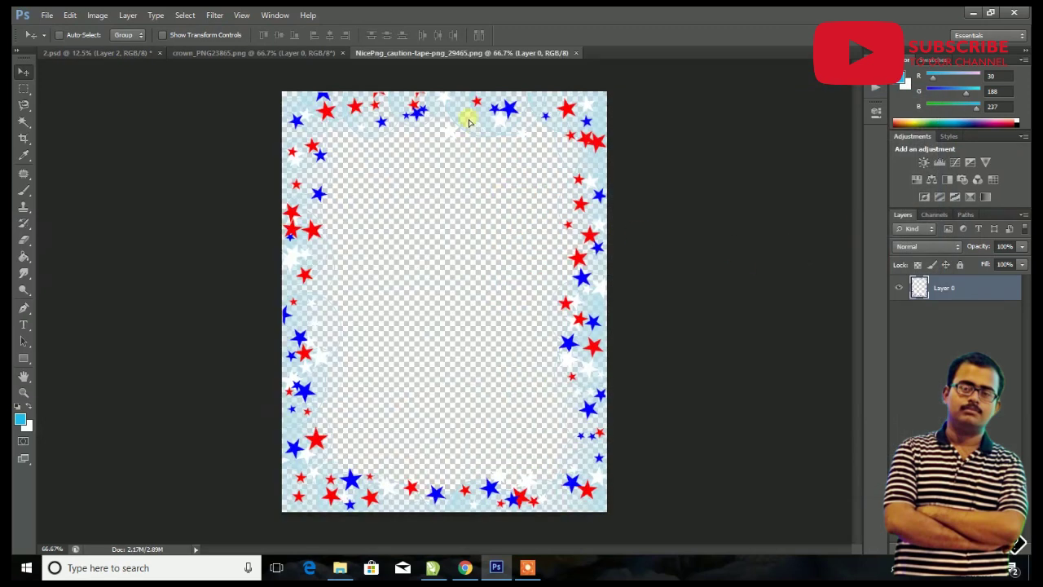
# Step: Drag the star border into 2.psd and stretch it to cover the whole card
pyautogui.moveTo(469, 120); pyautogui.dragTo(475, 116)
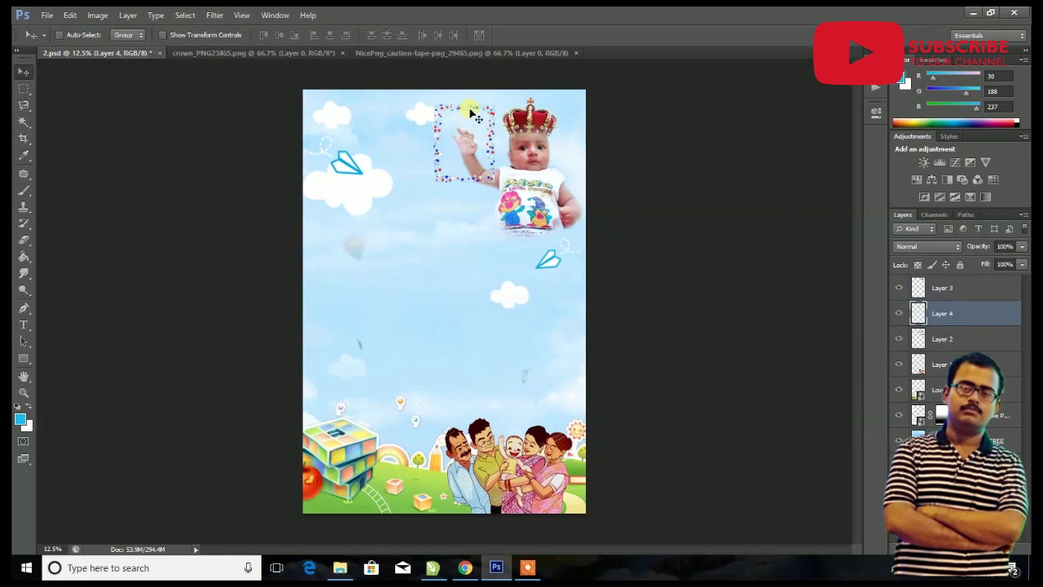
pyautogui.moveTo(476, 113); pyautogui.dragTo(344, 100)
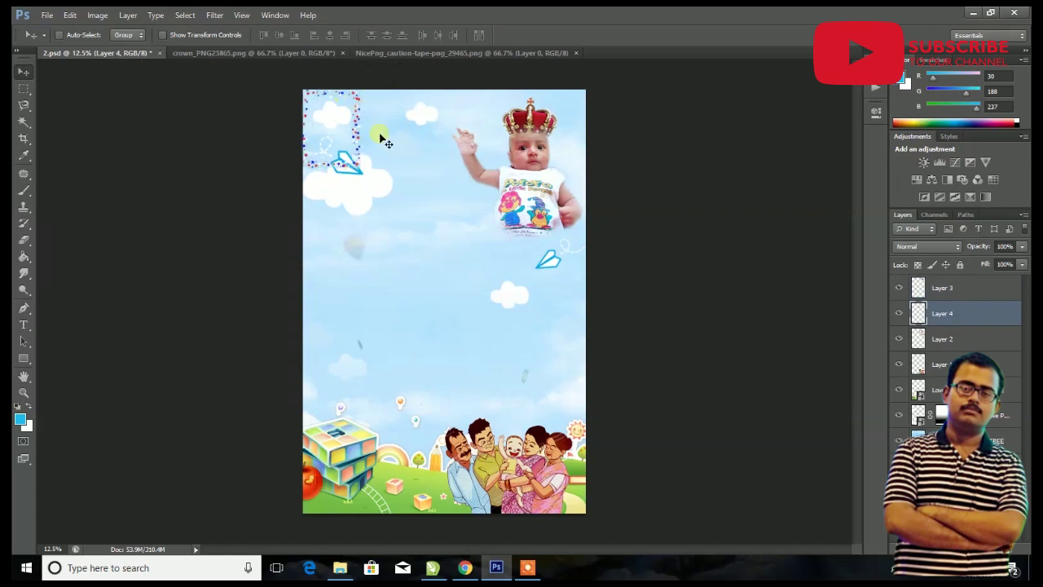
pyautogui.hotkey('ctrl', 't')
pyautogui.moveTo(359, 167); pyautogui.dragTo(597, 530)
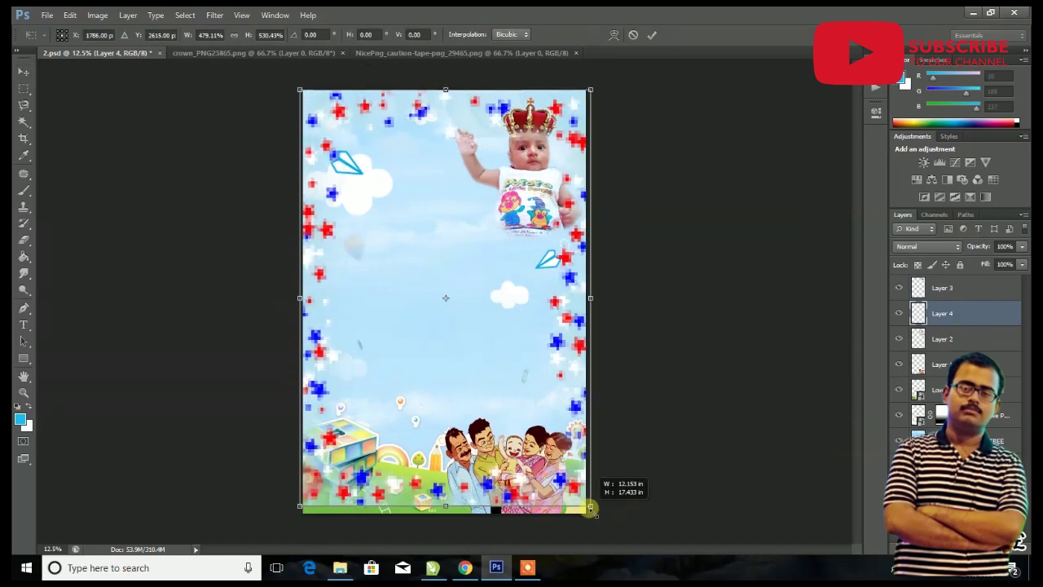
pyautogui.press('Return')
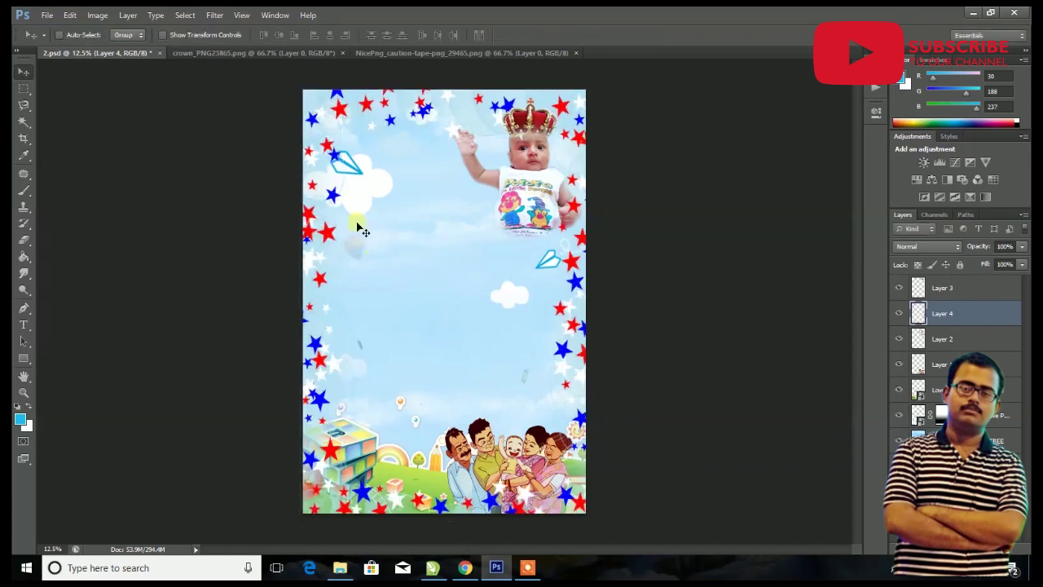
pyautogui.moveTo(352, 124); pyautogui.dragTo(343, 120)
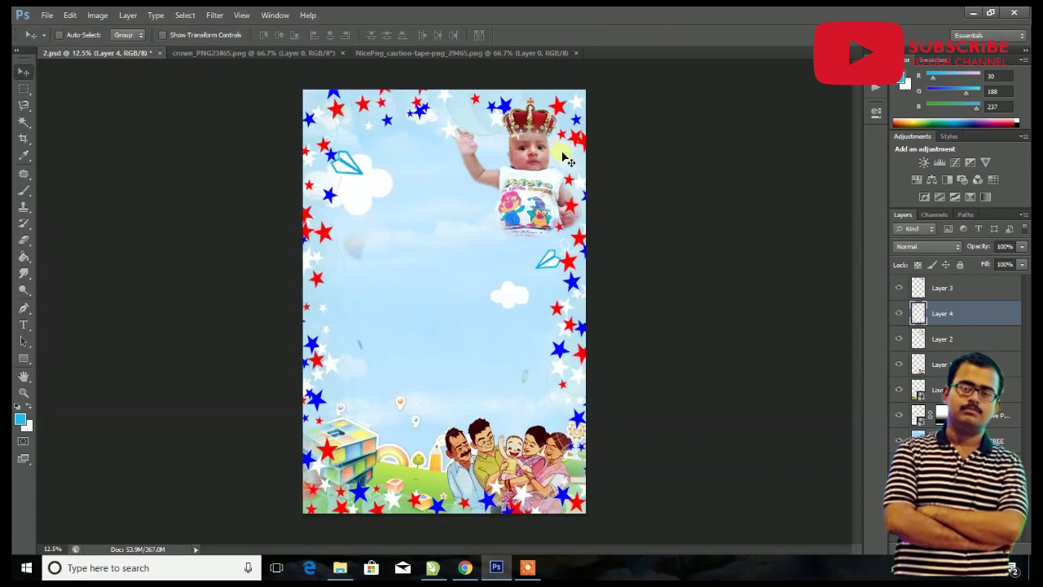
# Step: Move the star border layer (Layer 4) below Layer 2 and return to the star-border image
pyautogui.moveTo(947, 314); pyautogui.dragTo(961, 377)
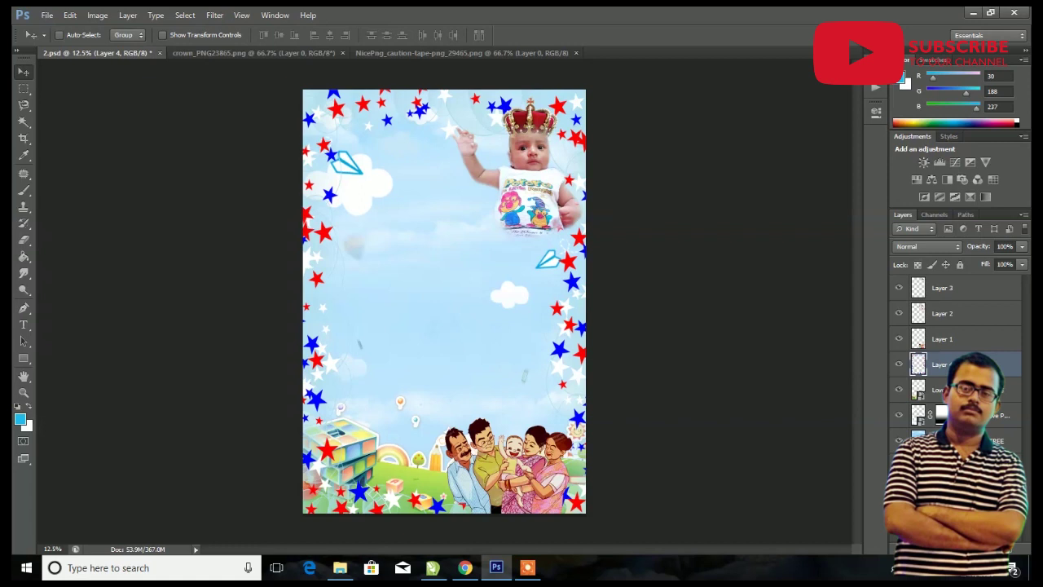
pyautogui.hotkey('ctrl', '+')
pyautogui.hotkey('ctrl', '-')
pyautogui.click(273, 53)
pyautogui.click(399, 53)
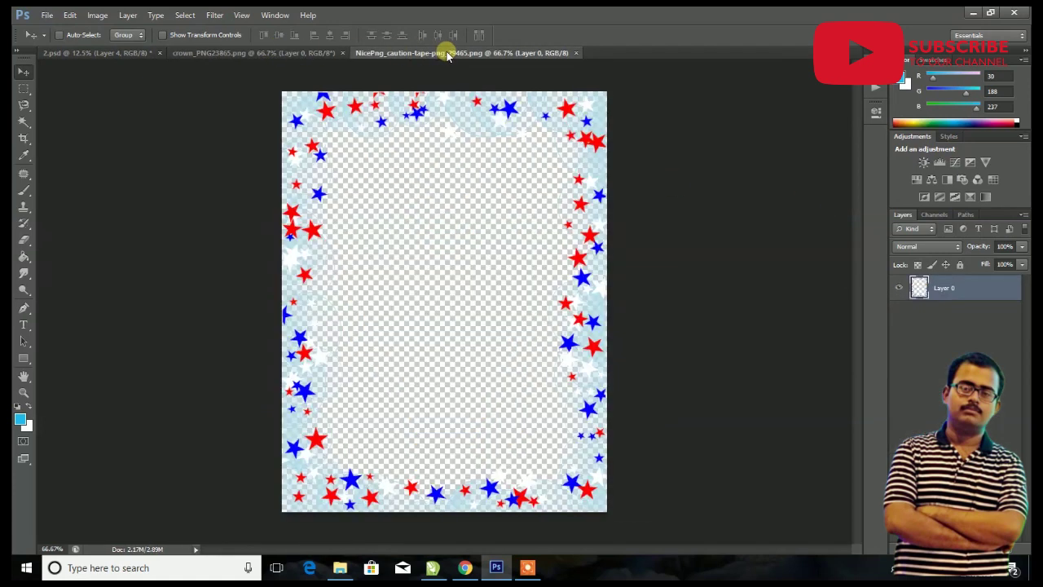
# Step: Close the crown and star-border images and open the pink floral border PNG
pyautogui.click(341, 53)
pyautogui.click(398, 53)
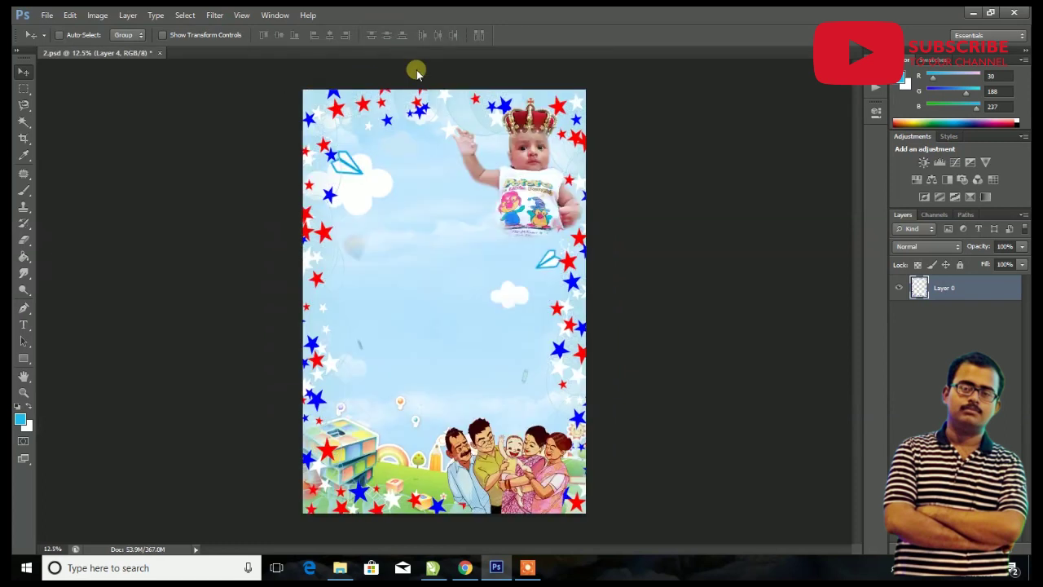
pyautogui.hotkey('ctrl', 'o')
pyautogui.doubleClick(814, 244)
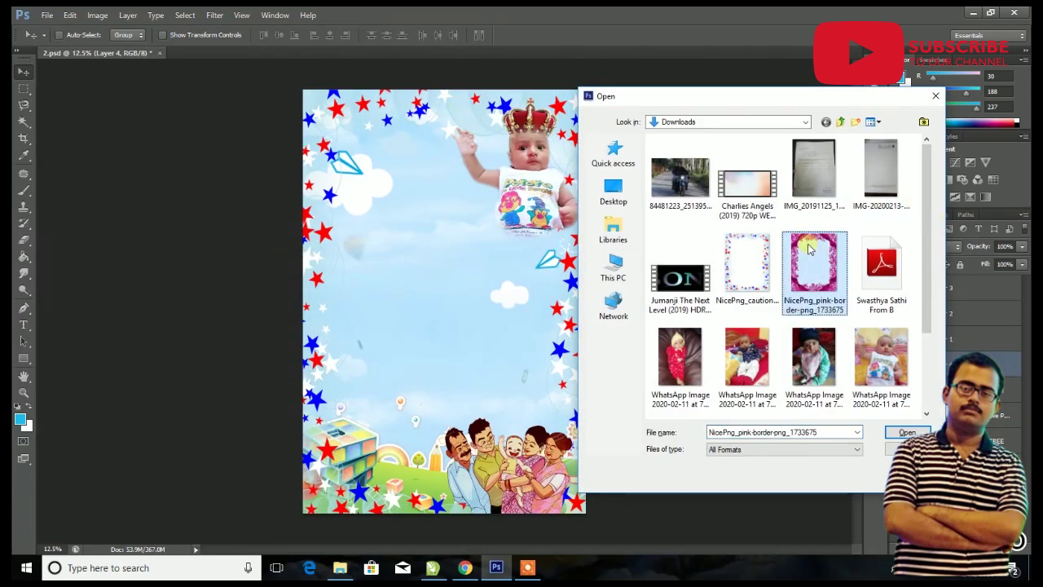
# Step: Bring the pink floral border into 2.psd as Layer 5 and scale it to cover the card
pyautogui.moveTo(379, 152); pyautogui.dragTo(352, 106)
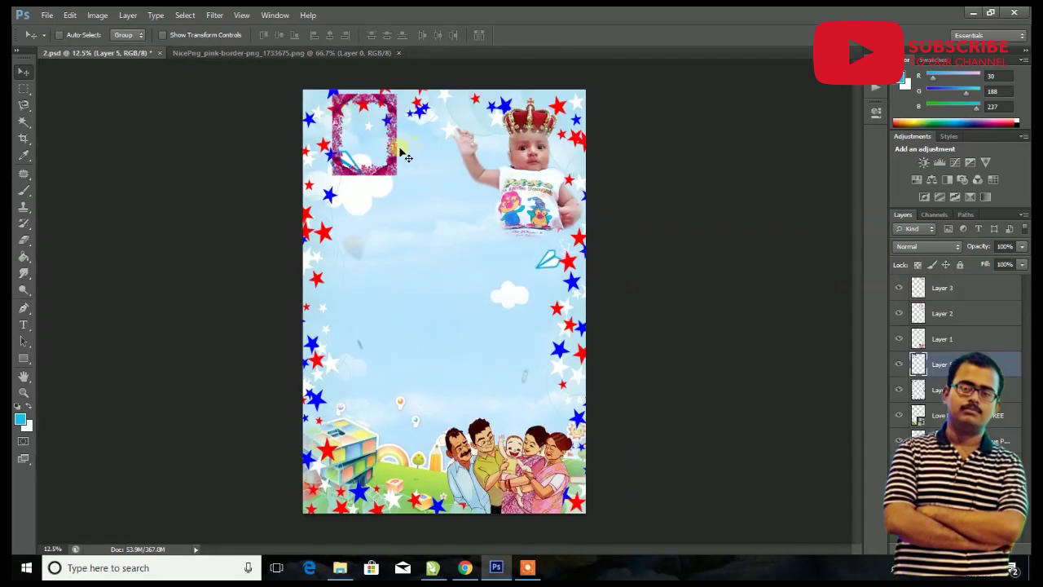
pyautogui.moveTo(411, 157); pyautogui.dragTo(384, 151)
pyautogui.hotkey('ctrl', 't')
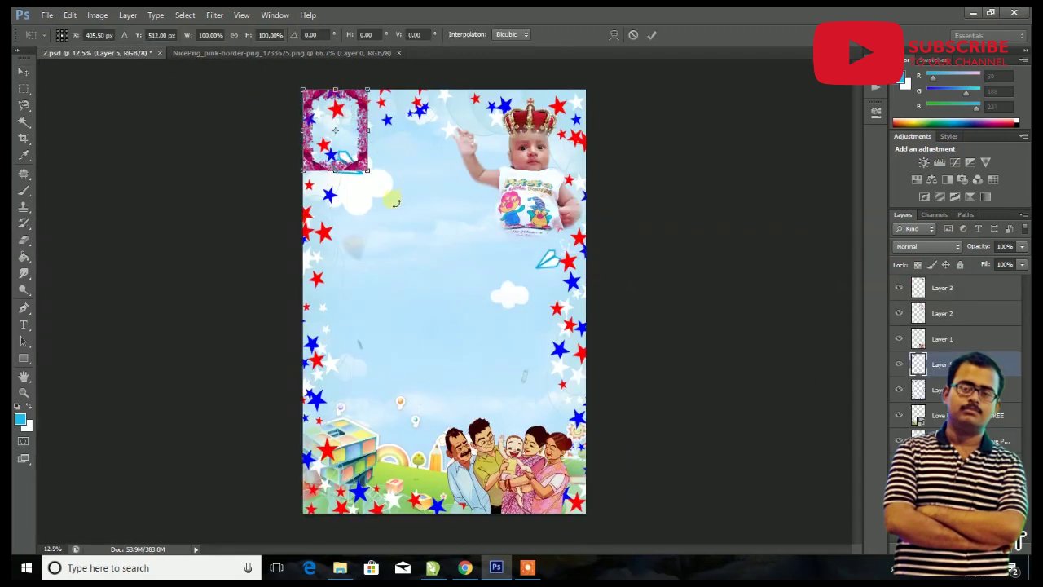
pyautogui.moveTo(371, 174); pyautogui.dragTo(624, 524)
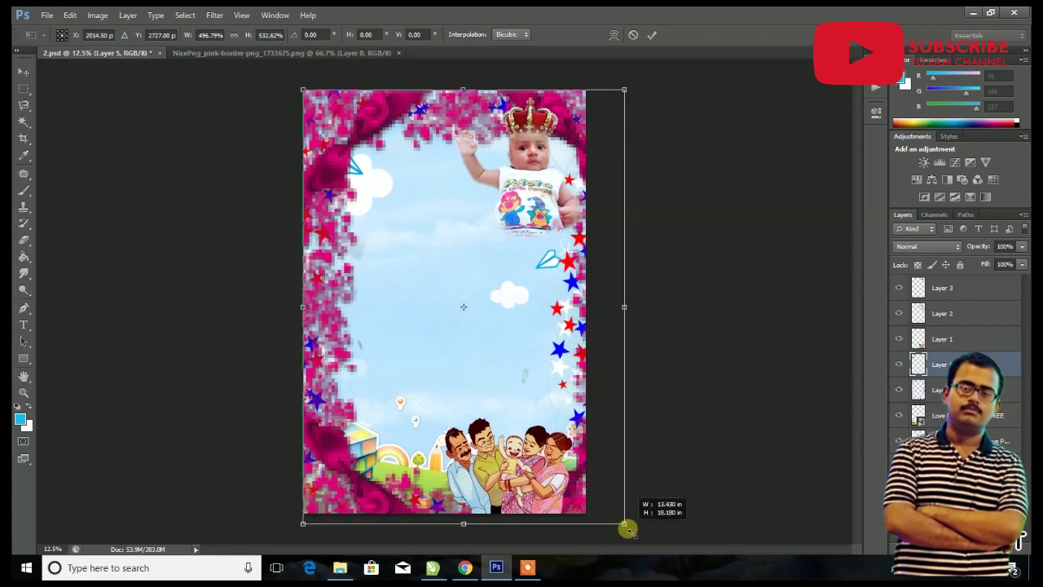
pyautogui.moveTo(319, 530); pyautogui.dragTo(266, 540)
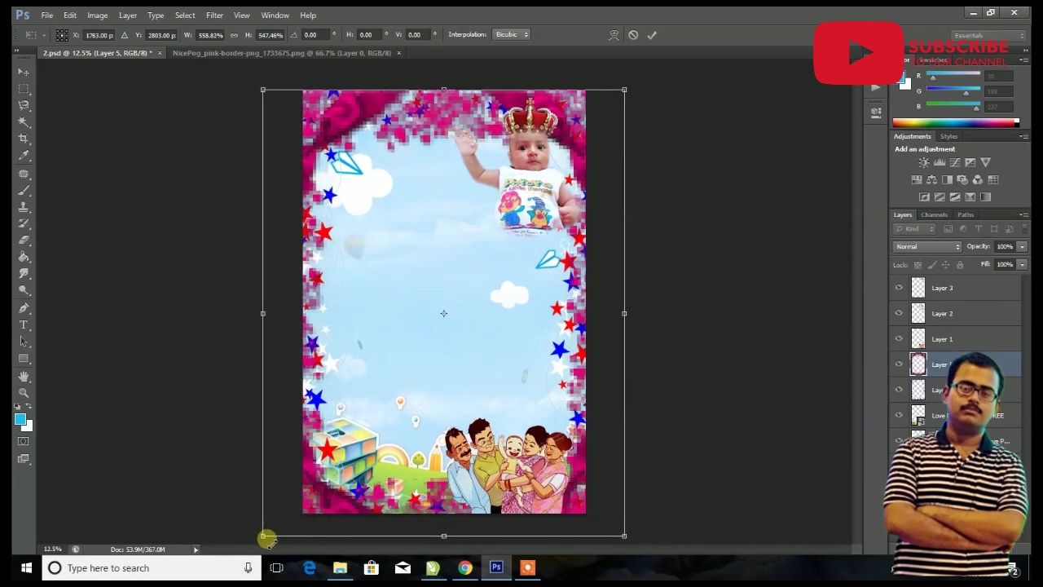
pyautogui.moveTo(624, 90); pyautogui.dragTo(621, 92)
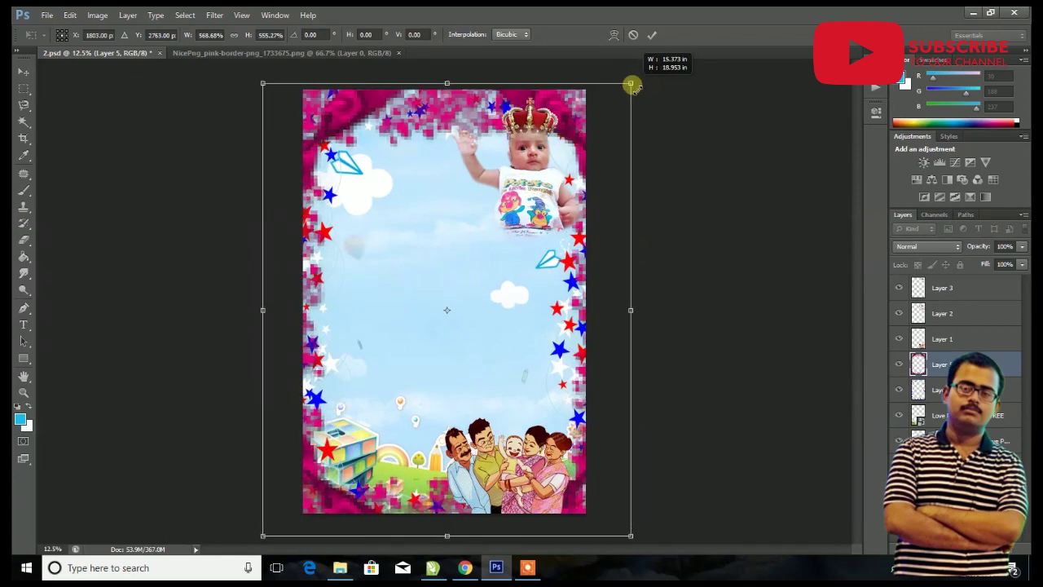
pyautogui.press('Return')
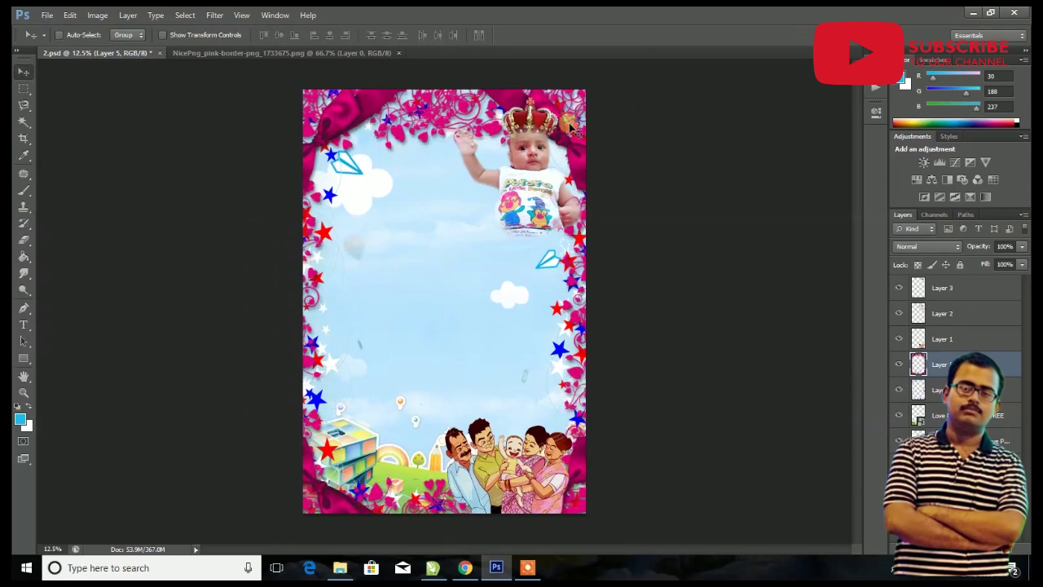
# Step: Hide the star border and stretch the pink border to about 106% height, filling top to bottom
pyautogui.click(900, 392)
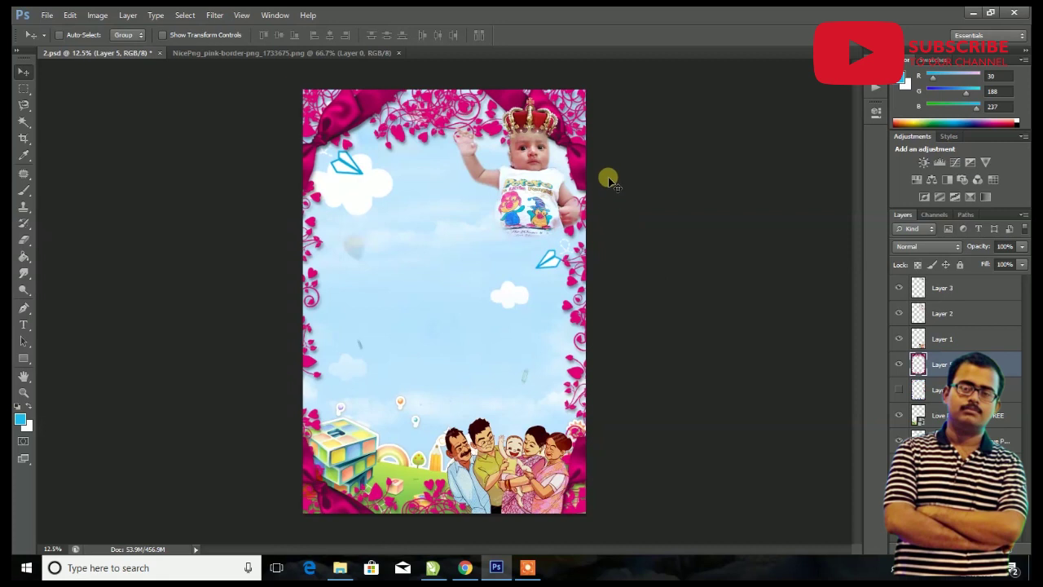
pyautogui.moveTo(569, 137); pyautogui.dragTo(571, 148)
pyautogui.hotkey('ctrl', 't')
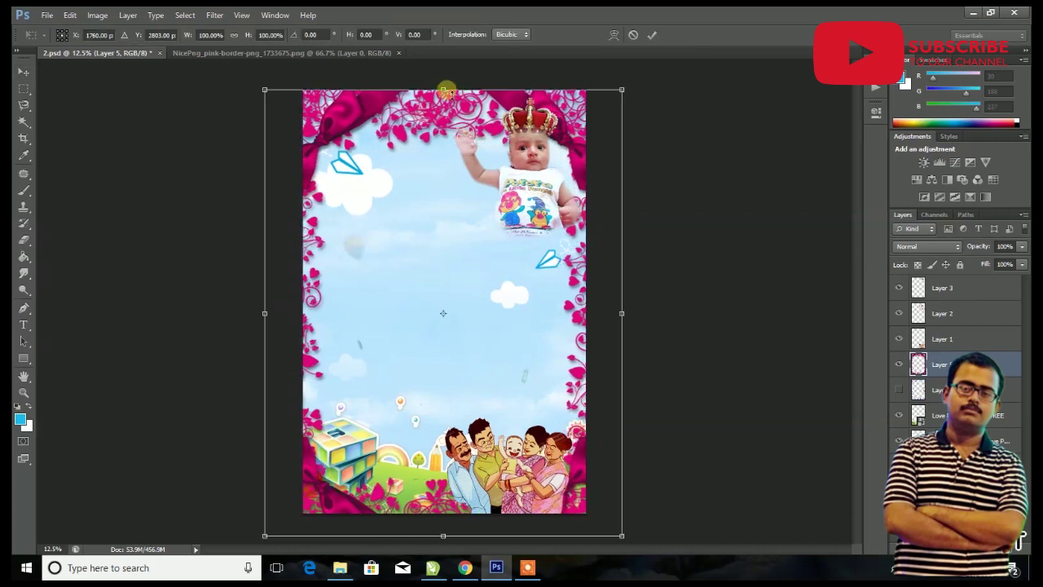
pyautogui.moveTo(443, 89); pyautogui.dragTo(444, 60)
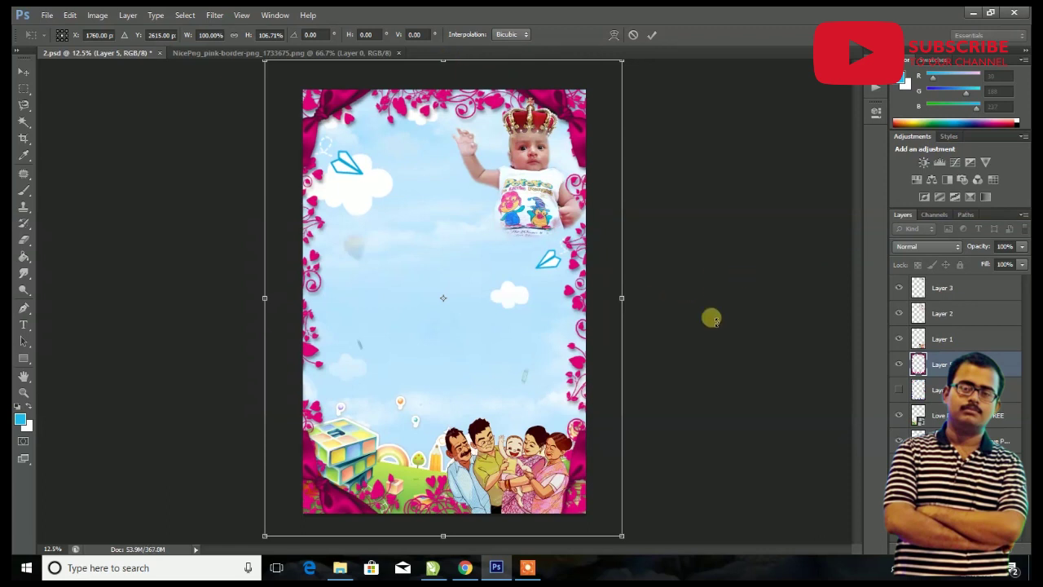
pyautogui.moveTo(443, 535); pyautogui.dragTo(443, 541)
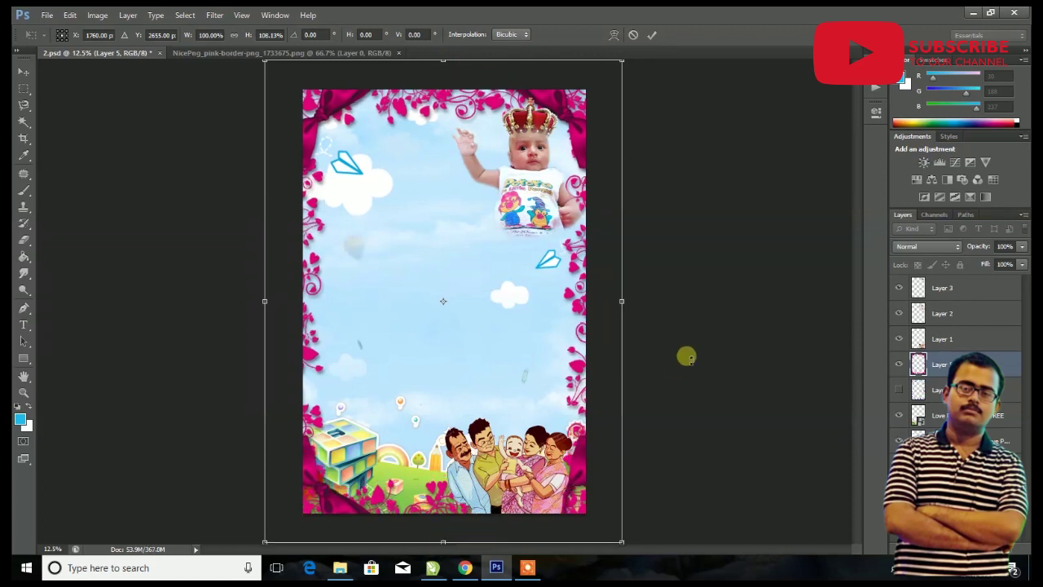
pyautogui.press('Return')
pyautogui.hotkey('ctrl', '+')
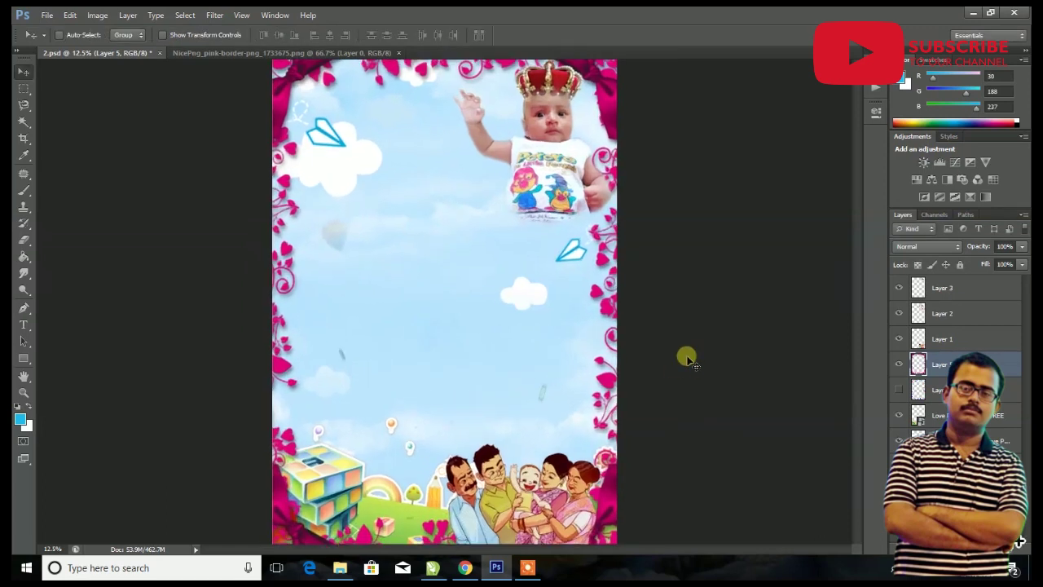
pyautogui.hotkey('ctrl', '-')
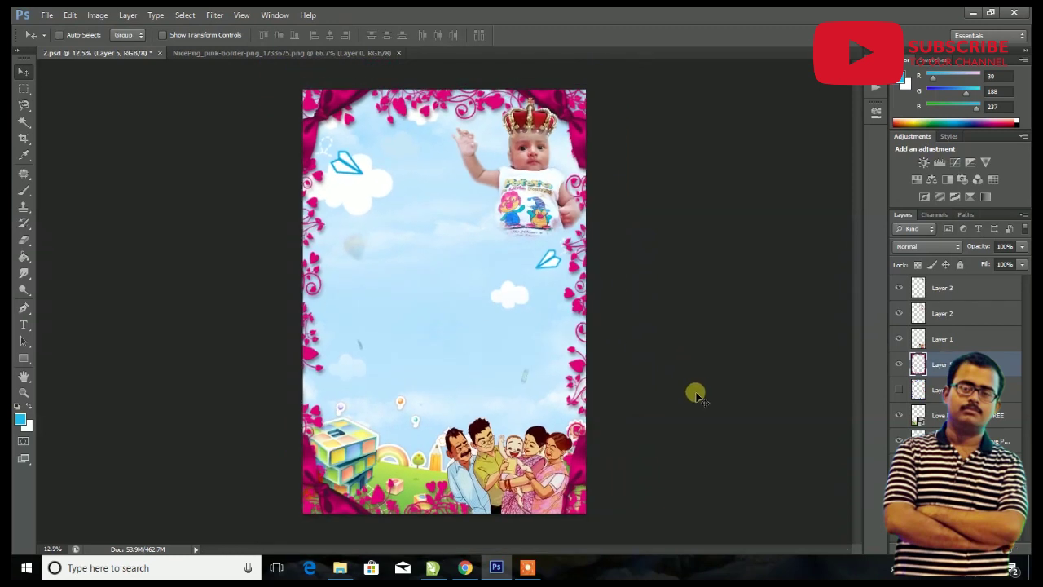
pyautogui.rightClick(539, 197)
pyautogui.click(607, 206)
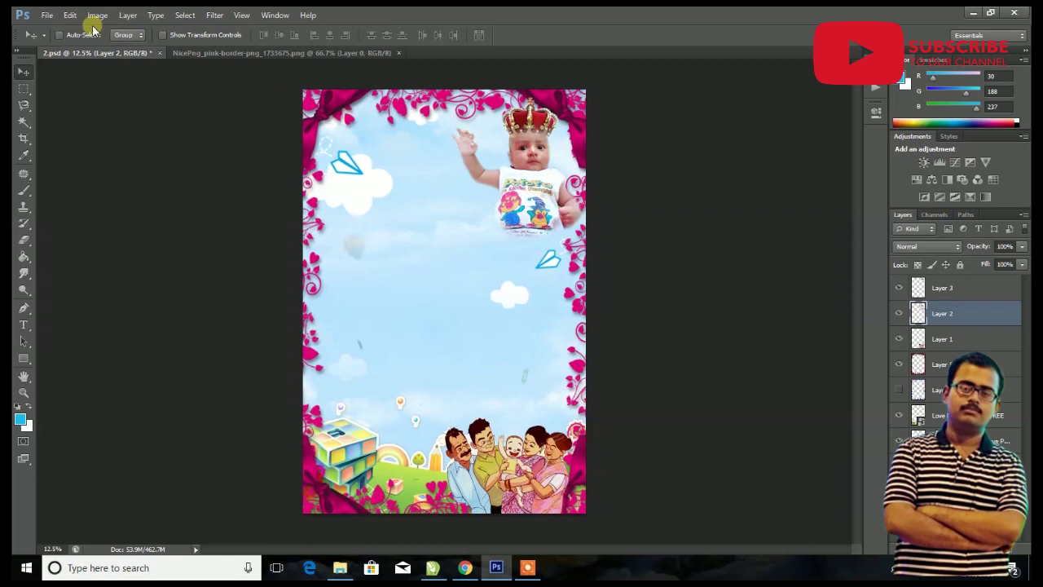
# Step: Brighten the baby photo's midtones slightly with a Curves adjustment
pyautogui.click(96, 15)
pyautogui.click(256, 71)
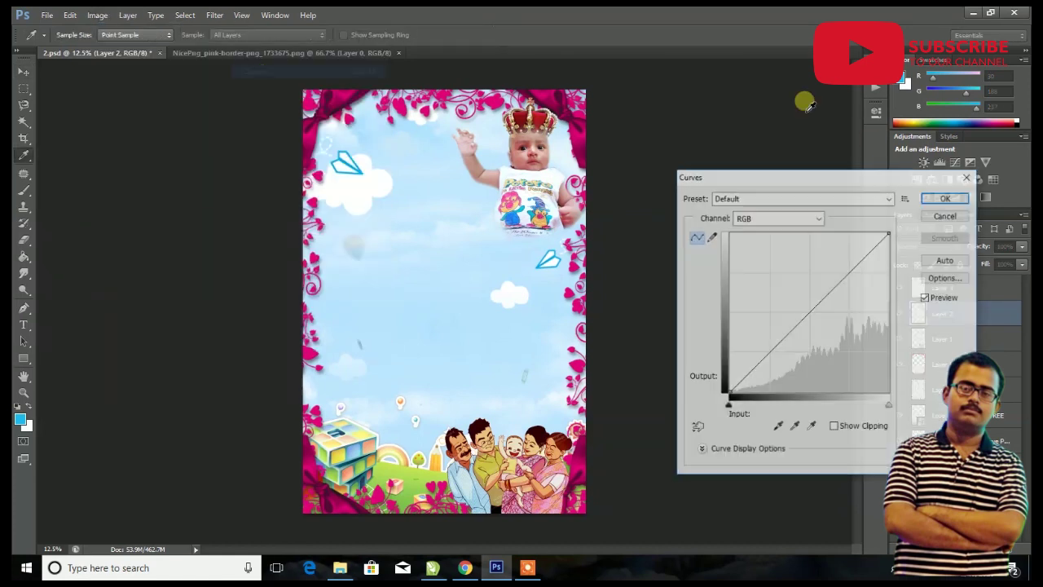
pyautogui.moveTo(819, 319); pyautogui.dragTo(812, 314)
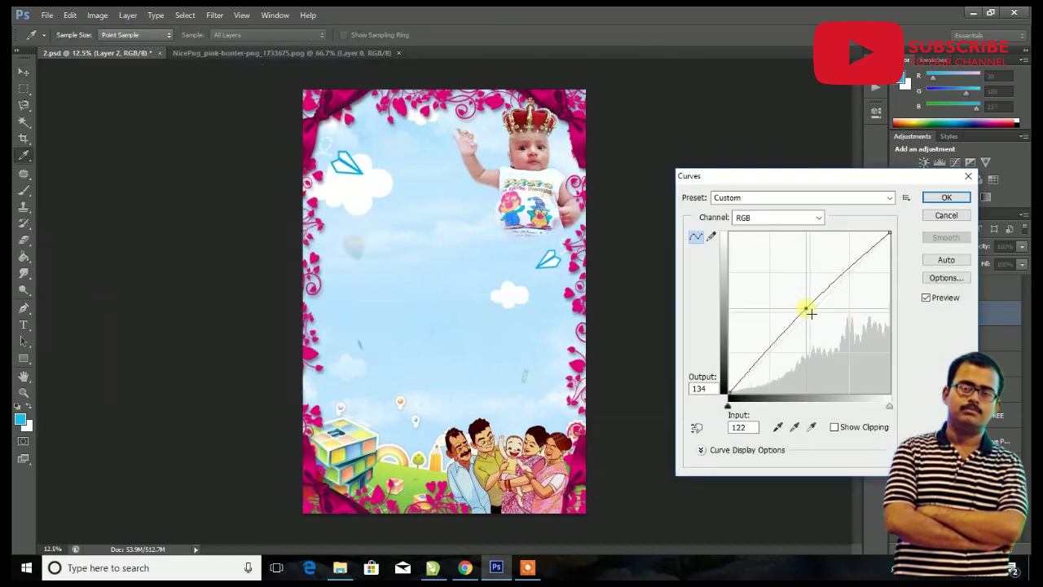
pyautogui.click(945, 197)
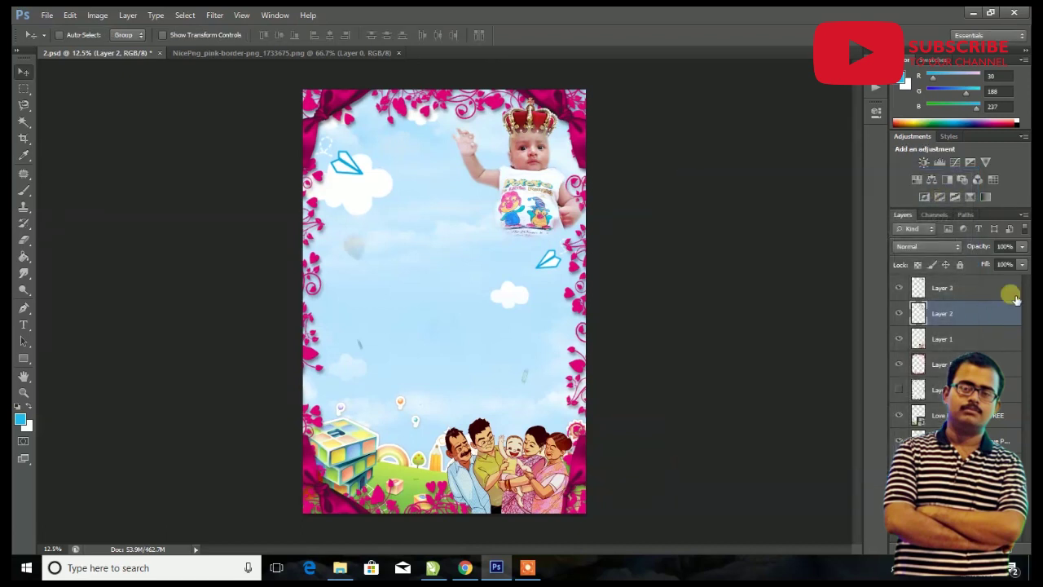
# Step: Give the baby photo a 75% Multiply drop shadow at −73°, 45 px distance
pyautogui.rightClick(980, 314)
pyautogui.click(1004, 323)
pyautogui.doubleClick(1003, 320)
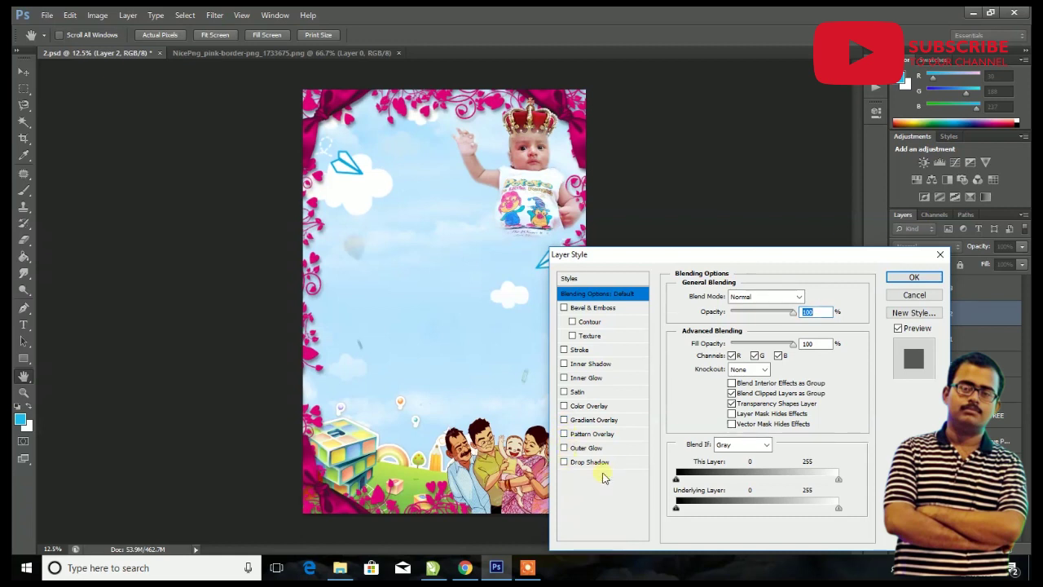
pyautogui.click(572, 463)
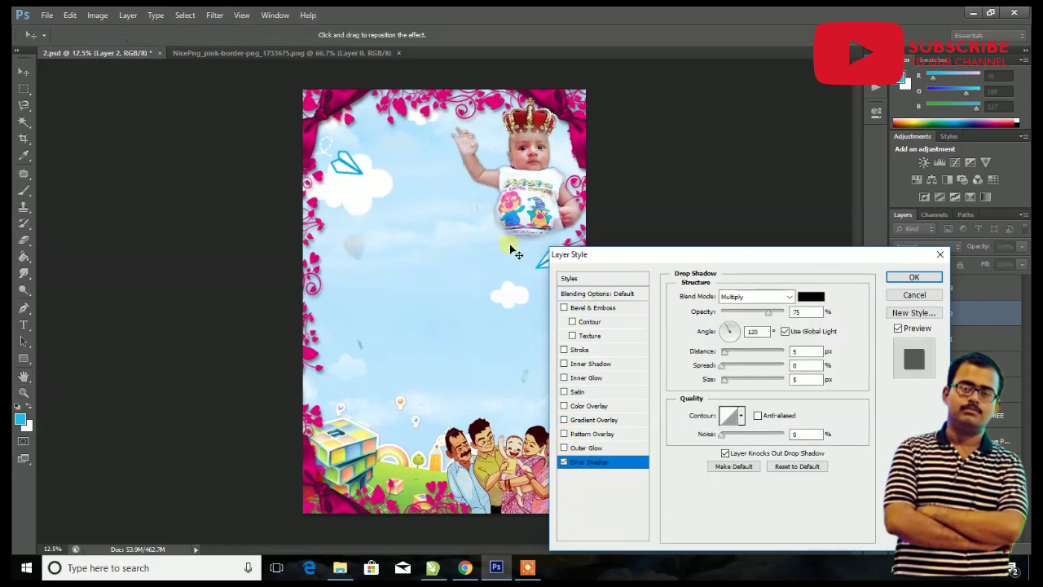
pyautogui.moveTo(523, 239); pyautogui.dragTo(513, 243)
pyautogui.moveTo(522, 233); pyautogui.dragTo(523, 235)
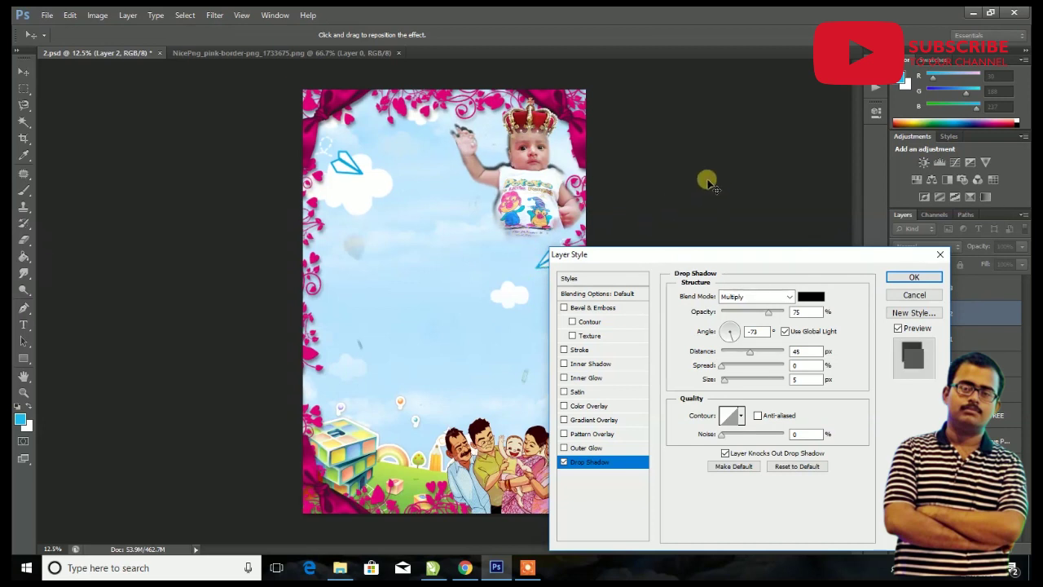
pyautogui.click(914, 276)
# Step: Nudge the baby photo down and left, then hide the crown layer
pyautogui.moveTo(531, 153); pyautogui.dragTo(535, 153)
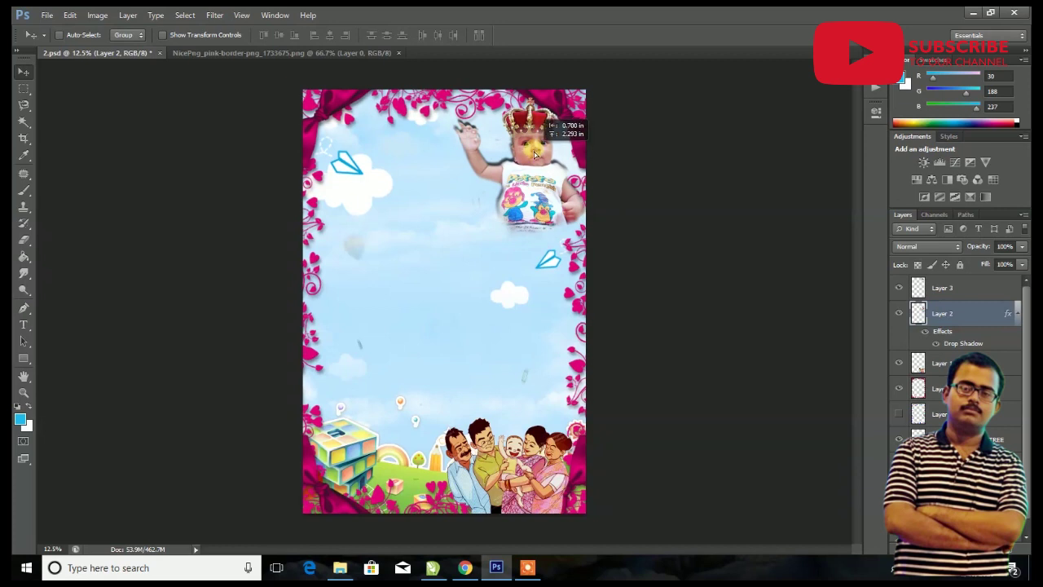
pyautogui.moveTo(536, 152); pyautogui.dragTo(532, 159)
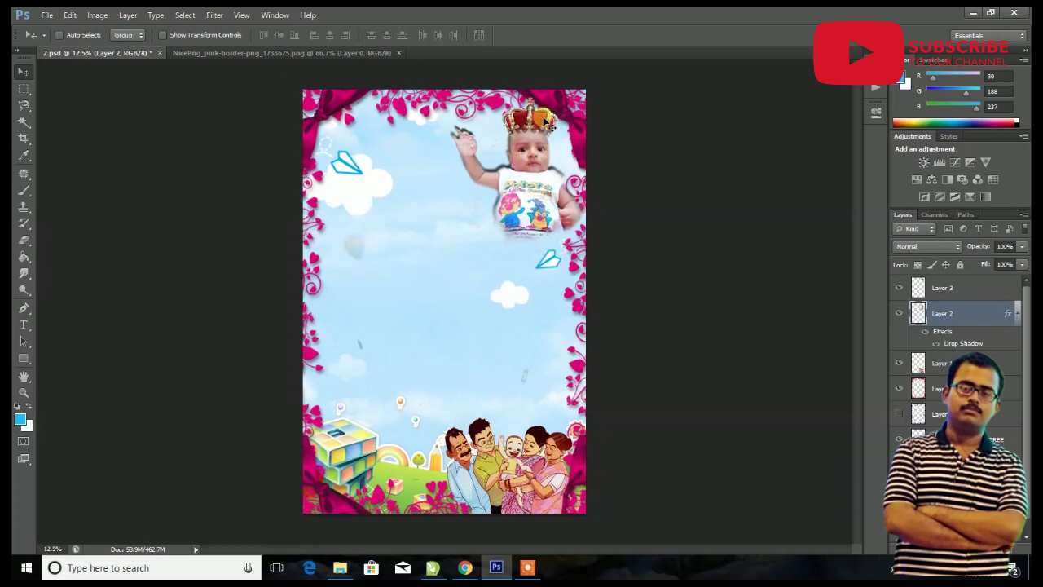
pyautogui.rightClick(550, 123)
pyautogui.click(570, 123)
pyautogui.click(899, 289)
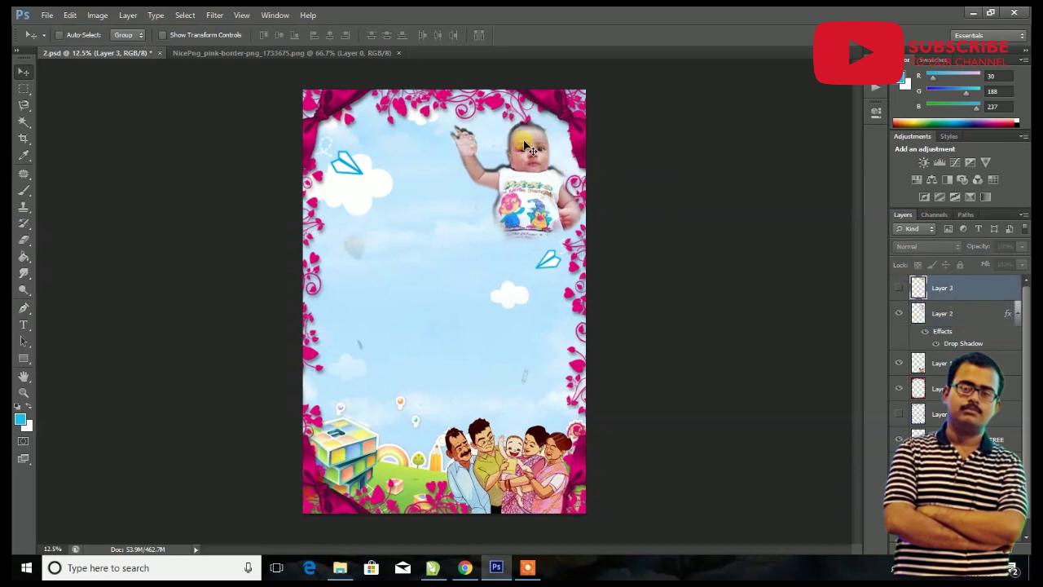
# Step: Raise the baby photo slightly and rotate it about 2 degrees
pyautogui.rightClick(531, 151)
pyautogui.click(587, 150)
pyautogui.moveTo(531, 153); pyautogui.dragTo(527, 143)
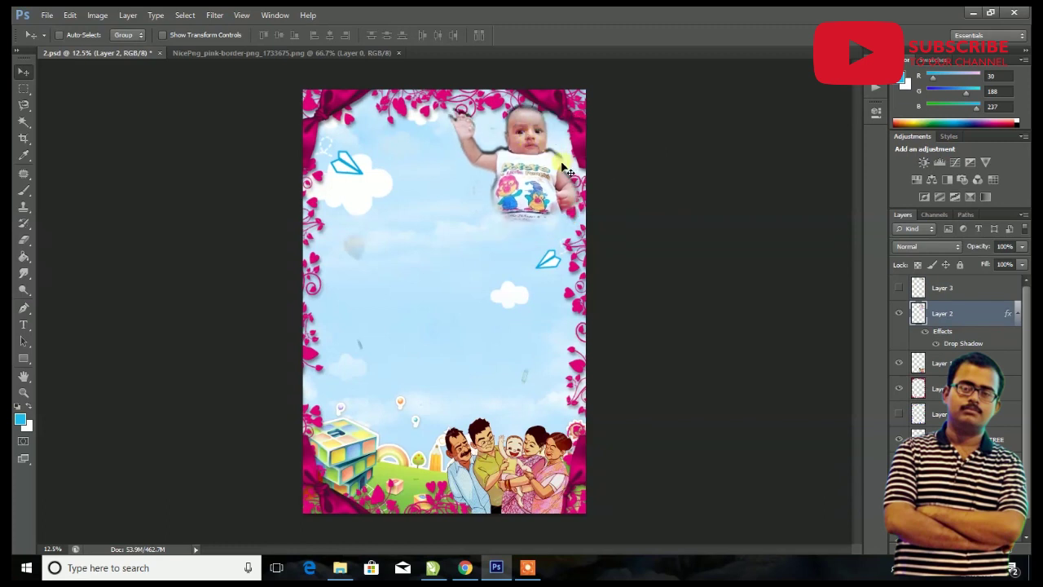
pyautogui.hotkey('ctrl', 't')
pyautogui.moveTo(608, 235); pyautogui.dragTo(606, 247)
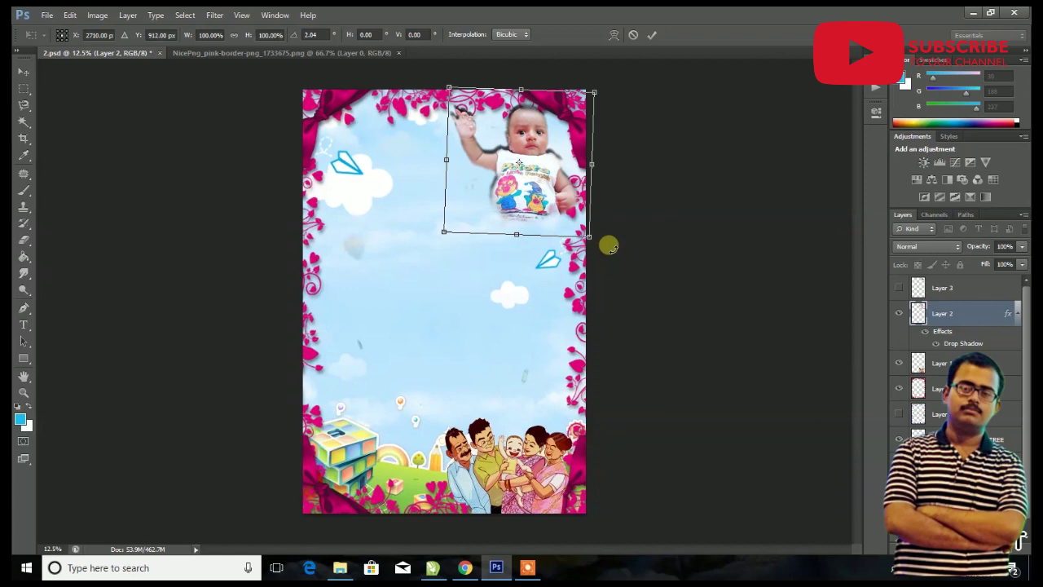
pyautogui.press('Return')
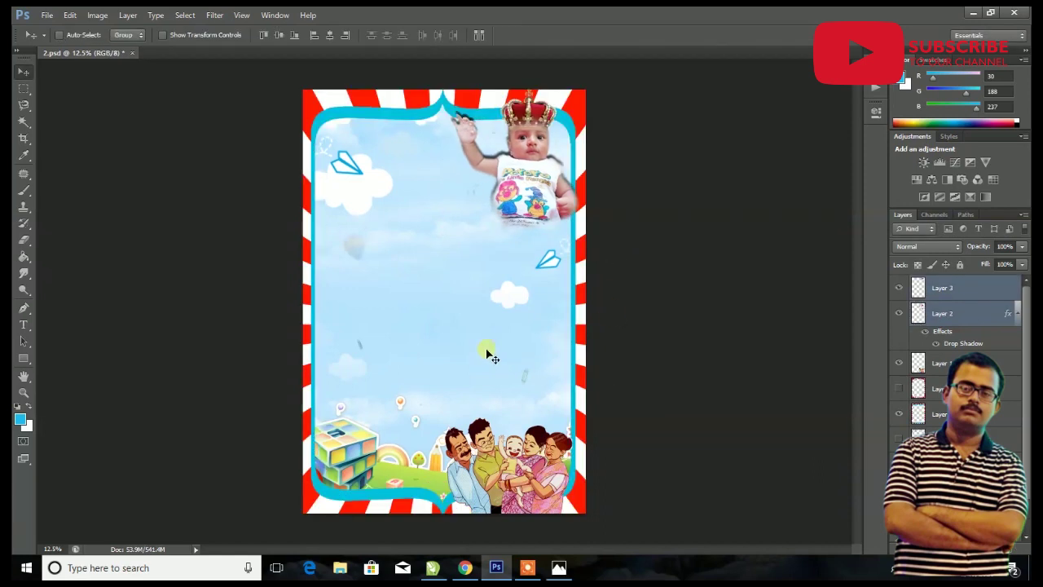
pyautogui.click(47, 14)
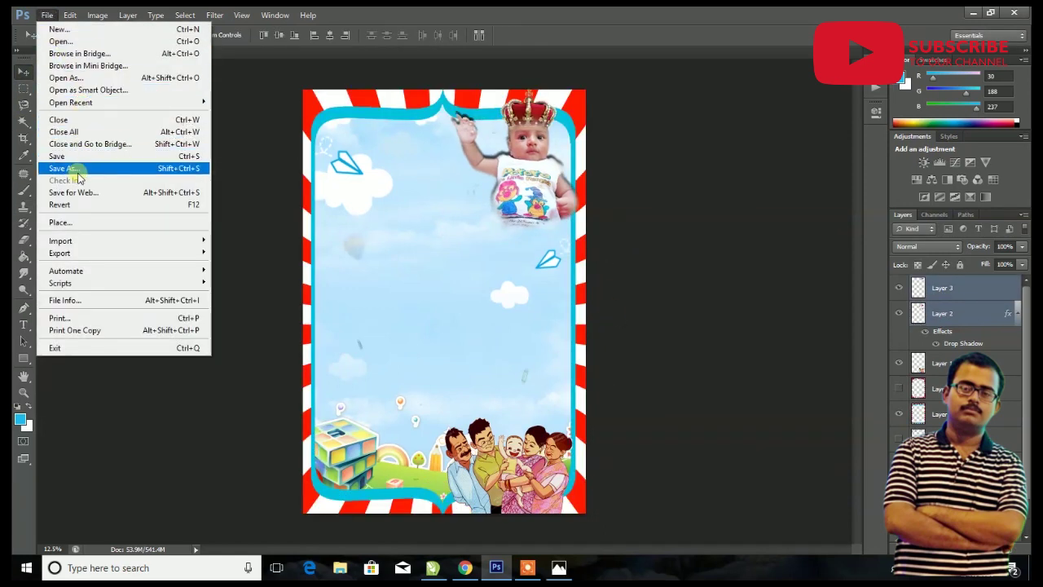
# Step: Abandon a Save As in Targa format and bring up the Open dialog instead
pyautogui.click(70, 170)
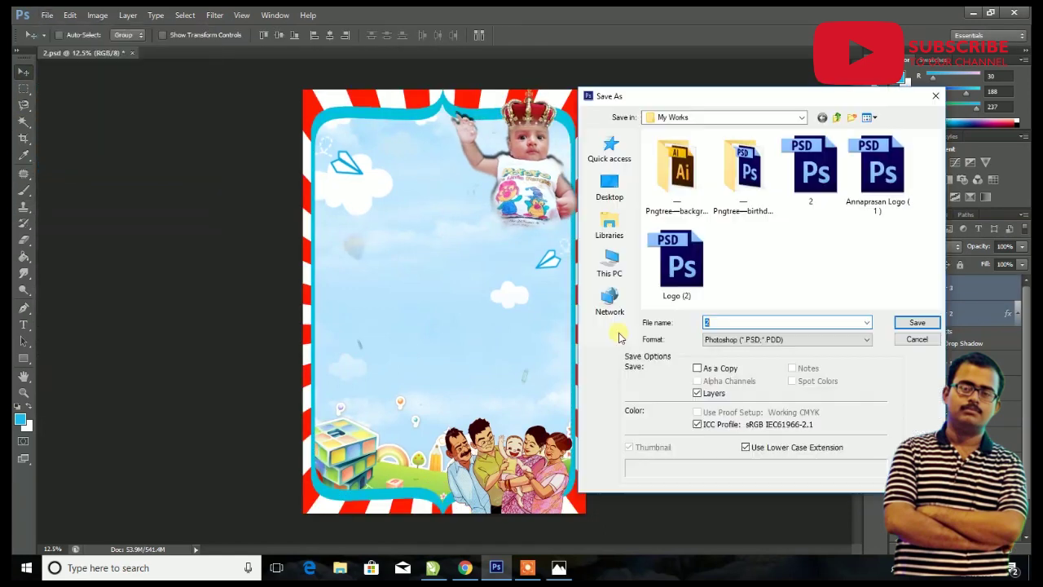
pyautogui.click(759, 340)
pyautogui.press('t')
pyautogui.press('Return')
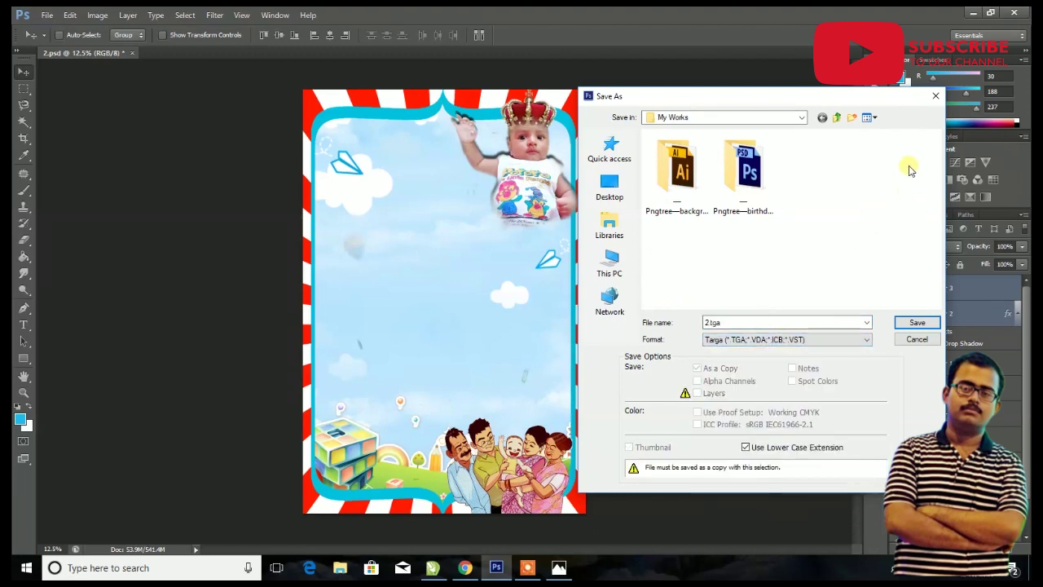
pyautogui.click(936, 96)
pyautogui.hotkey('ctrl', 'o')
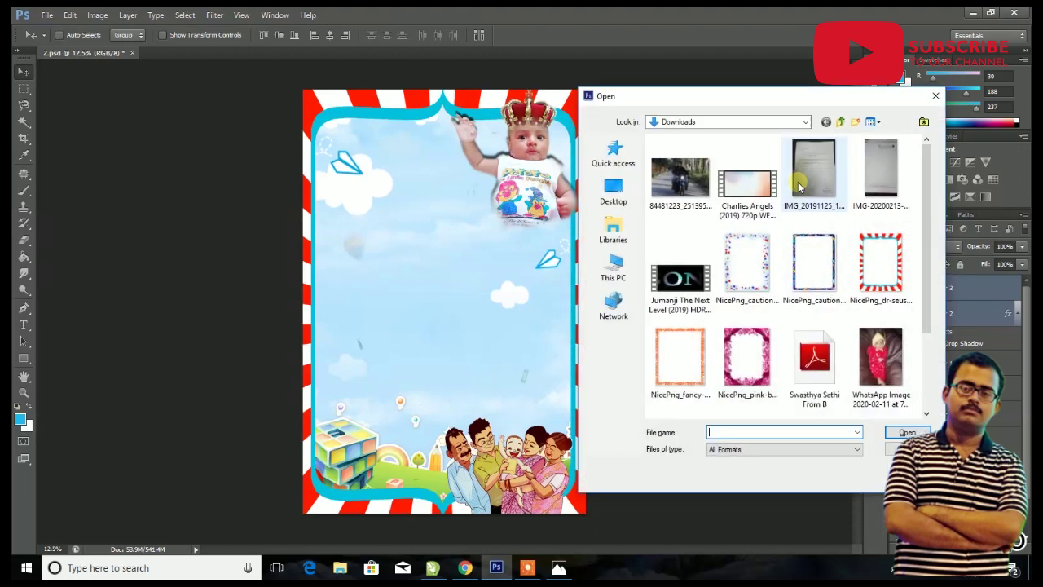
# Step: Open Logo (2).psd from the Desktop's My Works folder
pyautogui.click(828, 122)
pyautogui.doubleClick(725, 201)
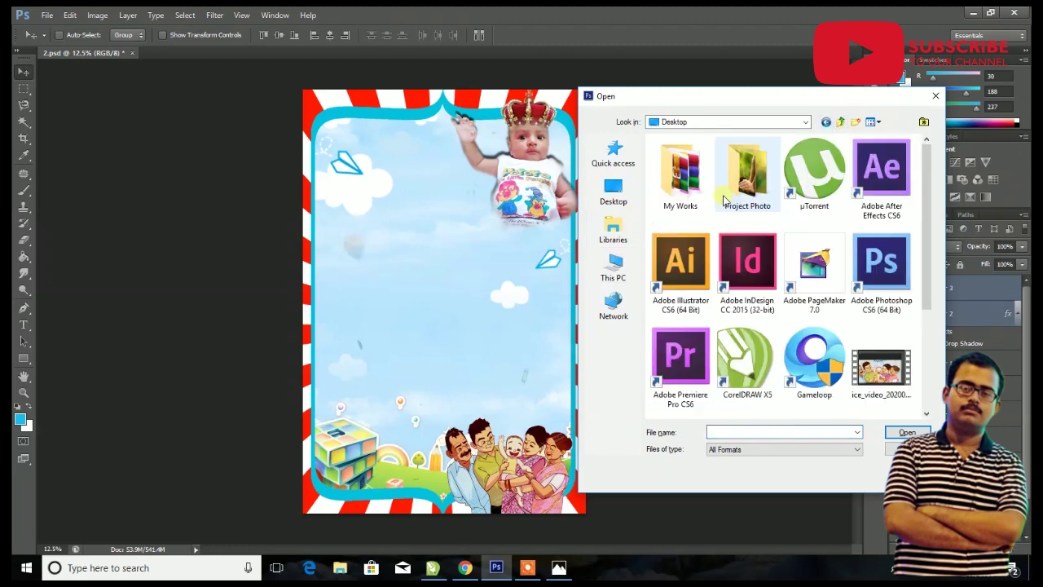
pyautogui.doubleClick(680, 169)
pyautogui.scroll(-3, 773, 287)
pyautogui.scroll(-2, 772, 287)
pyautogui.click(813, 252)
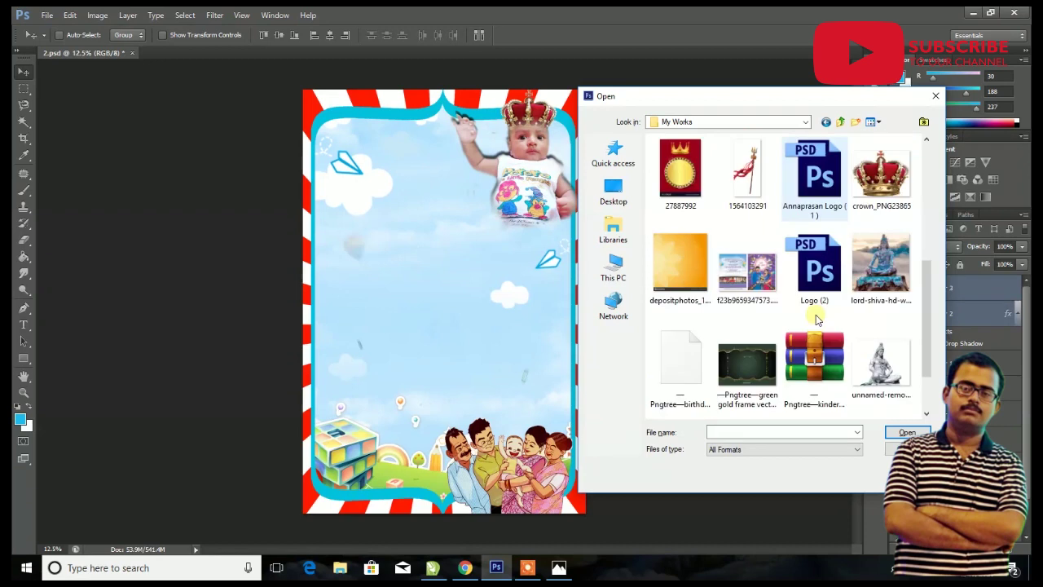
pyautogui.doubleClick(812, 252)
# Step: Place the child-with-rice-plate figure mid-card, enlarge it, and set its opacity to 55%
pyautogui.moveTo(460, 278); pyautogui.dragTo(190, 55)
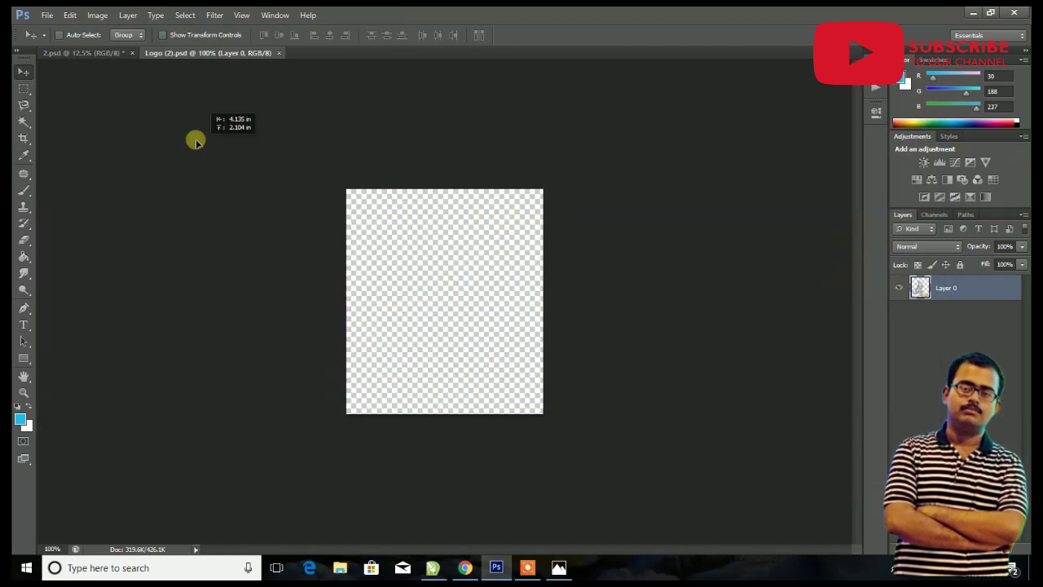
pyautogui.moveTo(190, 55)
pyautogui.mouseDown()
pyautogui.moveTo(408, 254)
pyautogui.moveTo(549, 403)
pyautogui.mouseUp()
pyautogui.hotkey('ctrl', 't')
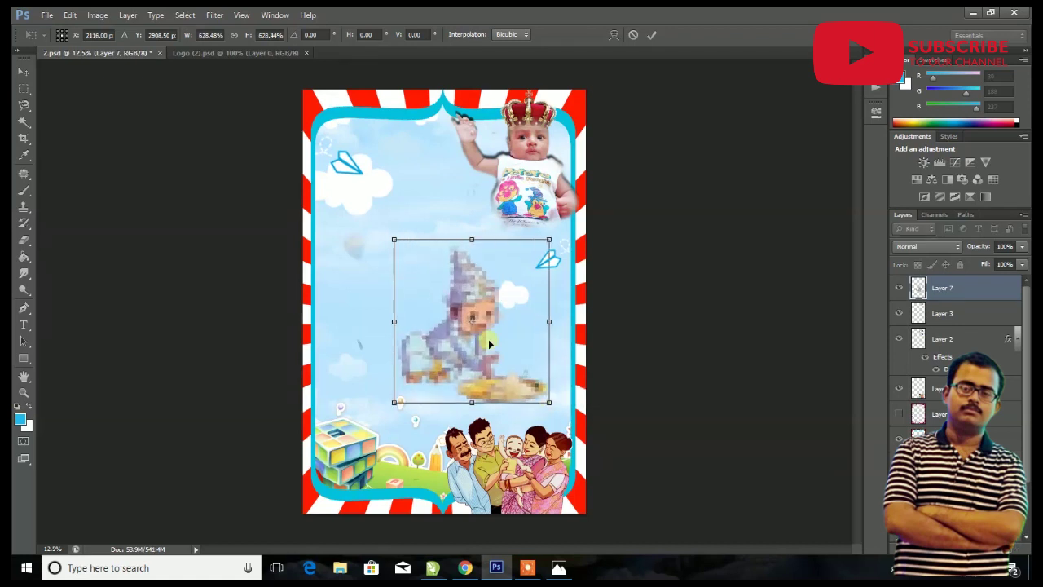
pyautogui.press('Return')
pyautogui.moveTo(471, 335)
pyautogui.mouseDown()
pyautogui.moveTo(440, 305)
pyautogui.moveTo(413, 249)
pyautogui.moveTo(447, 306)
pyautogui.mouseUp()
pyautogui.hotkey('ctrl', 't')
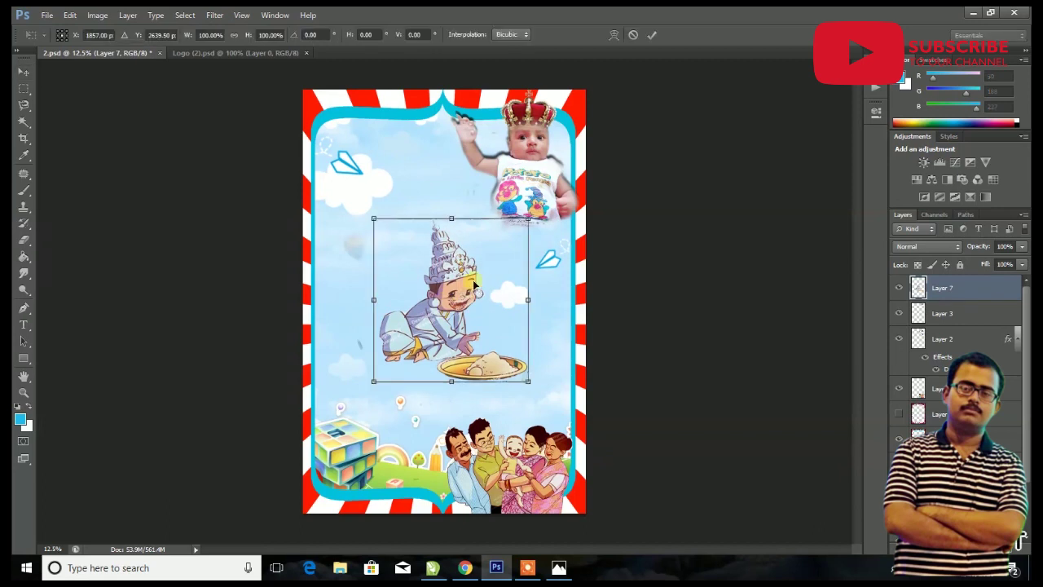
pyautogui.moveTo(528, 220); pyautogui.dragTo(558, 189)
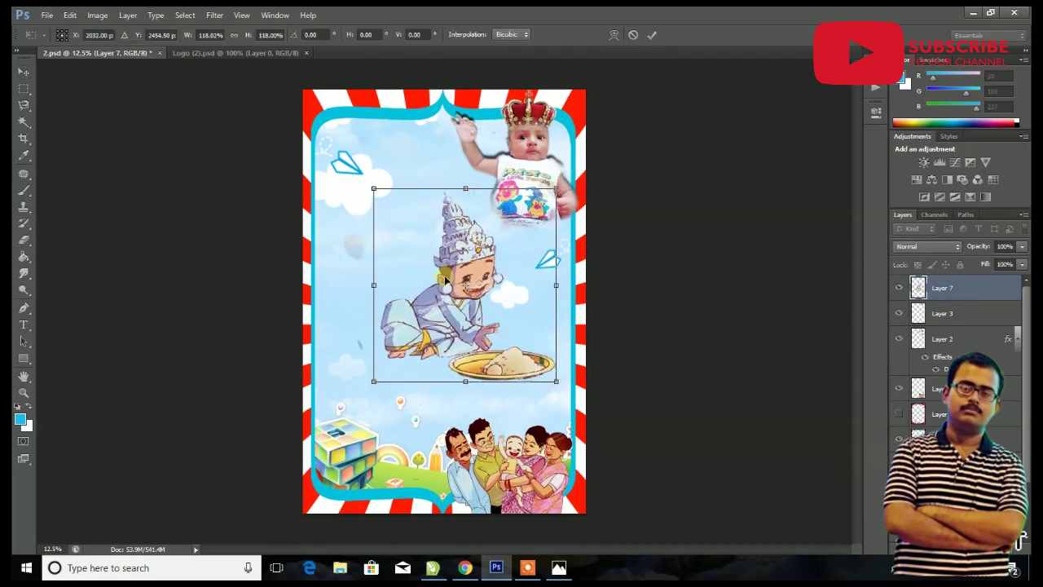
pyautogui.press('Return')
pyautogui.moveTo(466, 302); pyautogui.dragTo(452, 308)
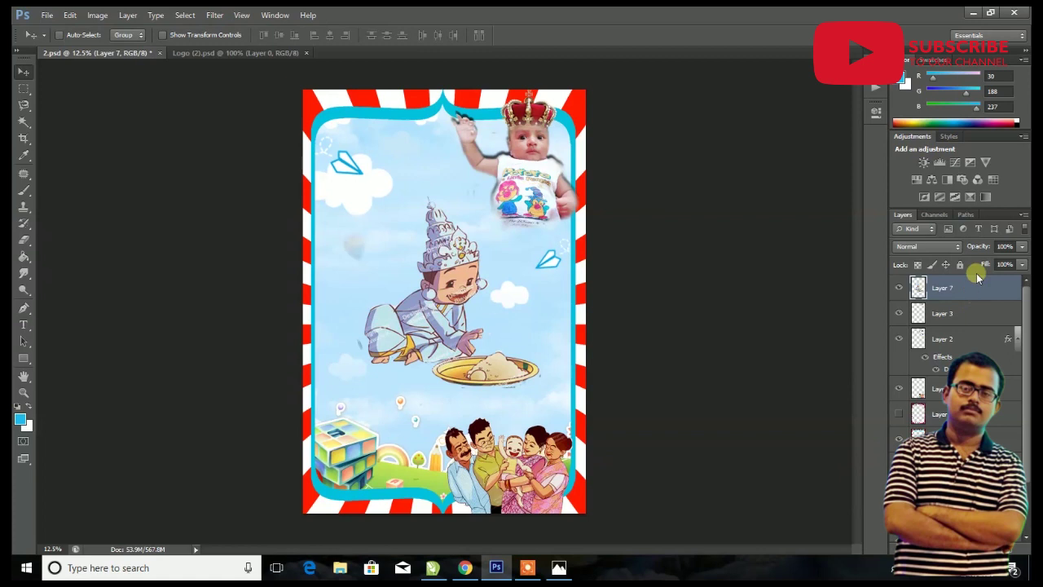
pyautogui.click(1020, 247)
pyautogui.moveTo(1005, 263); pyautogui.dragTo(993, 265)
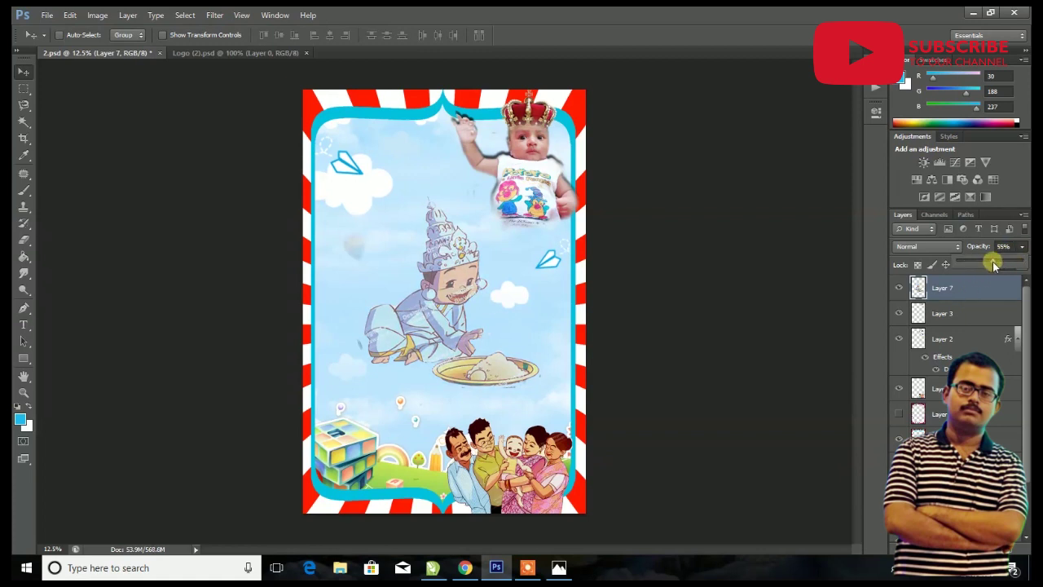
# Step: Fade the cartoon child layer to 37% opacity and 64% fill
pyautogui.click(799, 297)
pyautogui.click(1022, 265)
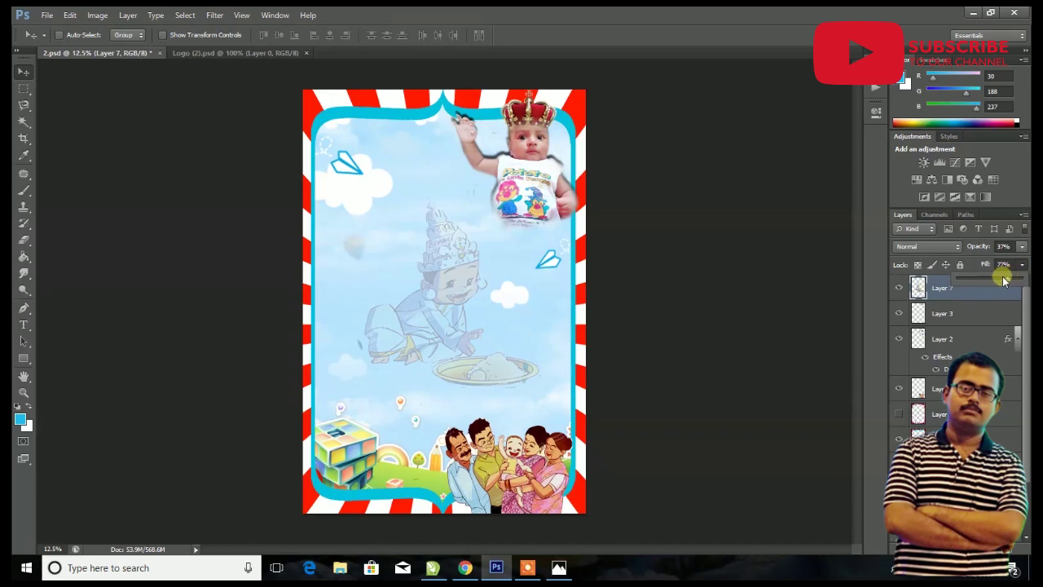
pyautogui.click(772, 310)
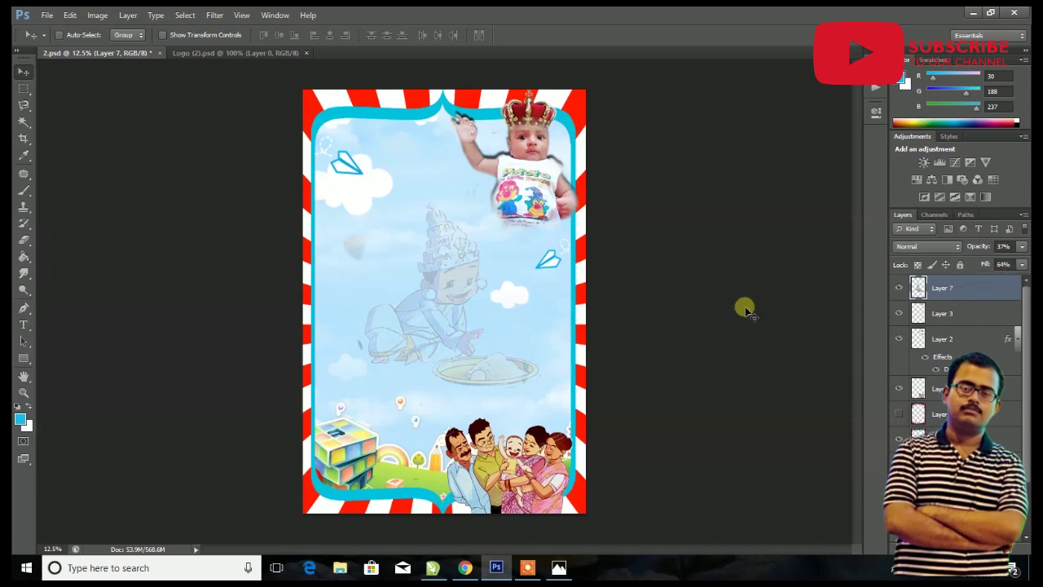
# Step: Save the card as a TIFF named Annaprasan Card (1)
pyautogui.click(49, 15)
pyautogui.click(96, 167)
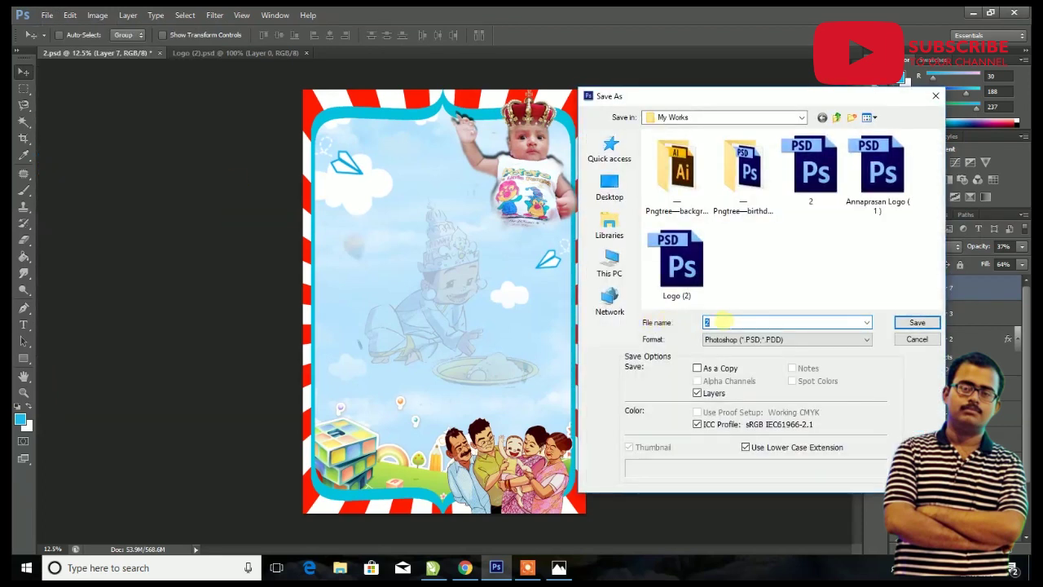
pyautogui.click(740, 339)
pyautogui.click(766, 502)
pyautogui.write('Annaprasan')
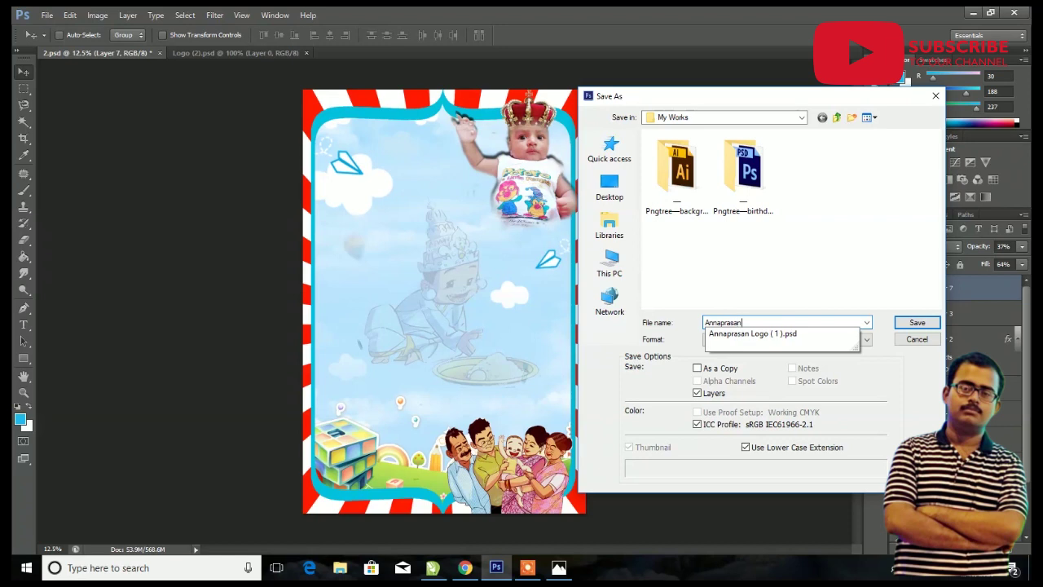
pyautogui.write(' Card (1')
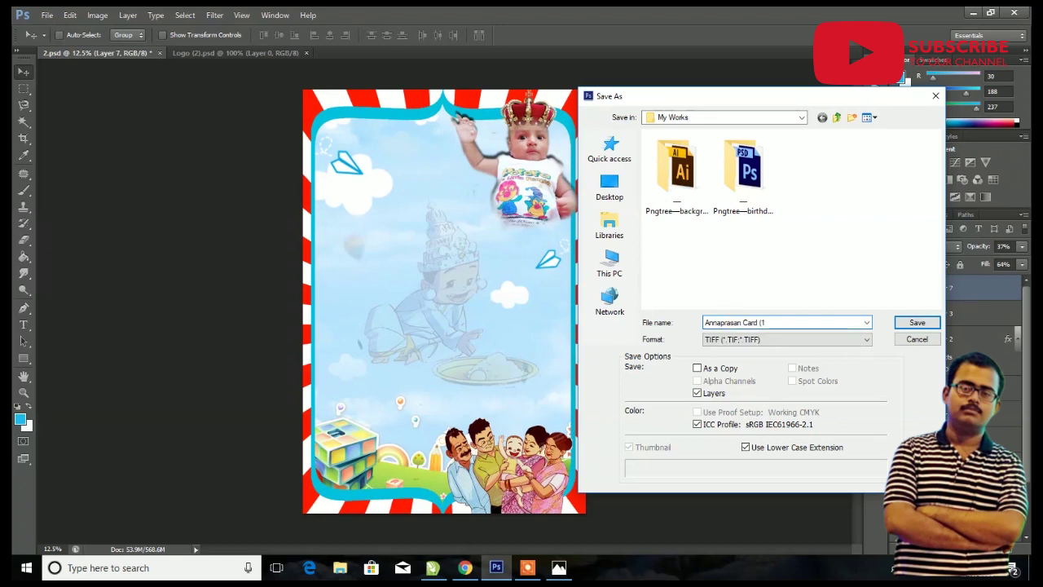
pyautogui.write(')')
pyautogui.press('Return')
pyautogui.press('Return')
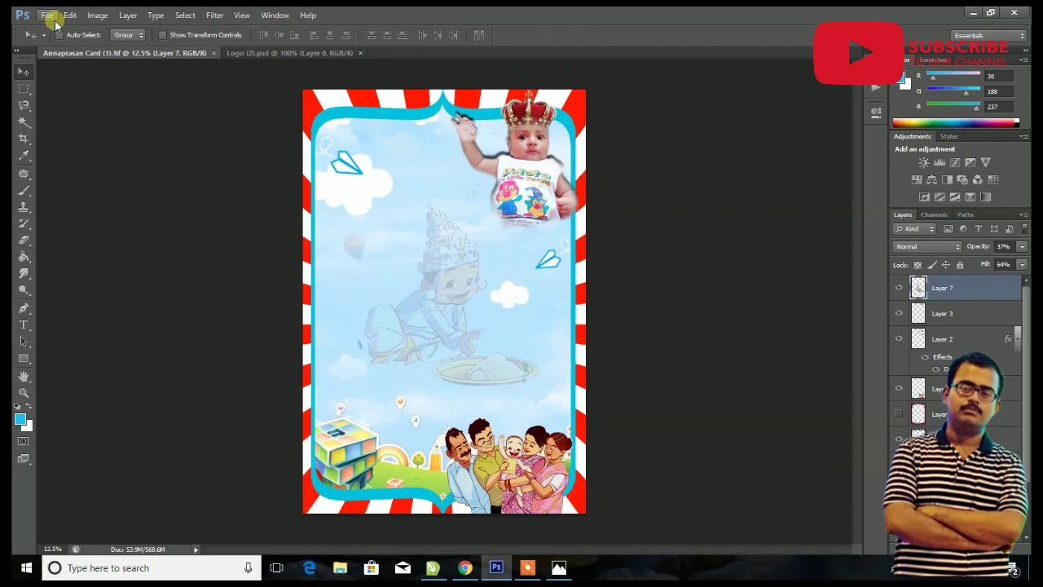
# Step: Open the rainbow background image and unlock its Background as Layer 0
pyautogui.hotkey('ctrl', 'o')
pyautogui.doubleClick(812, 257)
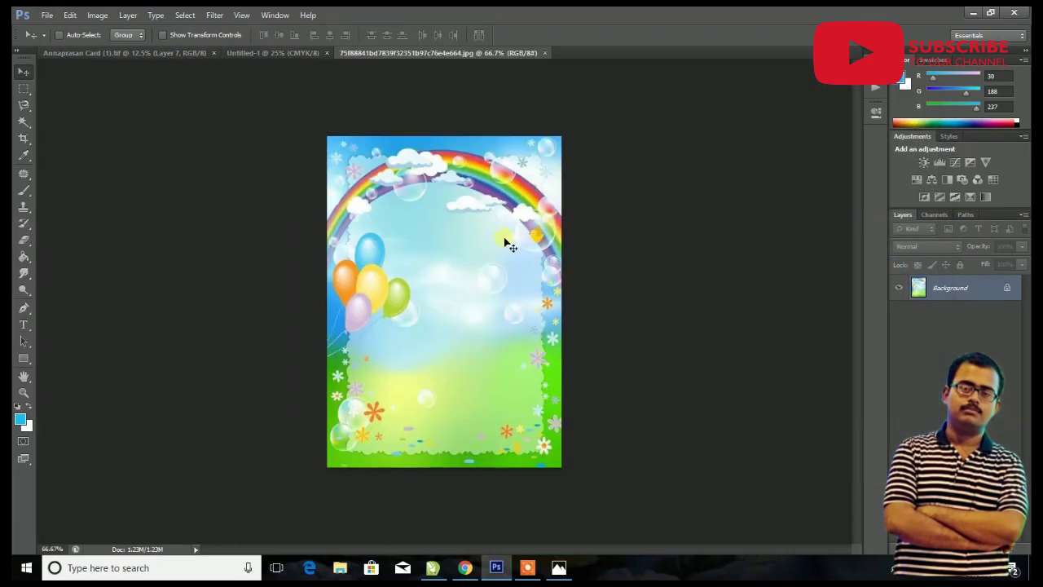
pyautogui.doubleClick(980, 295)
pyautogui.press('Return')
# Step: Try an Exposure adjustment on the rainbow image, then discard it
pyautogui.click(97, 15)
pyautogui.click(122, 66)
pyautogui.click(98, 15)
pyautogui.click(285, 84)
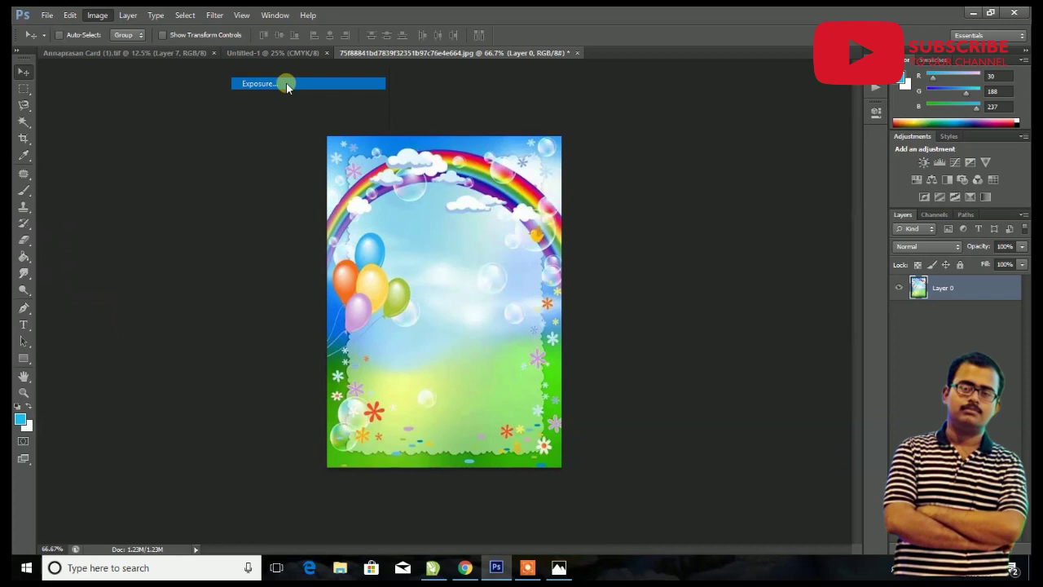
pyautogui.moveTo(857, 283); pyautogui.dragTo(854, 283)
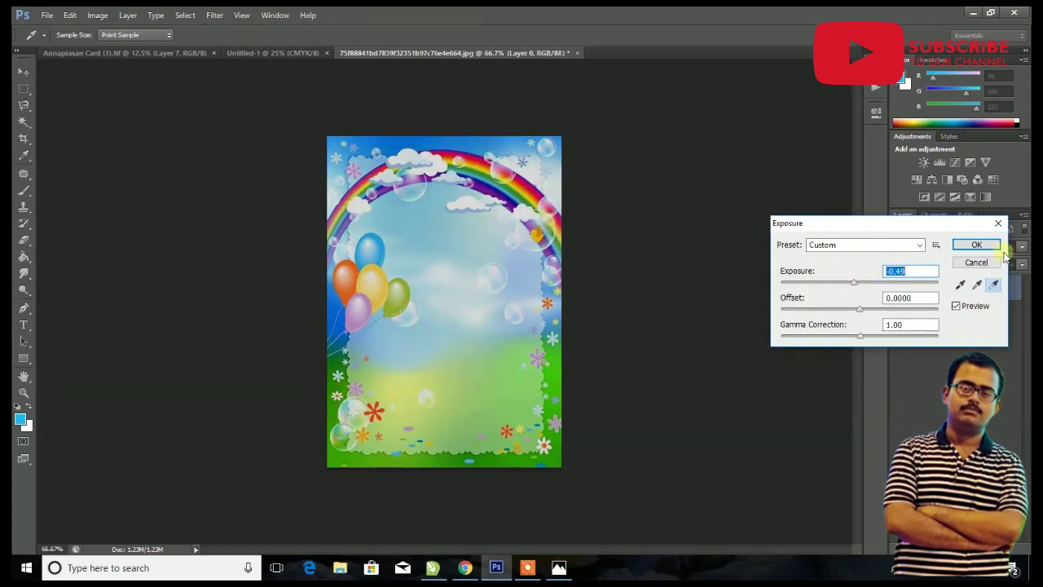
pyautogui.click(961, 261)
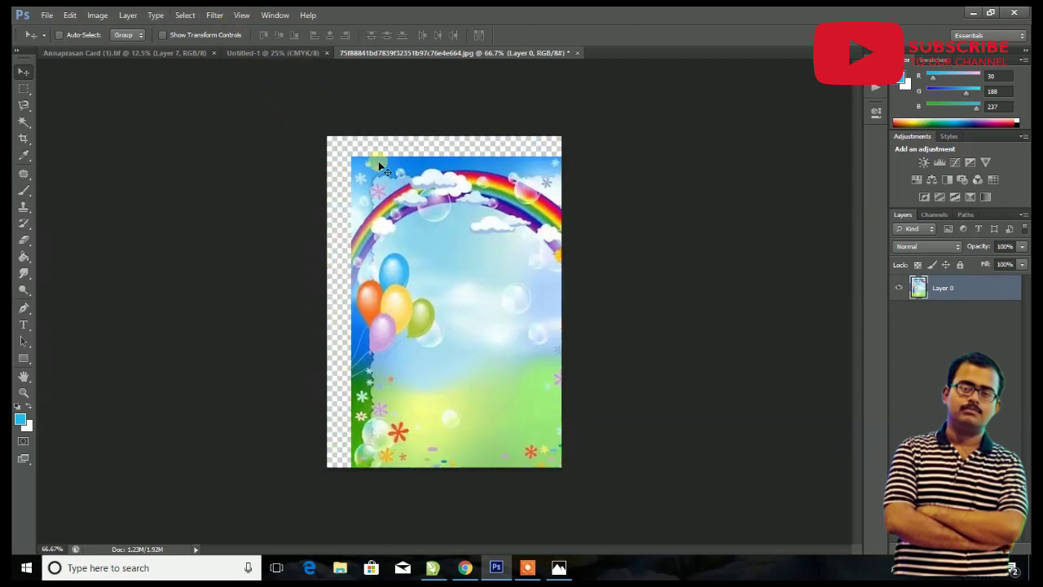
# Step: Set the image resolution to 300 pixels/inch and copy it into Untitled-1
pyautogui.moveTo(354, 144); pyautogui.dragTo(355, 145)
pyautogui.click(98, 15)
pyautogui.click(115, 106)
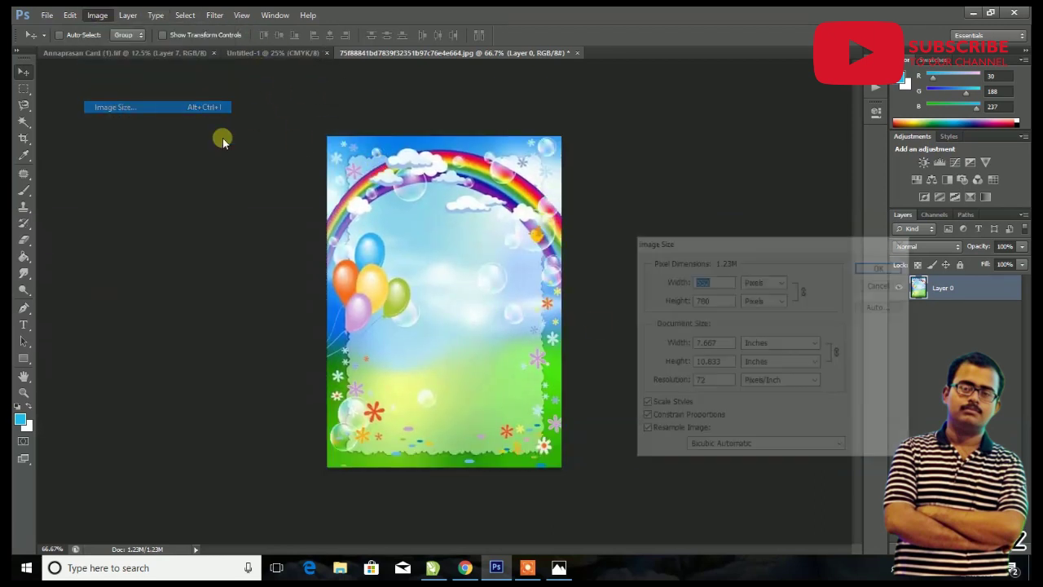
pyautogui.doubleClick(715, 381)
pyautogui.write('300')
pyautogui.press('Return')
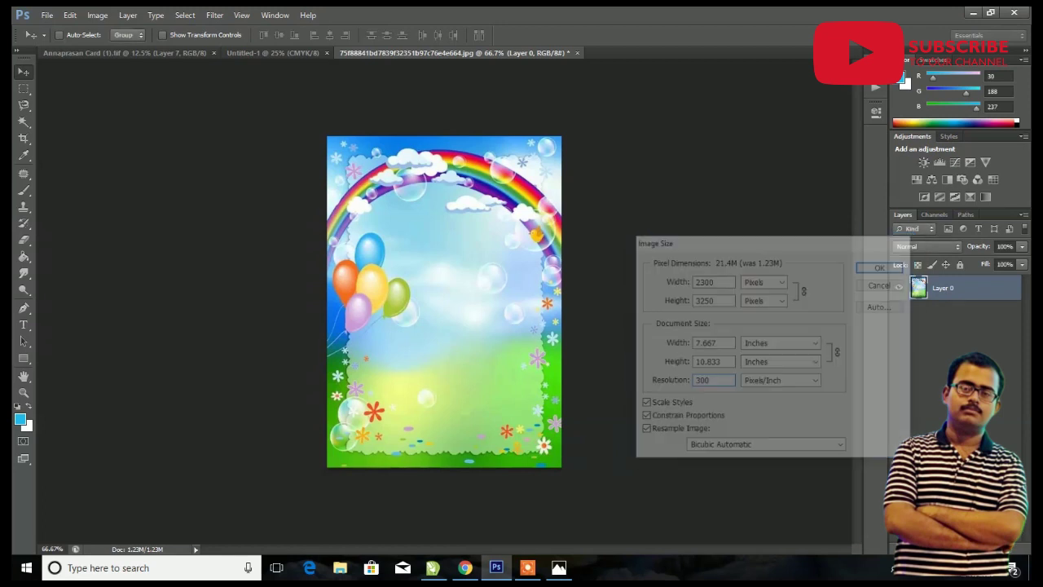
pyautogui.hotkey('ctrl', '0')
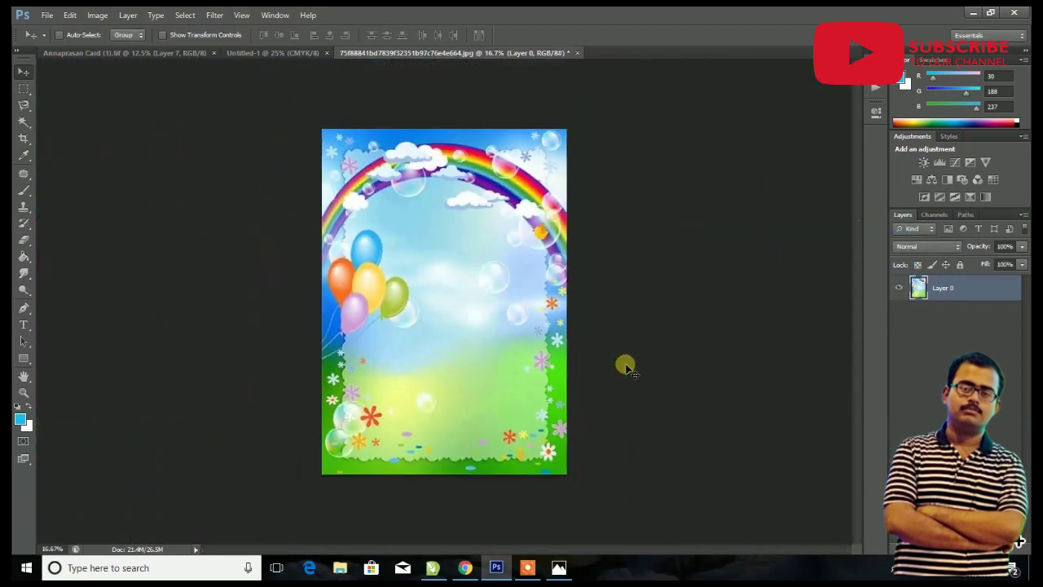
pyautogui.moveTo(455, 210); pyautogui.dragTo(407, 201)
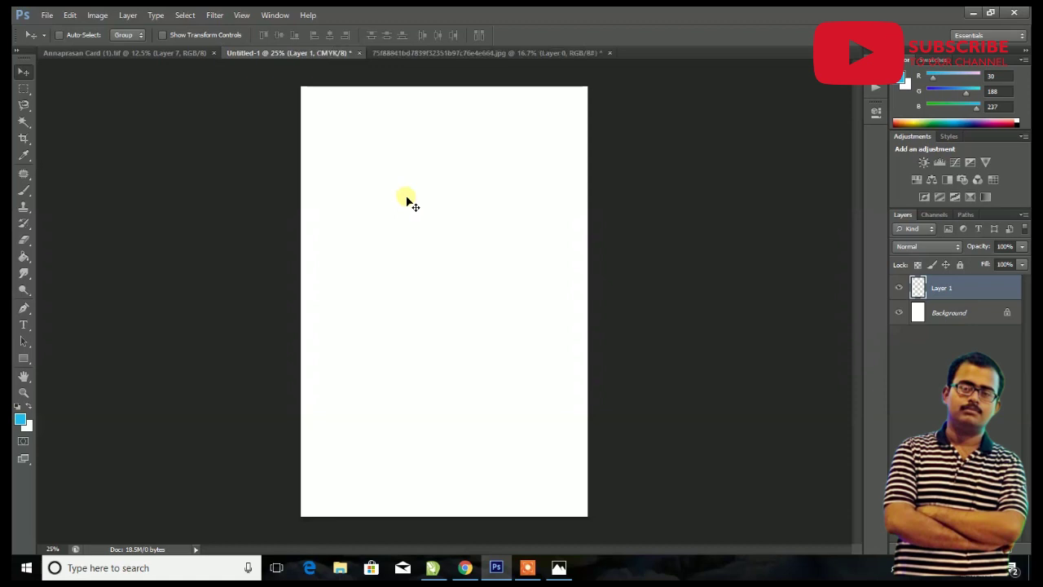
# Step: Scale the pasted rainbow background down to fit the Untitled-1 page
pyautogui.hotkey('ctrl', '-')
pyautogui.hotkey('ctrl', '-')
pyautogui.hotkey('ctrl', 't')
pyautogui.moveTo(538, 439); pyautogui.dragTo(519, 411)
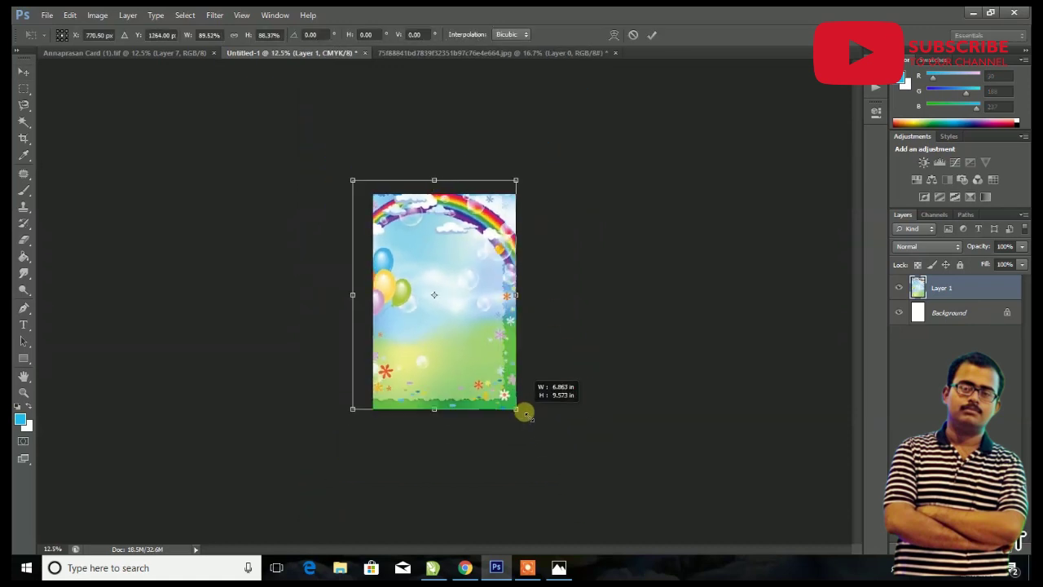
pyautogui.moveTo(352, 181); pyautogui.dragTo(367, 196)
pyautogui.press('Return')
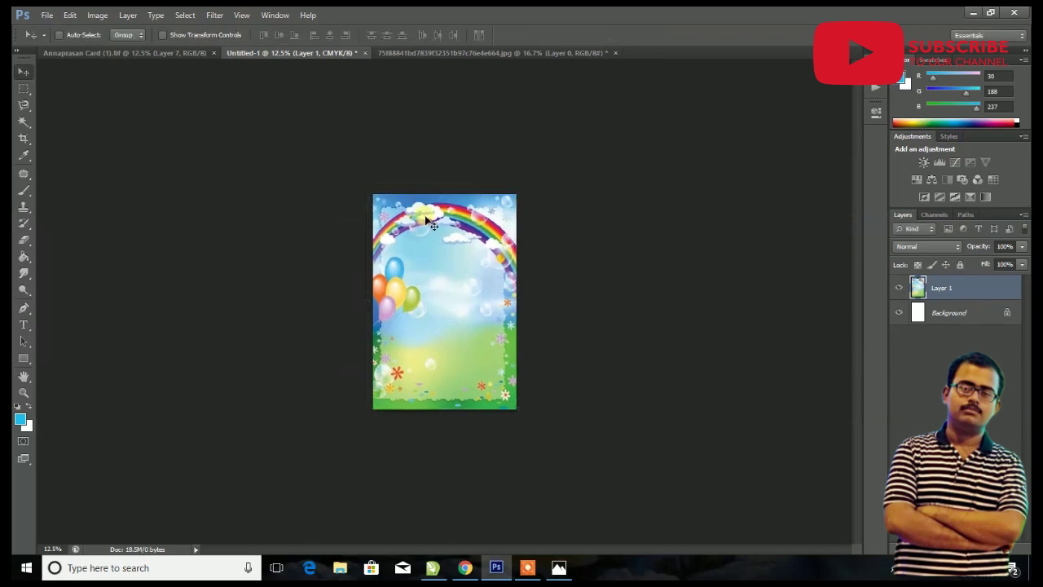
# Step: Darken the rainbow background slightly with a Curves adjustment
pyautogui.hotkey('ctrl', '+')
pyautogui.click(97, 15)
pyautogui.moveTo(114, 74)
pyautogui.click(259, 73)
pyautogui.moveTo(818, 316); pyautogui.dragTo(818, 321)
pyautogui.click(946, 198)
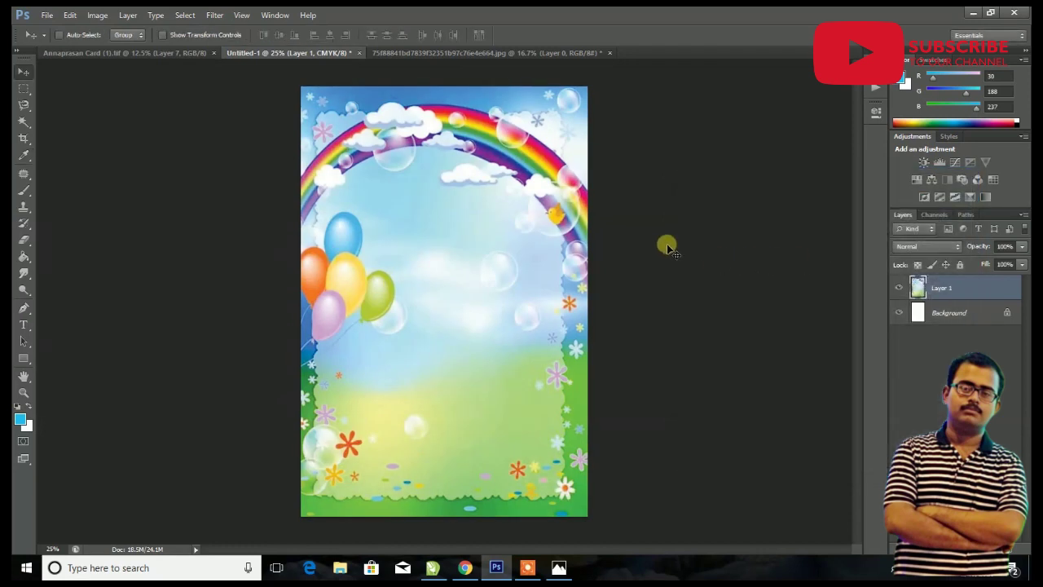
pyautogui.click(174, 55)
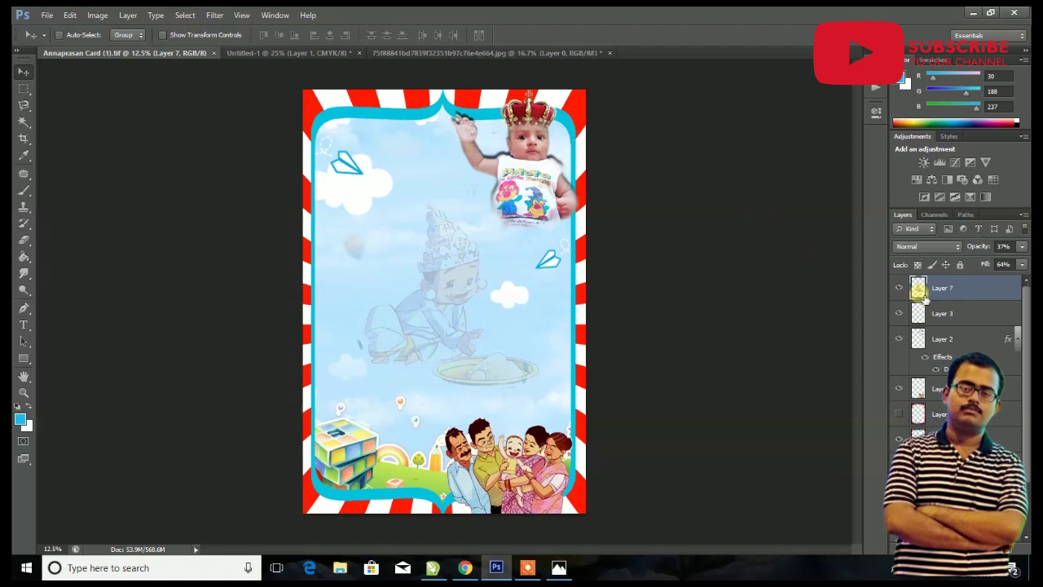
# Step: Copy the crowned baby photo into Untitled-1, shrink it, and place it upper right
pyautogui.click(959, 311)
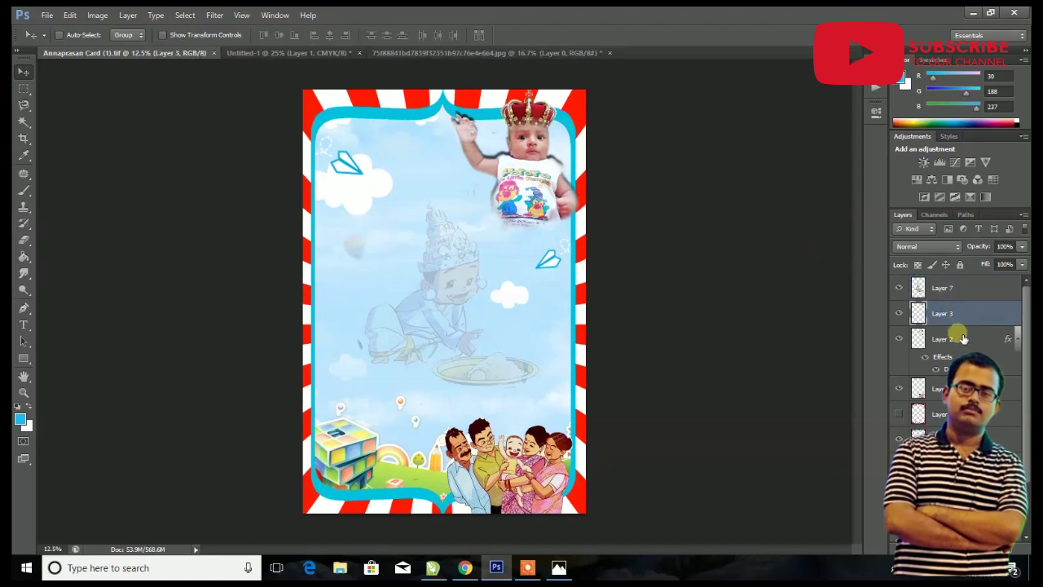
pyautogui.moveTo(528, 126); pyautogui.dragTo(525, 173)
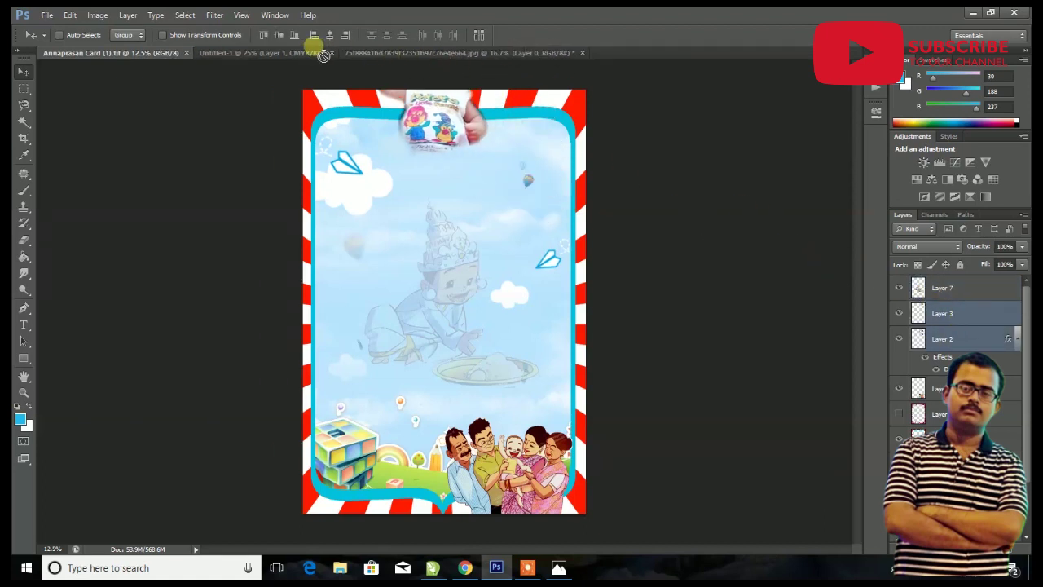
pyautogui.moveTo(525, 173); pyautogui.dragTo(501, 189)
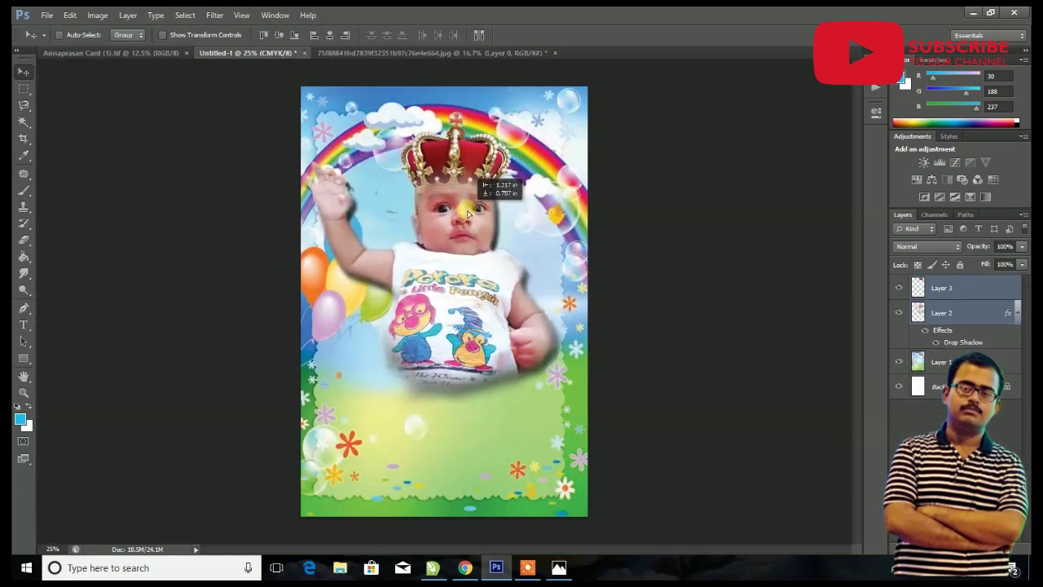
pyautogui.hotkey('ctrl', 't')
pyautogui.moveTo(579, 408)
pyautogui.mouseDown()
pyautogui.moveTo(432, 242)
pyautogui.moveTo(418, 240)
pyautogui.mouseUp()
pyautogui.press('Return')
pyautogui.moveTo(367, 189)
pyautogui.mouseDown()
pyautogui.moveTo(519, 192)
pyautogui.moveTo(526, 180)
pyautogui.mouseUp()
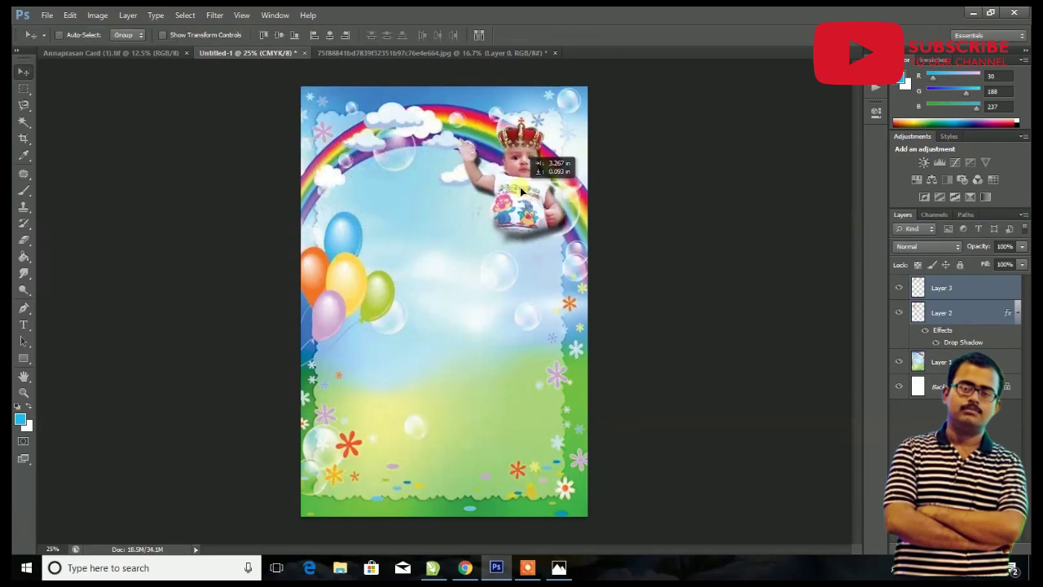
pyautogui.moveTo(525, 180); pyautogui.dragTo(526, 177)
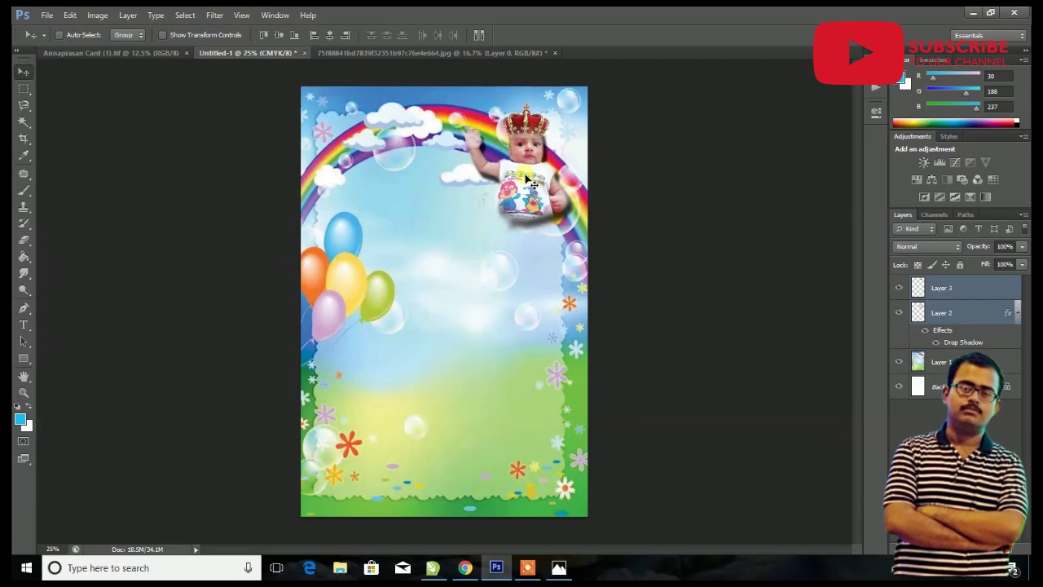
# Step: Pick the family illustration layer in Annaprasan Card and carry it toward Untitled-1
pyautogui.click(130, 52)
pyautogui.rightClick(541, 458)
pyautogui.click(561, 464)
pyautogui.moveTo(560, 465); pyautogui.dragTo(510, 444)
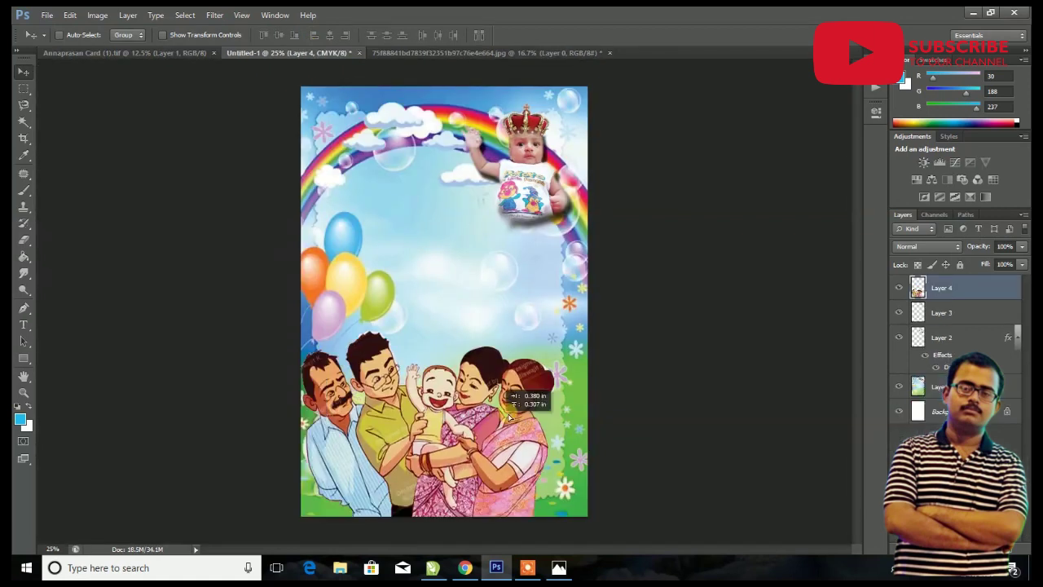
# Step: Shrink the family illustration, move it bottom-right, and widen it slightly
pyautogui.moveTo(513, 448); pyautogui.dragTo(538, 383)
pyautogui.hotkey('ctrl', 't')
pyautogui.moveTo(568, 319); pyautogui.dragTo(431, 407)
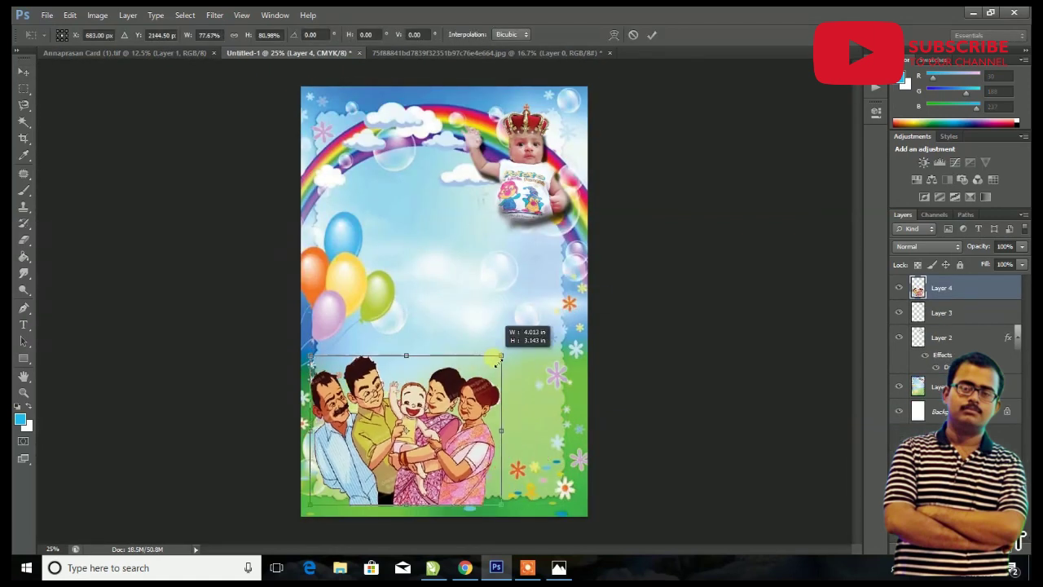
pyautogui.press('Return')
pyautogui.moveTo(402, 448)
pyautogui.mouseDown()
pyautogui.moveTo(561, 459)
pyautogui.moveTo(550, 458)
pyautogui.mouseUp()
pyautogui.hotkey('ctrl', 't')
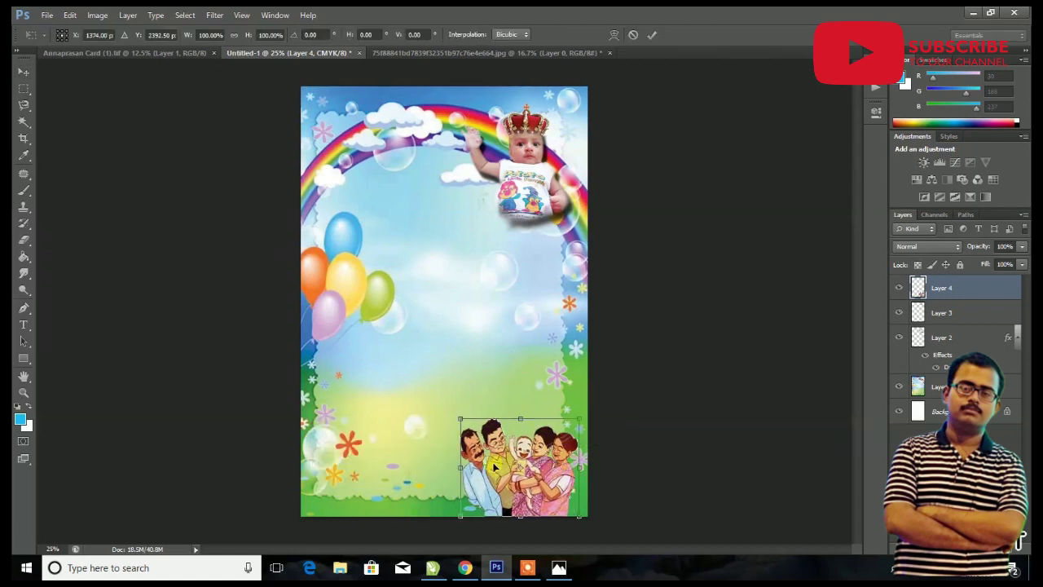
pyautogui.moveTo(471, 471); pyautogui.dragTo(454, 470)
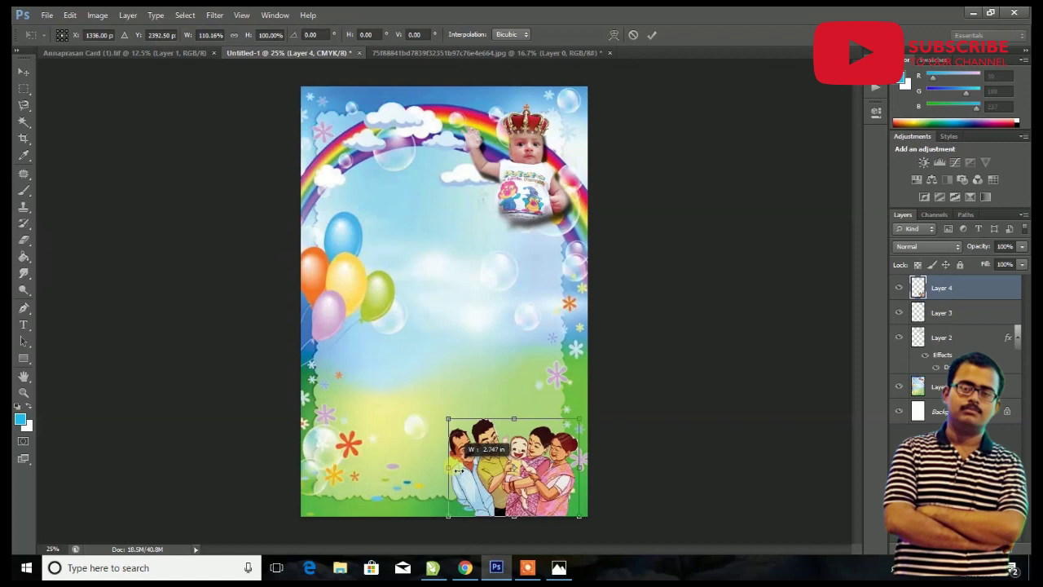
pyautogui.press('Return')
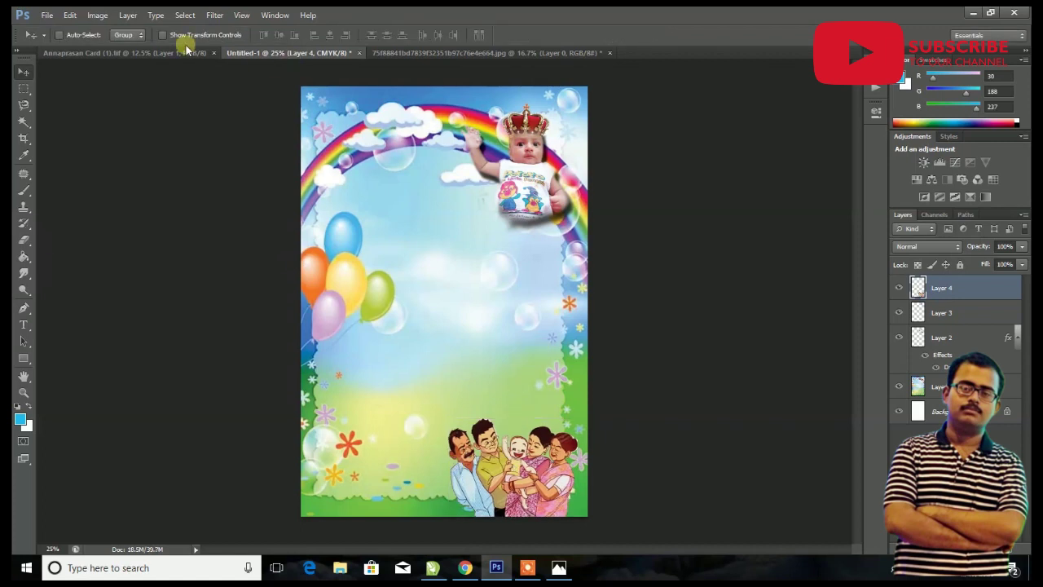
# Step: Pick the faded cartoon figure layer in Annaprasan Card and carry it toward Untitled-1
pyautogui.click(122, 52)
pyautogui.rightClick(461, 269)
pyautogui.click(488, 273)
pyautogui.moveTo(465, 269)
pyautogui.mouseDown()
pyautogui.moveTo(344, 55)
pyautogui.moveTo(454, 272)
pyautogui.moveTo(495, 280)
pyautogui.mouseUp()
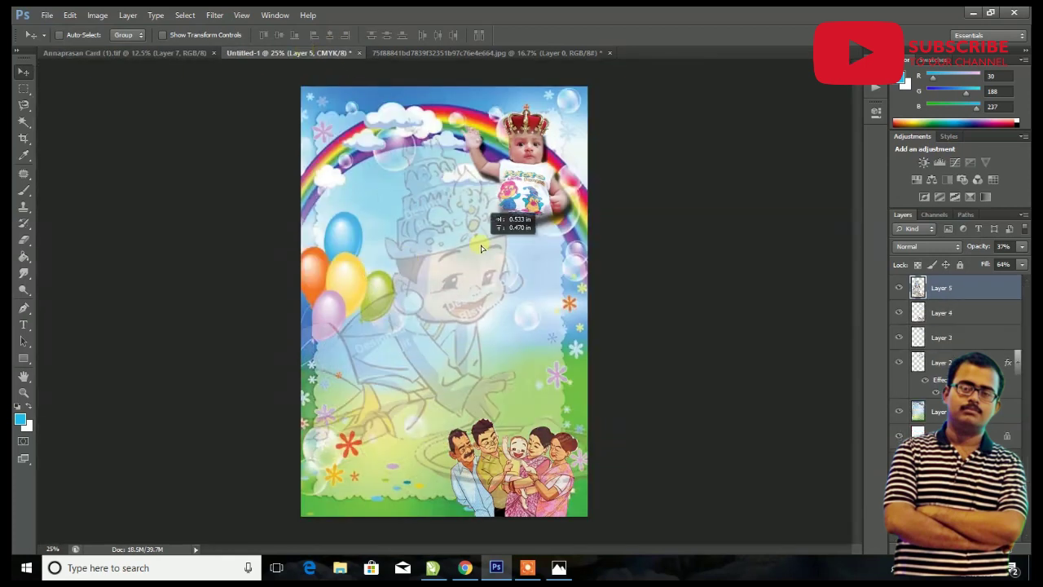
# Step: Shrink the faded cartoon child, centre it, and move it below the other layers
pyautogui.hotkey('ctrl', 't')
pyautogui.moveTo(630, 503); pyautogui.dragTo(515, 405)
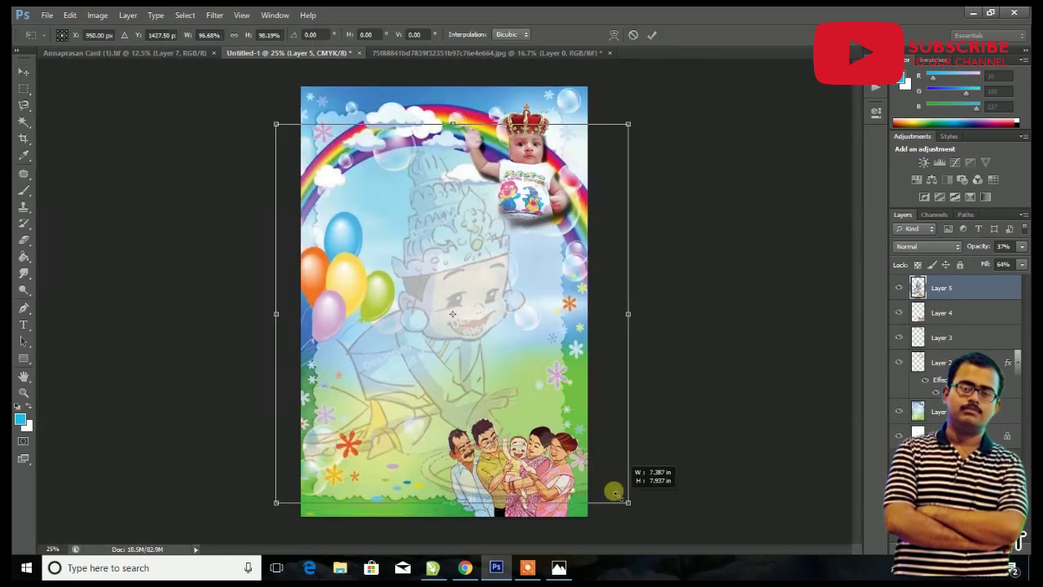
pyautogui.press('Return')
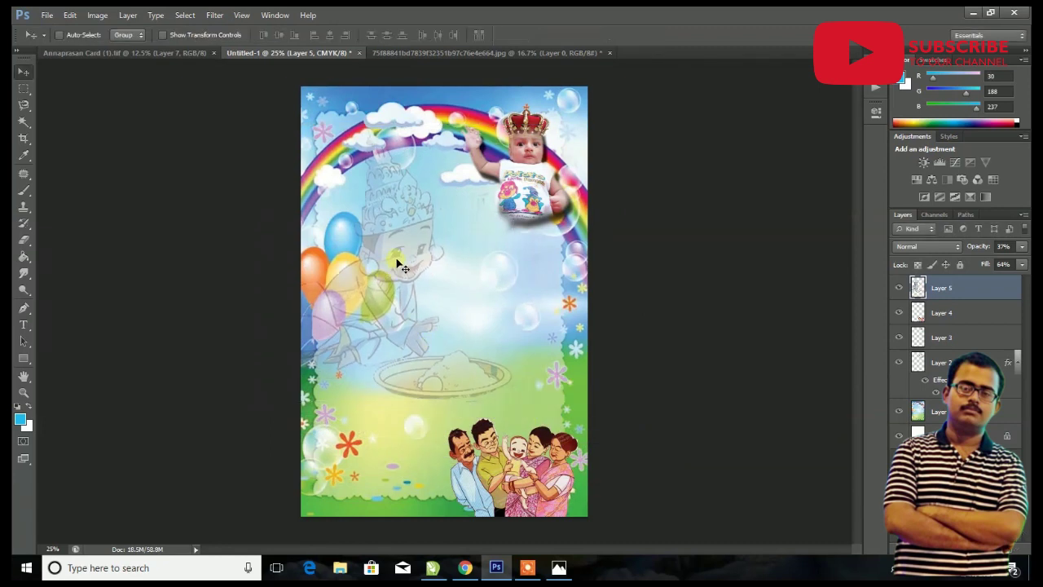
pyautogui.moveTo(397, 266); pyautogui.dragTo(454, 299)
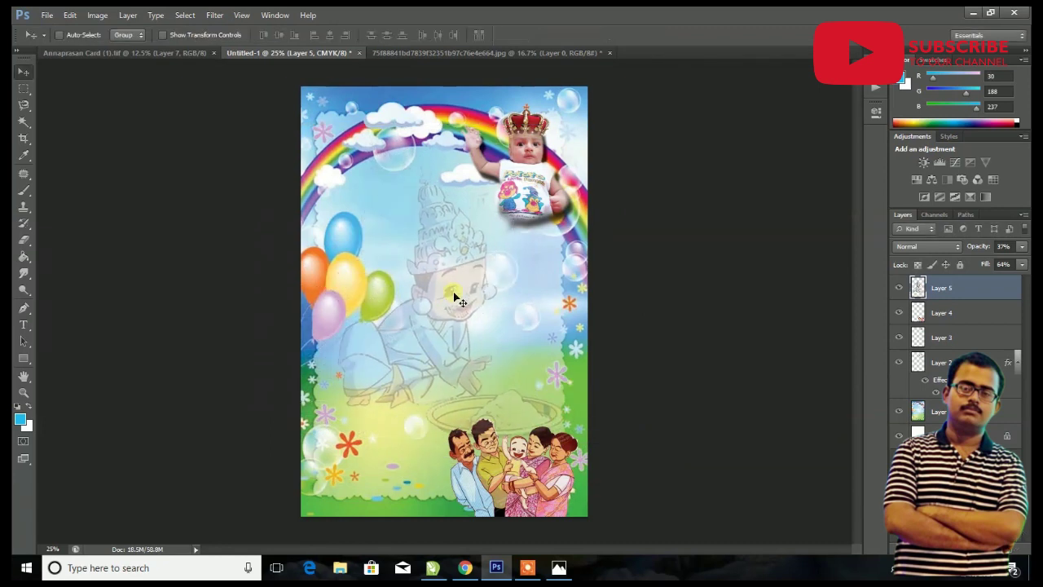
pyautogui.moveTo(980, 300); pyautogui.dragTo(953, 401)
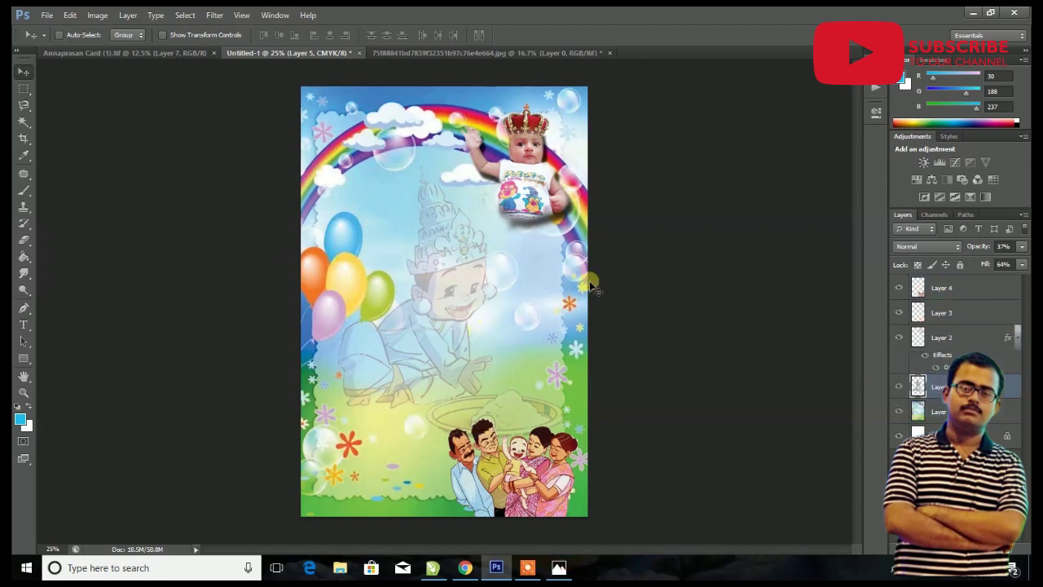
pyautogui.hotkey('ctrl', 'o')
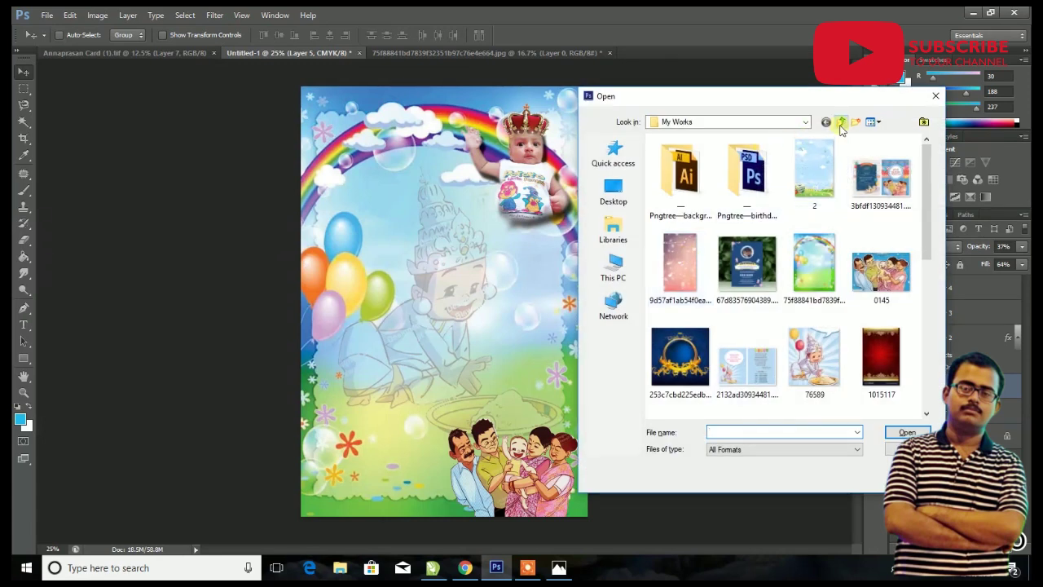
# Step: Open PngItem_462430 (Doraemon) from Downloads and drag it onto the rainbow card
pyautogui.click(840, 123)
pyautogui.doubleClick(717, 265)
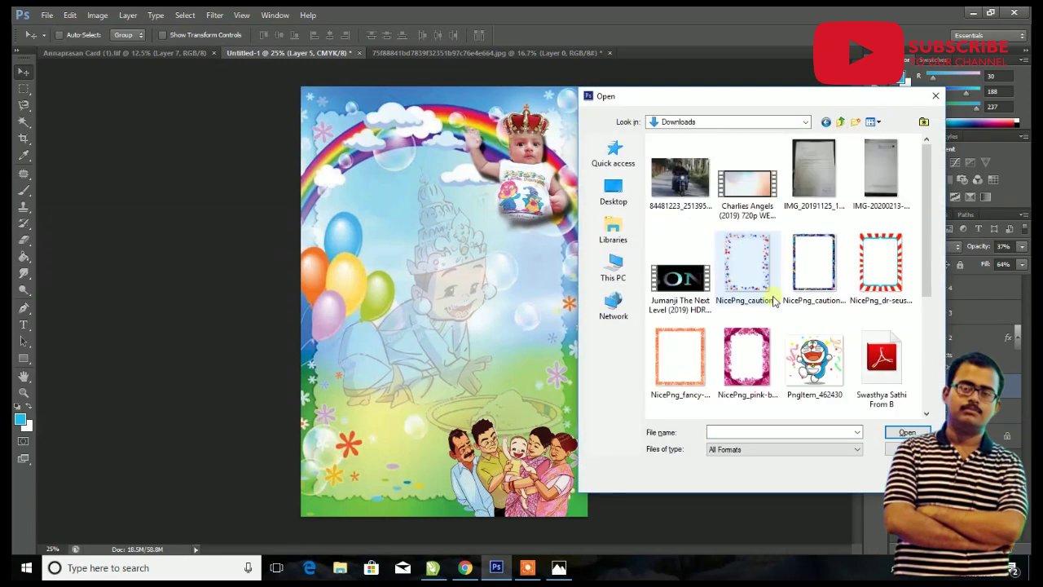
pyautogui.click(814, 358)
pyautogui.click(907, 432)
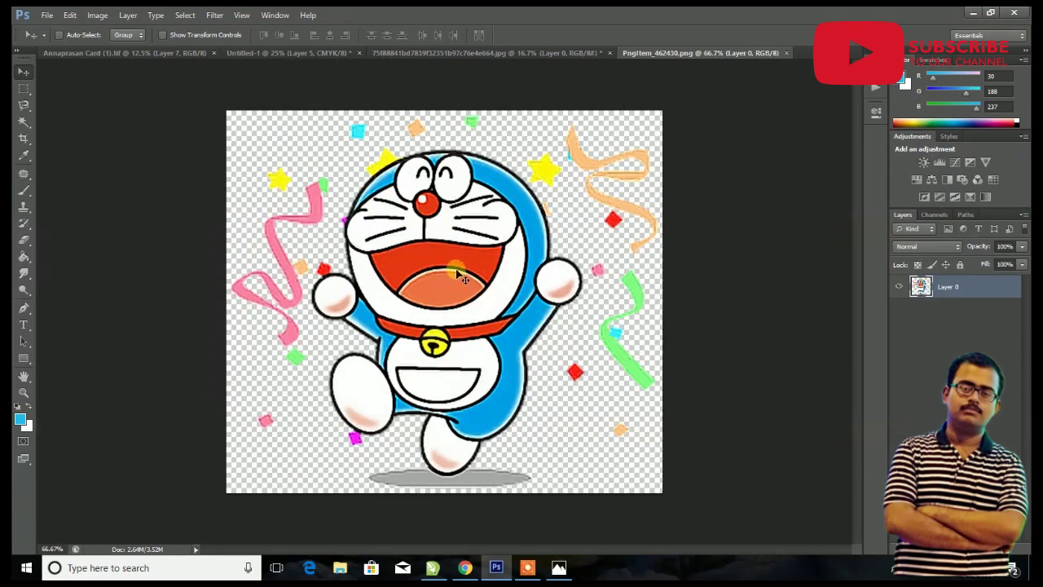
pyautogui.moveTo(453, 253)
pyautogui.mouseDown()
pyautogui.moveTo(356, 163)
pyautogui.moveTo(400, 289)
pyautogui.moveTo(383, 419)
pyautogui.mouseUp()
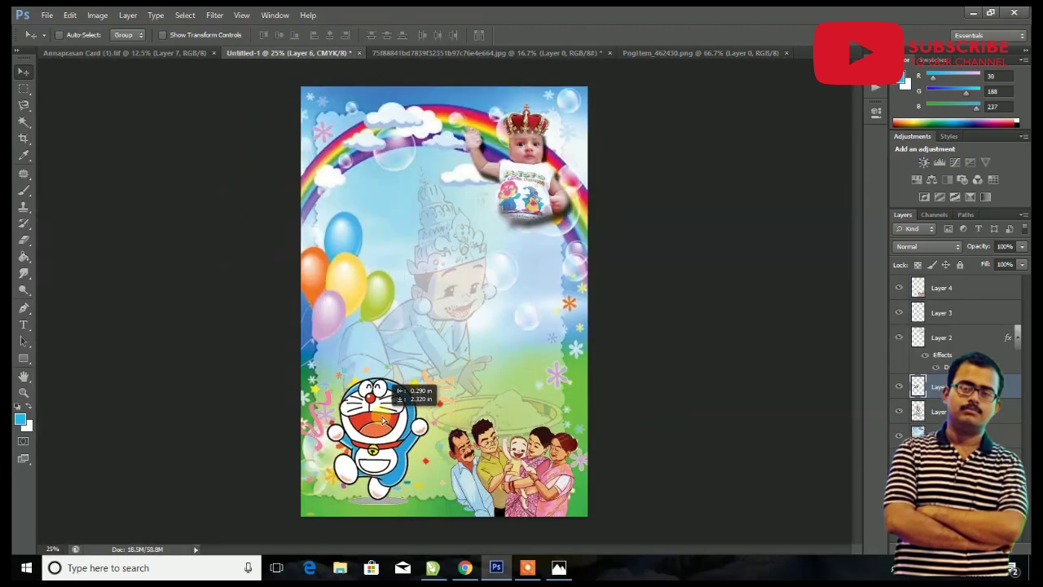
# Step: Flip Doraemon horizontally, shrink it, and place it at bottom-left
pyautogui.hotkey('ctrl', 't')
pyautogui.rightClick(398, 457)
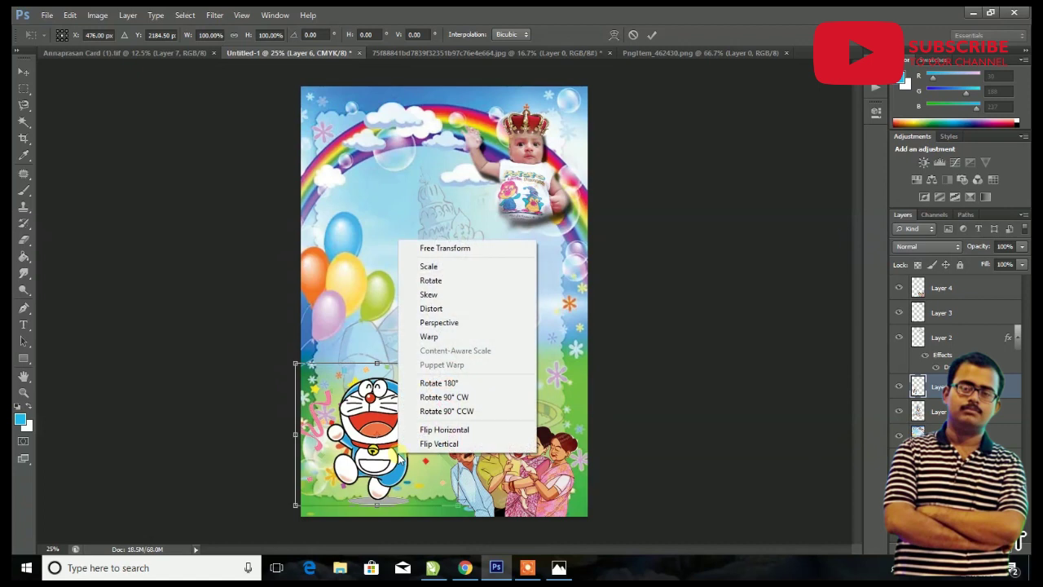
pyautogui.click(436, 424)
pyautogui.moveTo(394, 432); pyautogui.dragTo(402, 444)
pyautogui.moveTo(464, 373)
pyautogui.mouseDown()
pyautogui.moveTo(447, 397)
pyautogui.moveTo(375, 440)
pyautogui.mouseUp()
pyautogui.press('Return')
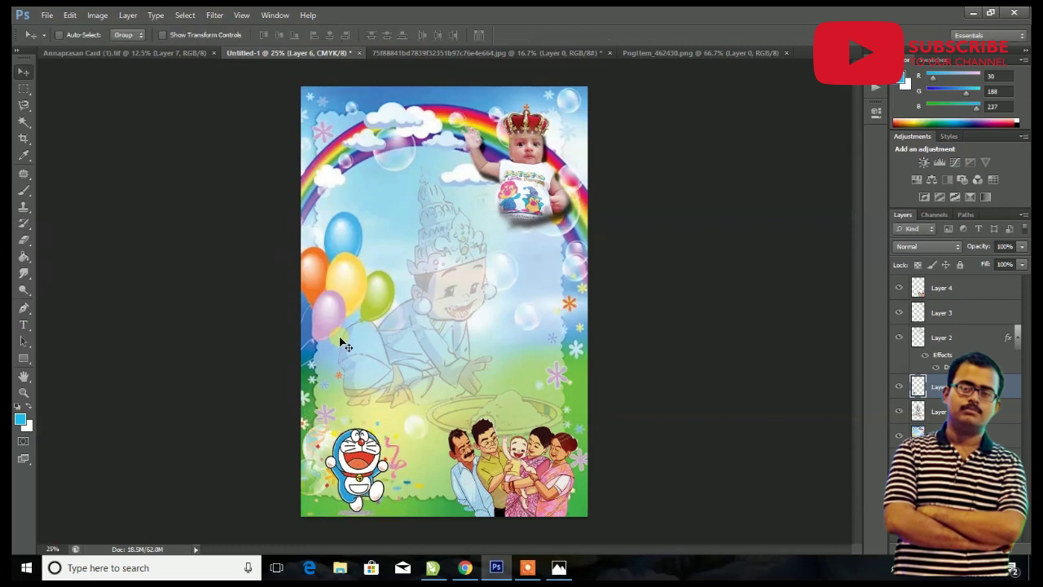
pyautogui.click(47, 14)
pyautogui.click(76, 170)
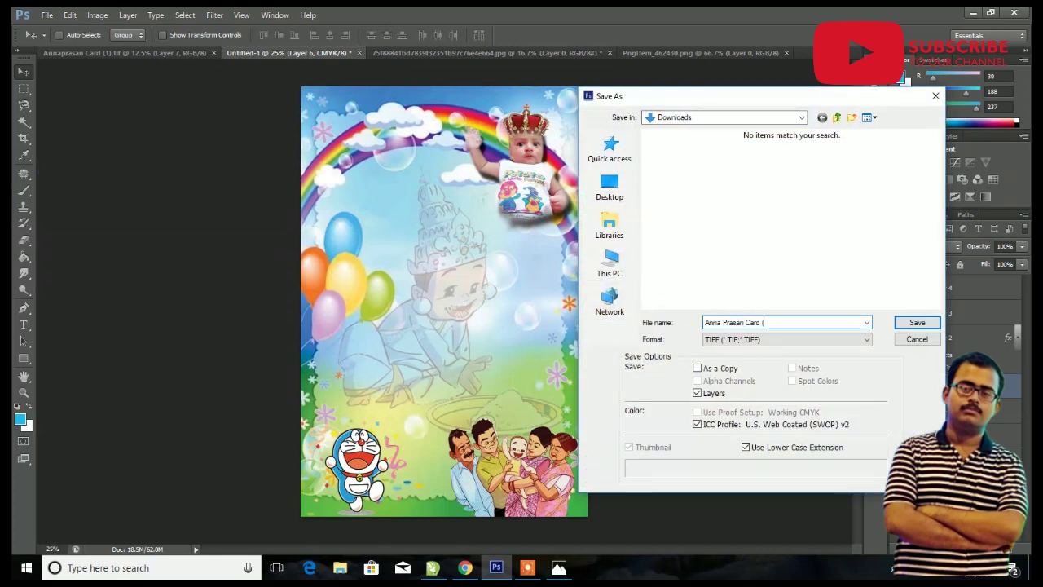
pyautogui.press('Return')
pyautogui.press('Return')
pyautogui.press('Return')
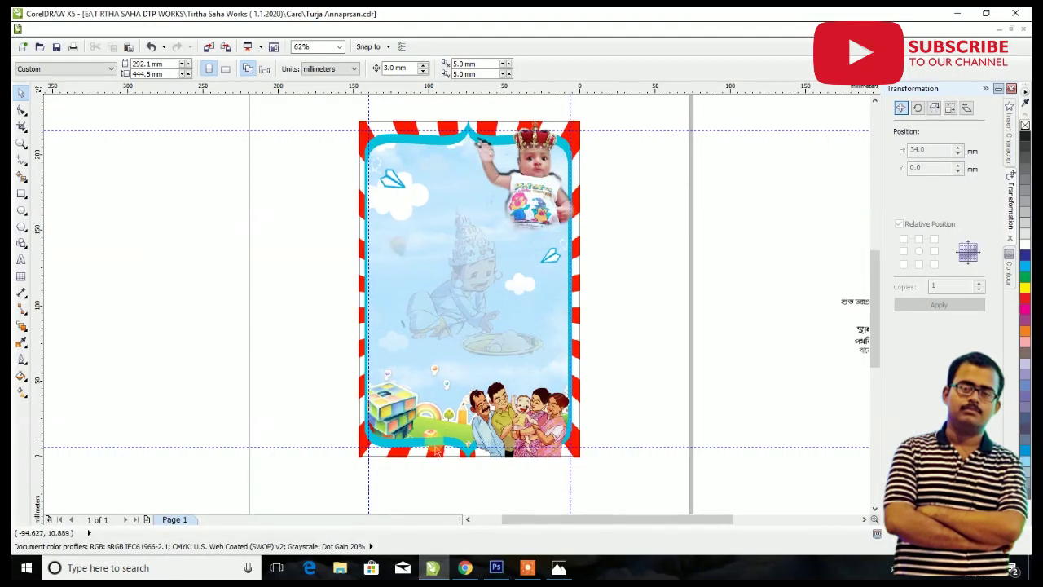
# Step: Add a second page to the CorelDRAW document
pyautogui.click(400, 371)
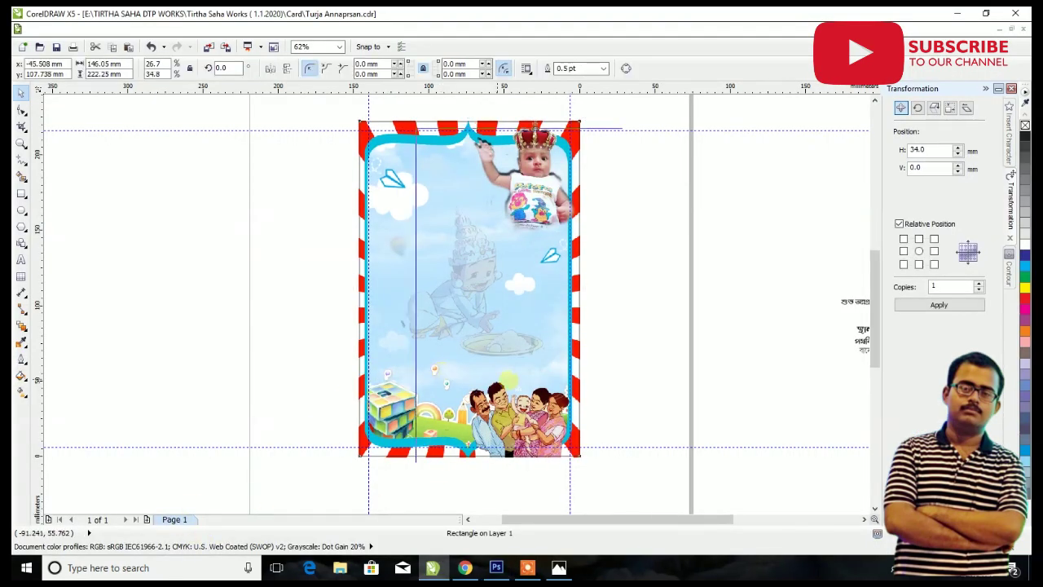
pyautogui.moveTo(441, 370); pyautogui.dragTo(530, 384)
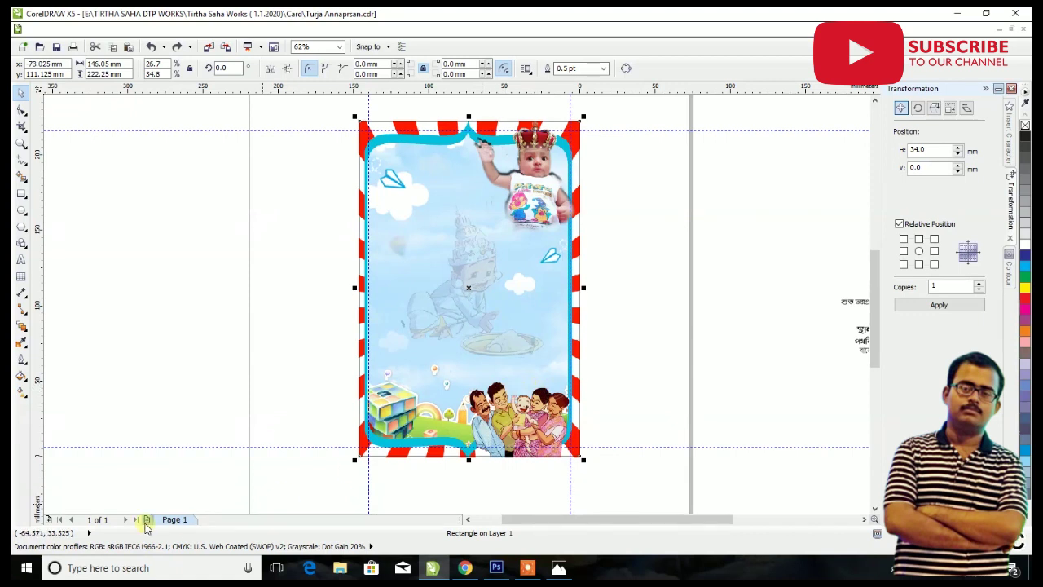
pyautogui.click(146, 519)
pyautogui.hotkey('ctrl', 'v')
pyautogui.rightClick(311, 241)
pyautogui.press('Escape')
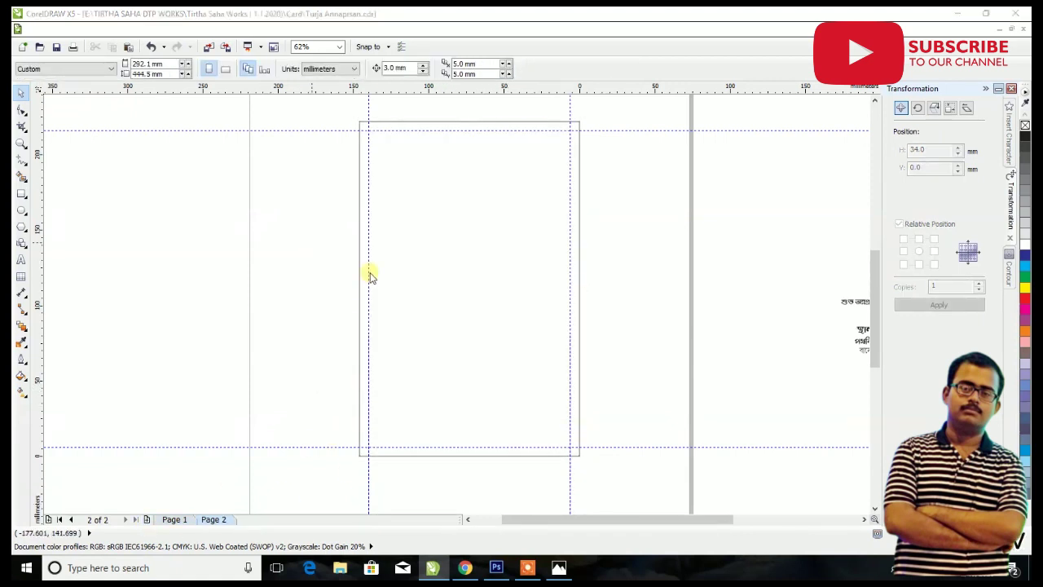
# Step: Import Anna Prasan Card (2) from Downloads and place it on Page 2
pyautogui.hotkey('ctrl', 'i')
pyautogui.click(367, 203)
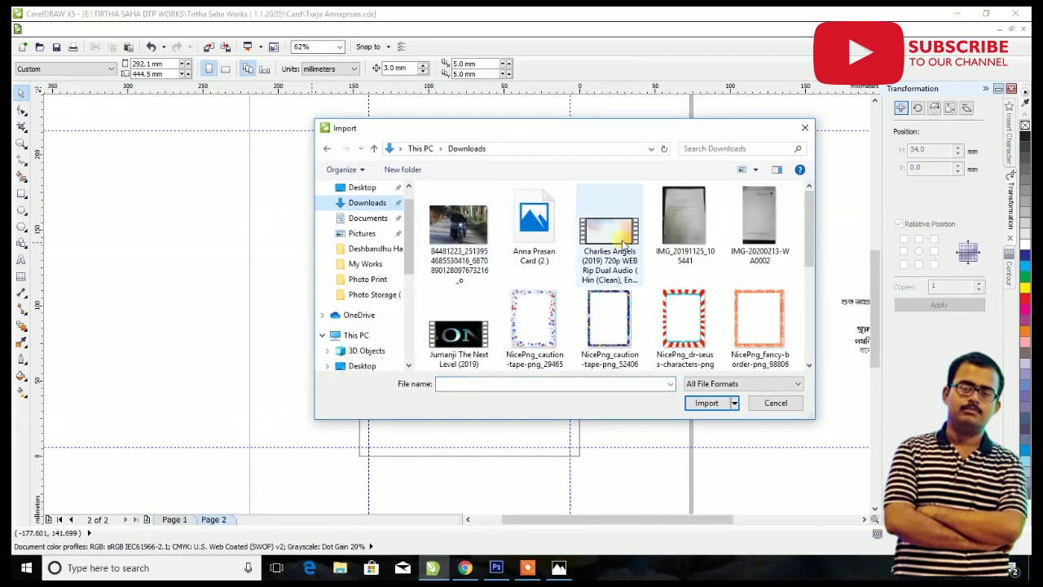
pyautogui.scroll(-3, 624, 243)
pyautogui.scroll(-3, 635, 253)
pyautogui.scroll(5, 652, 273)
pyautogui.scroll(-3, 652, 274)
pyautogui.scroll(3, 652, 272)
pyautogui.click(534, 204)
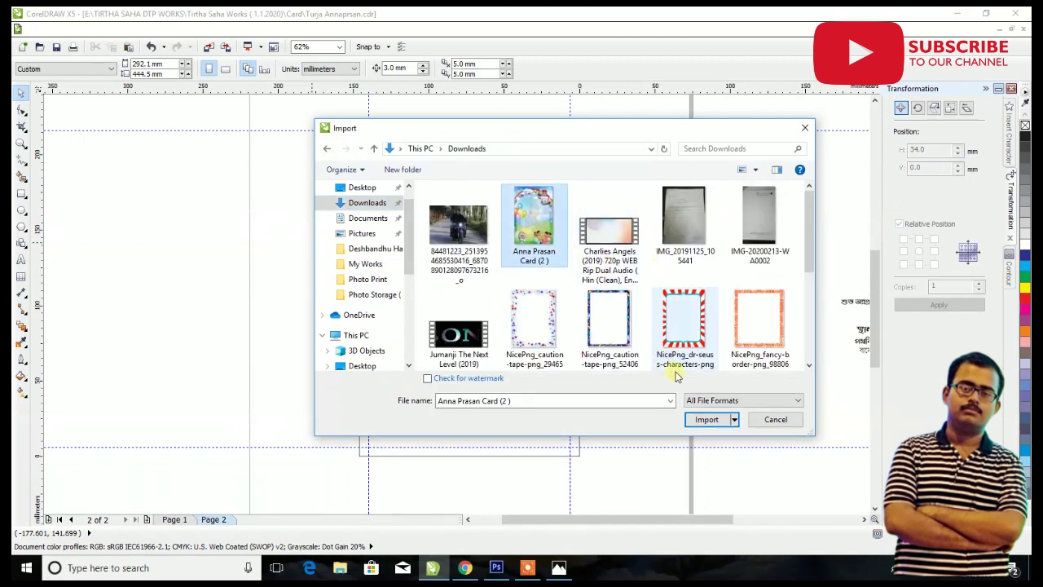
pyautogui.click(699, 419)
pyautogui.click(394, 223)
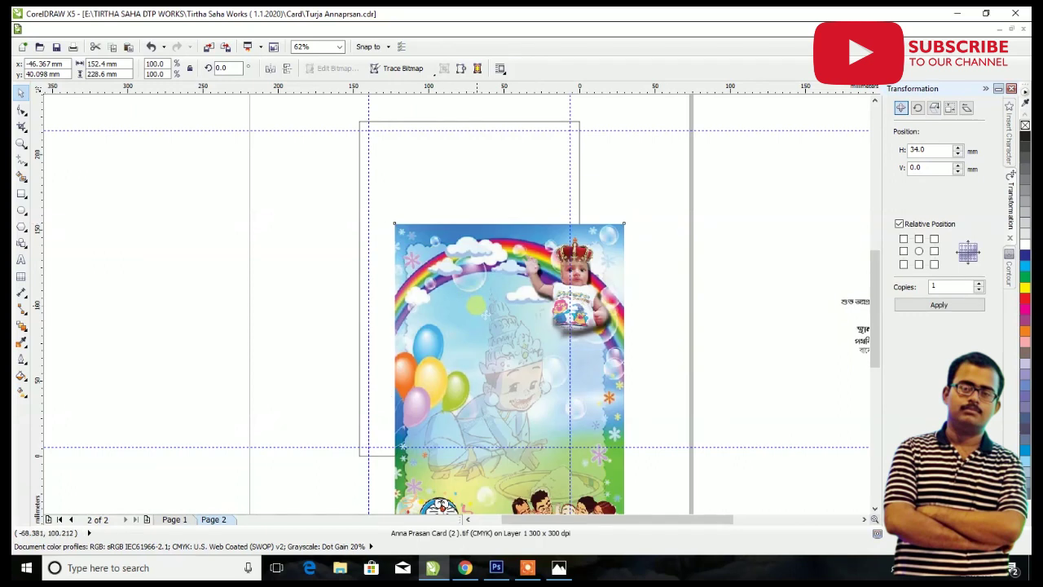
# Step: Align the imported image to the card rectangle at 222.05 mm height
pyautogui.moveTo(475, 303); pyautogui.dragTo(508, 243)
pyautogui.click(399, 150)
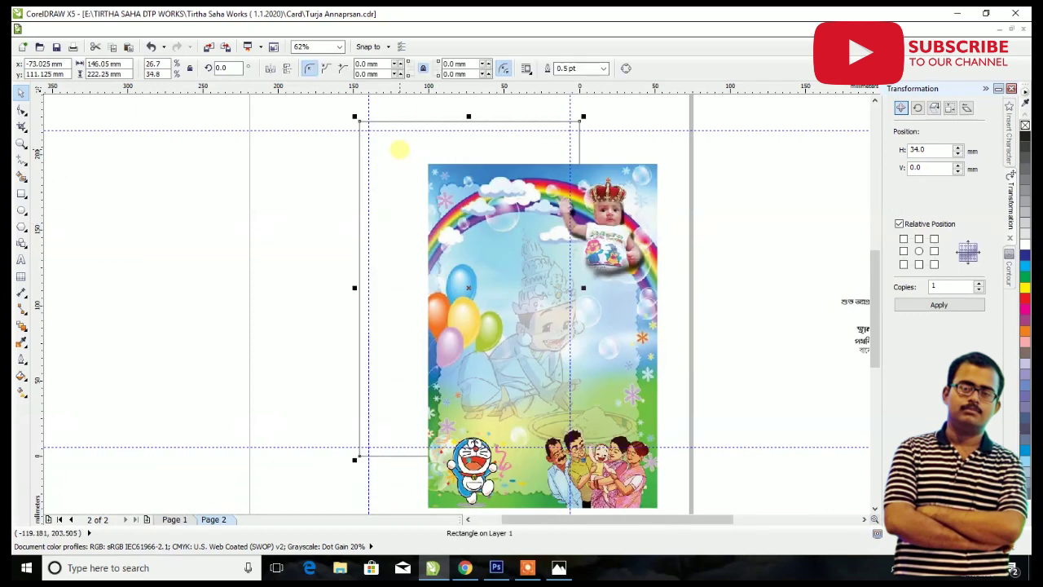
pyautogui.click(477, 257)
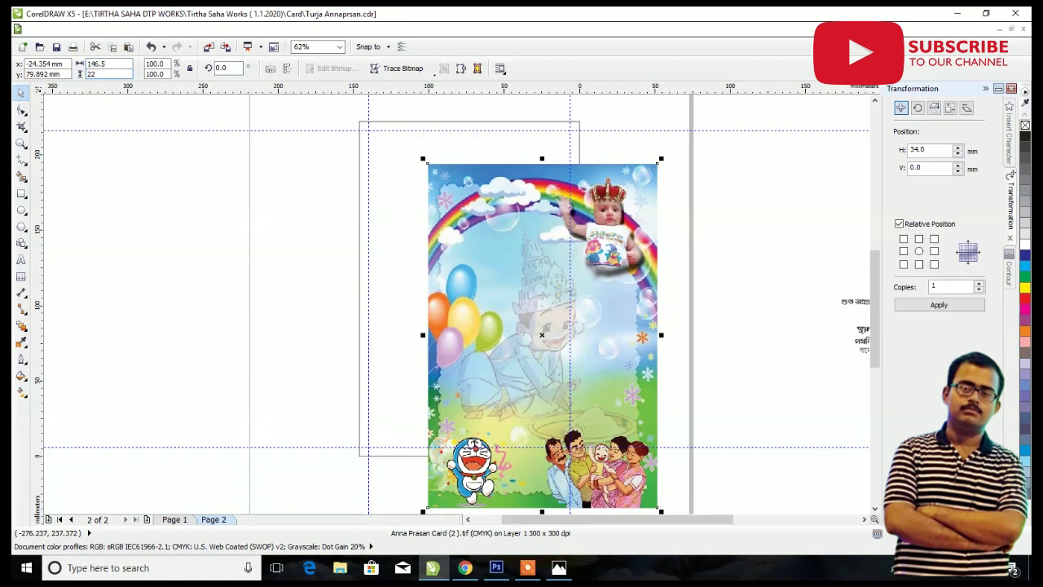
pyautogui.write('2.05')
pyautogui.press('Return')
pyautogui.press('p')
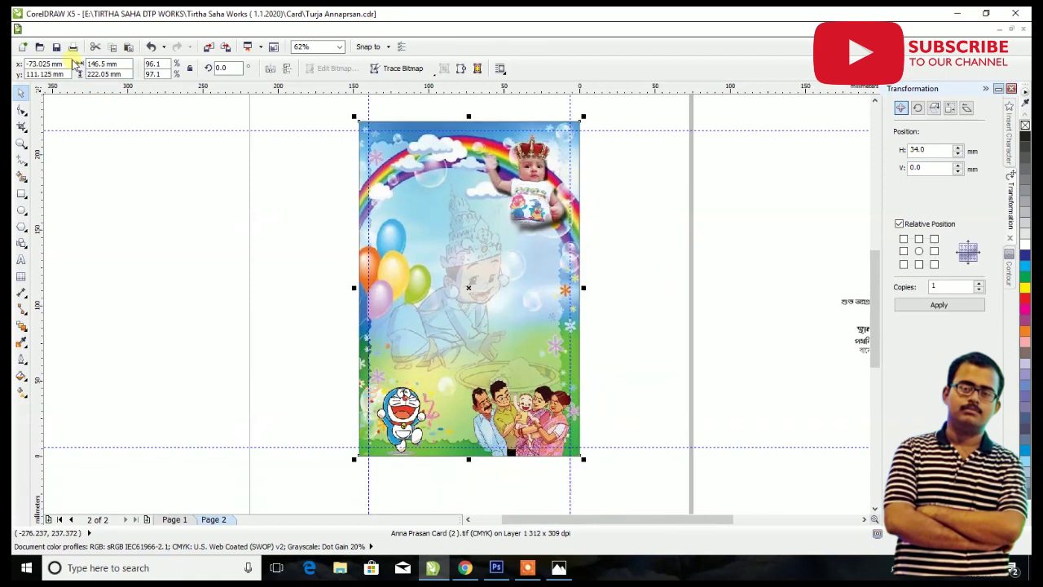
pyautogui.click(636, 193)
pyautogui.scroll(2, 518, 142)
pyautogui.scroll(-2, 465, 142)
pyautogui.scroll(-2, 468, 174)
pyautogui.scroll(2, 469, 175)
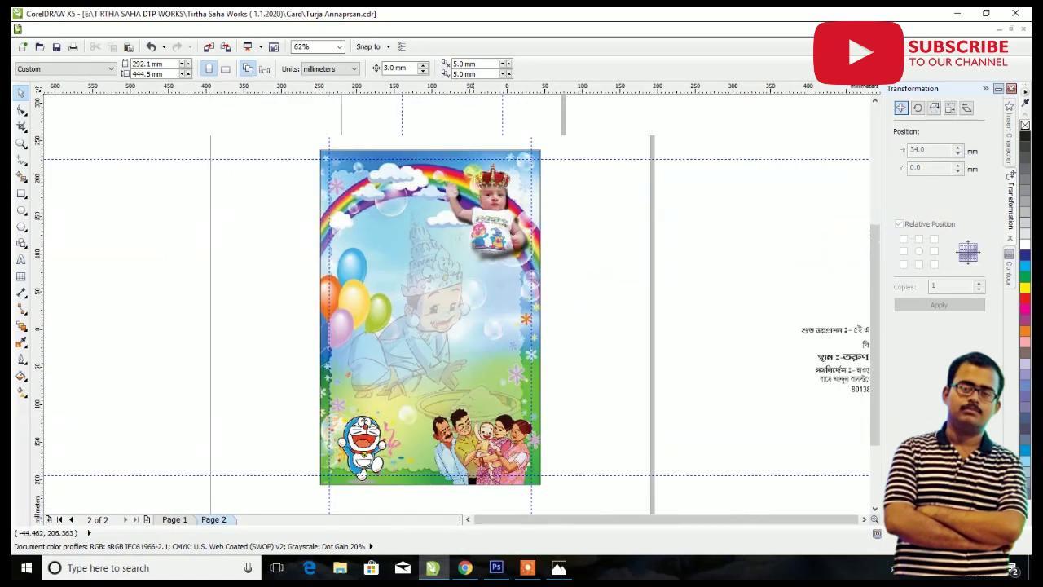
pyautogui.scroll(-2, 468, 176)
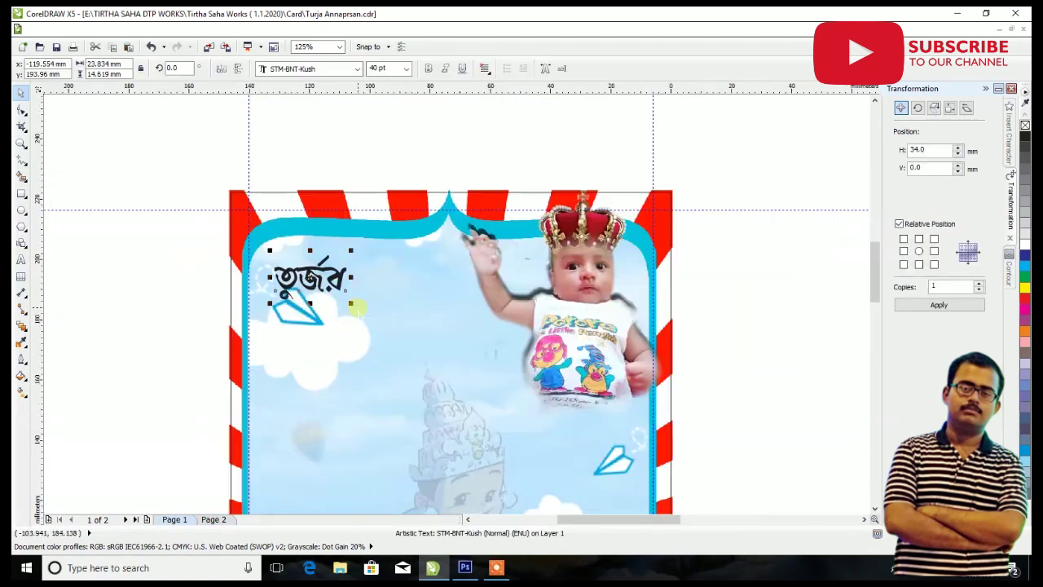
# Step: Enlarge the Bengali name heading, move it higher, and colour it dark blue
pyautogui.moveTo(350, 303); pyautogui.dragTo(378, 320)
pyautogui.scroll(2, 331, 264)
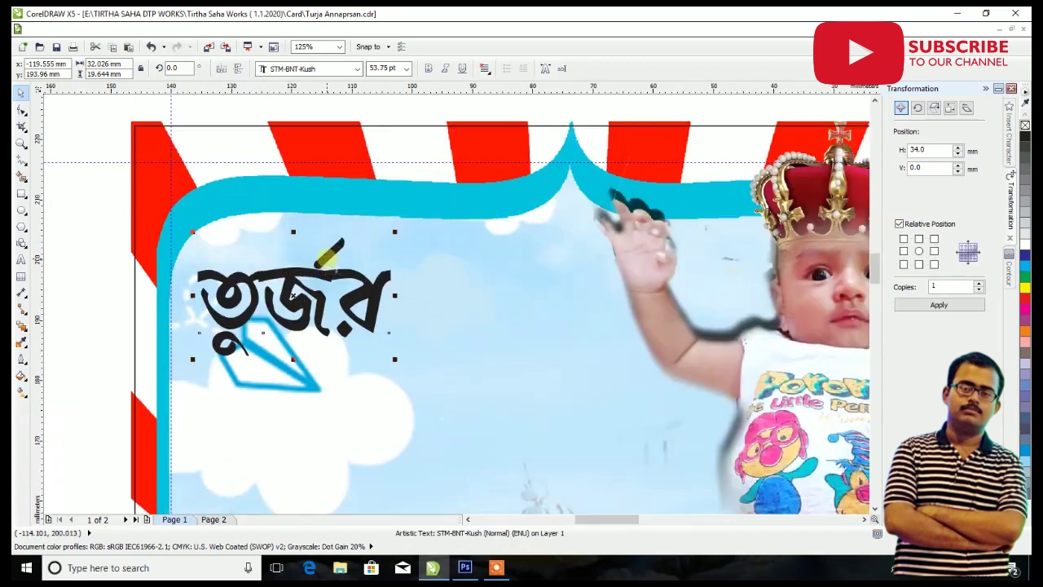
pyautogui.moveTo(340, 270); pyautogui.dragTo(340, 238)
pyautogui.click(1025, 254)
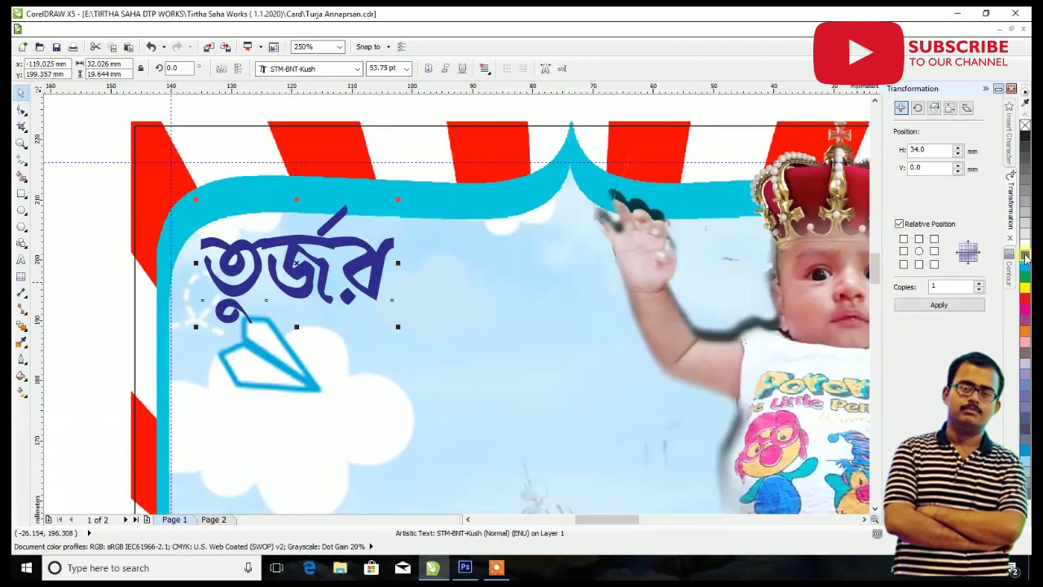
# Step: Give the heading a yellow 0.4 mm outside contour and red fill, enlarging it slightly
pyautogui.click(1012, 265)
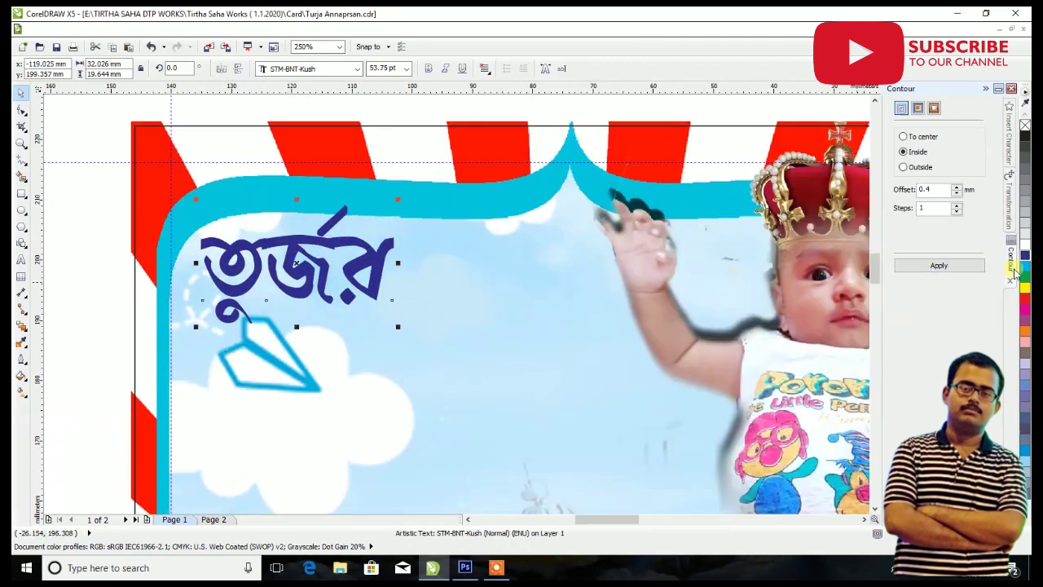
pyautogui.click(937, 265)
pyautogui.click(1025, 287)
pyautogui.click(1026, 299)
pyautogui.moveTo(400, 328); pyautogui.dragTo(416, 338)
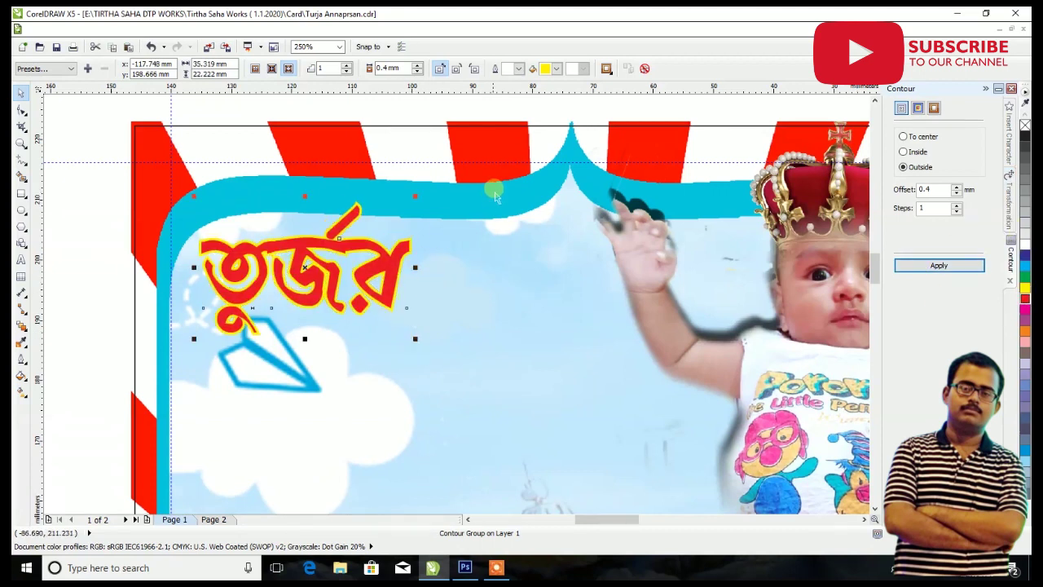
# Step: Move the greeting line up beside the heading
pyautogui.scroll(-2, 326, 252)
pyautogui.scroll(-3, 584, 242)
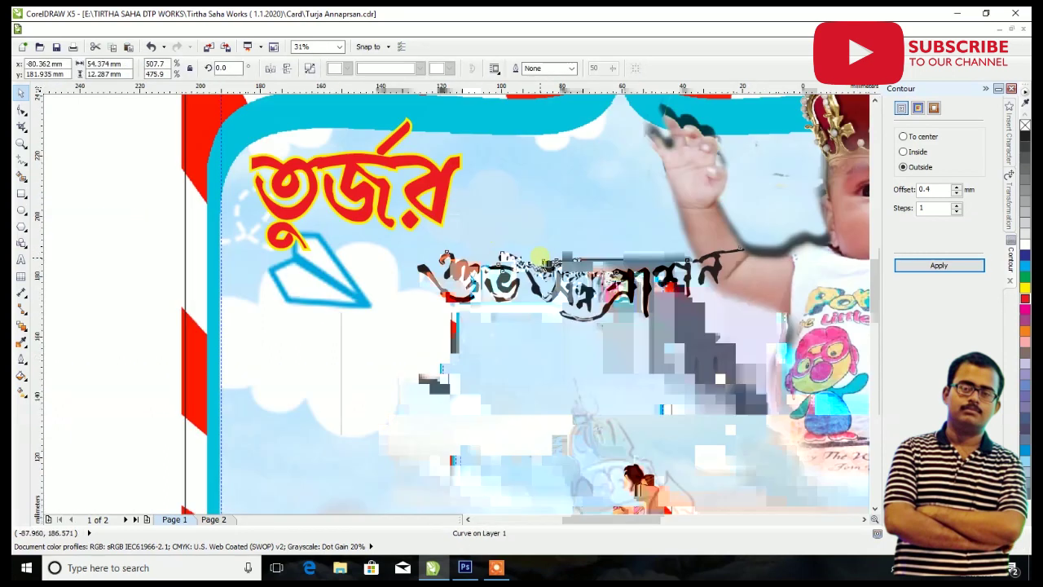
pyautogui.scroll(5, 568, 259)
pyautogui.moveTo(586, 279); pyautogui.dragTo(554, 244)
# Step: Colour the Bengali greeting line magenta and select the red heading
pyautogui.click(1024, 311)
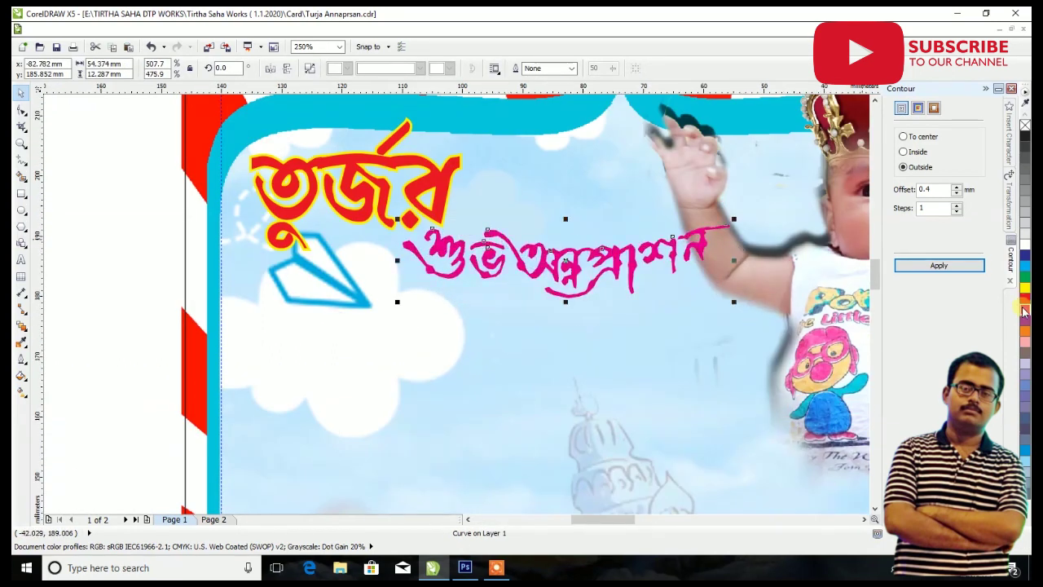
pyautogui.scroll(2, 479, 211)
pyautogui.click(508, 228)
pyautogui.scroll(-2, 508, 228)
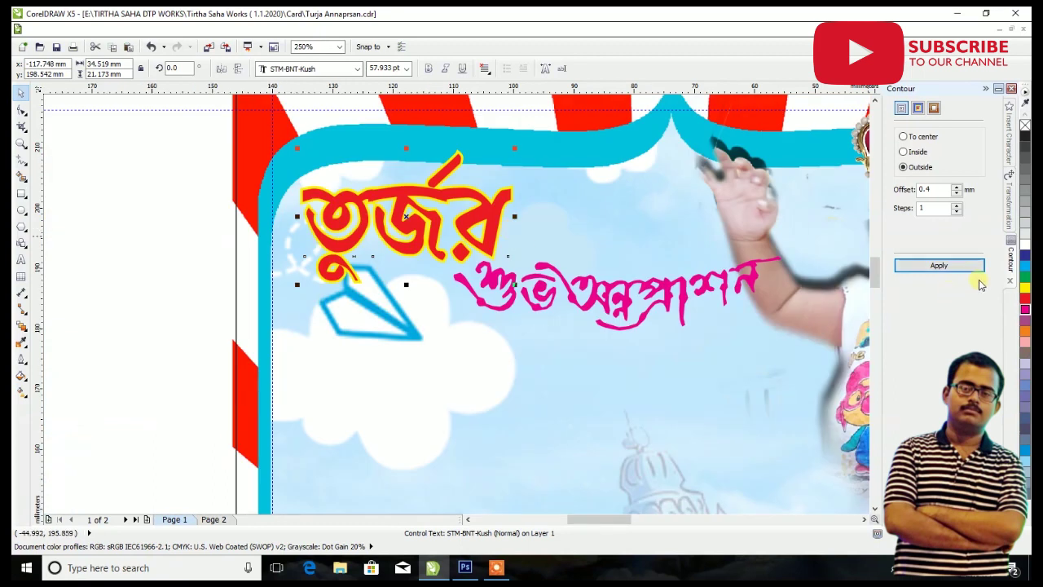
# Step: Remove the heading's contour and make it plain dark blue
pyautogui.click(1024, 255)
pyautogui.hotkey('ctrl', 'z')
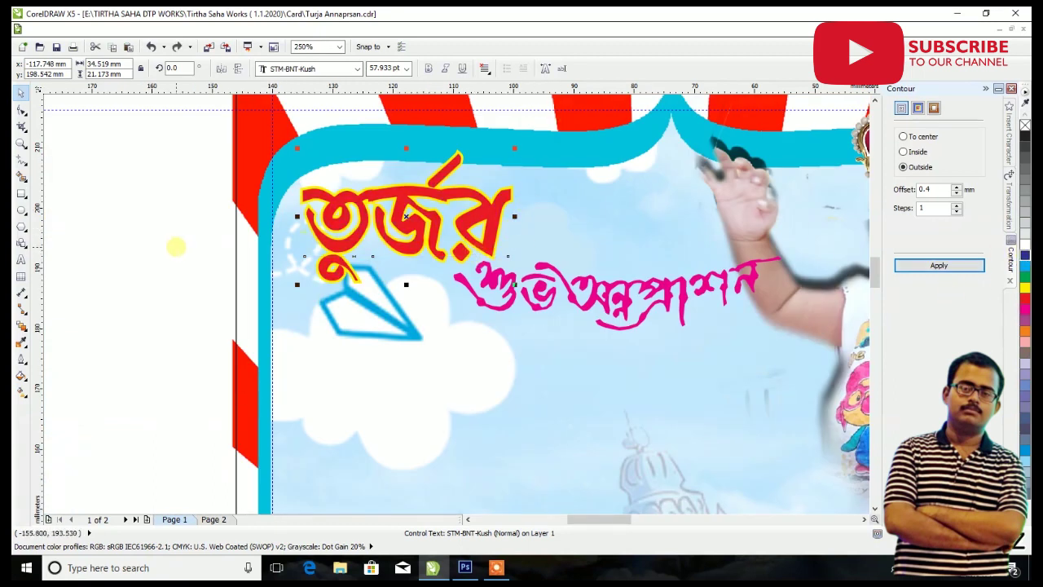
pyautogui.scroll(2, 587, 239)
pyautogui.scroll(-1, 587, 238)
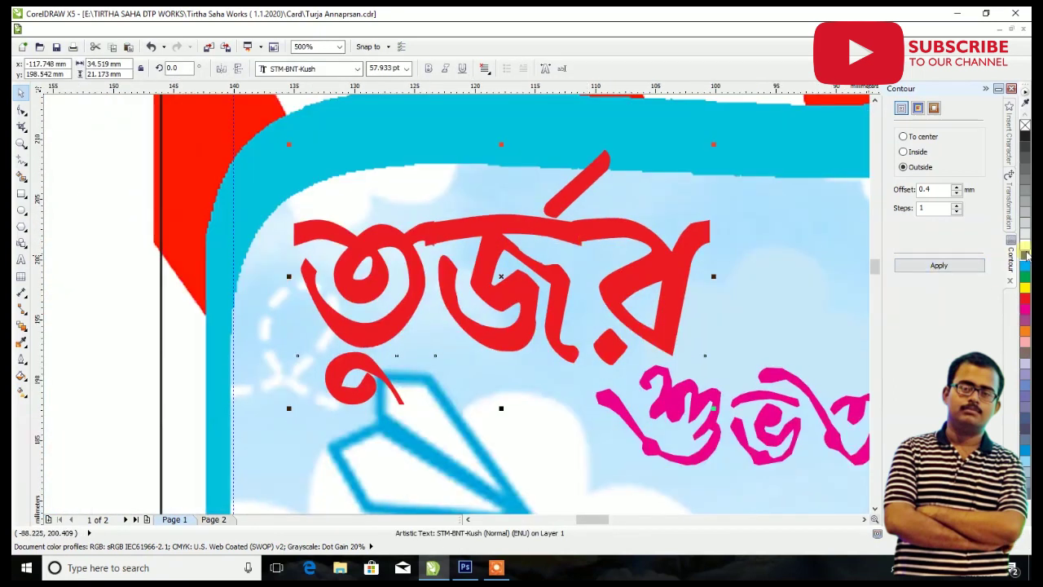
pyautogui.click(1025, 255)
pyautogui.scroll(-1, 628, 277)
pyautogui.scroll(-1, 627, 277)
pyautogui.scroll(1, 628, 278)
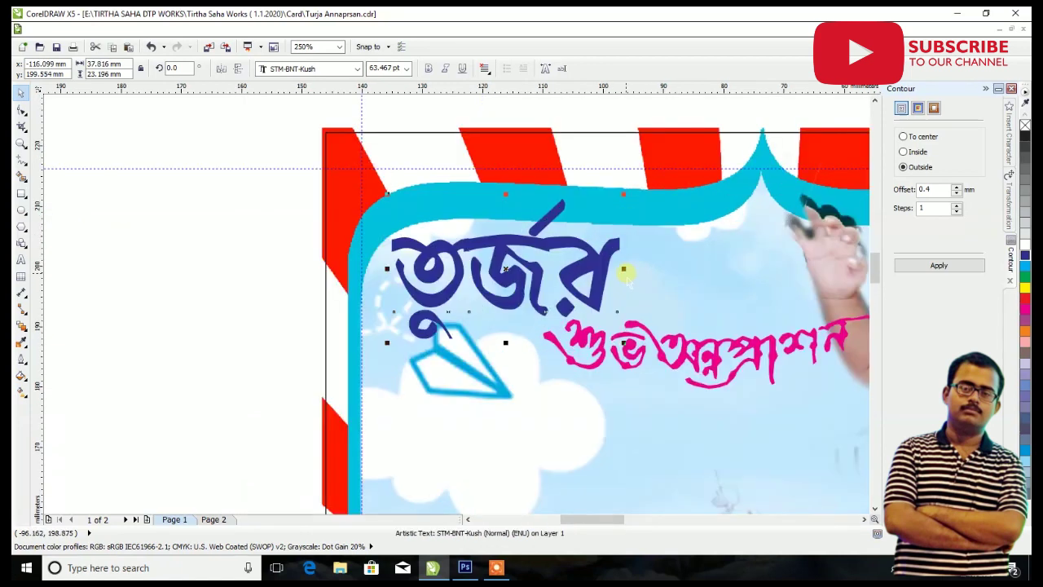
pyautogui.scroll(-3, 775, 333)
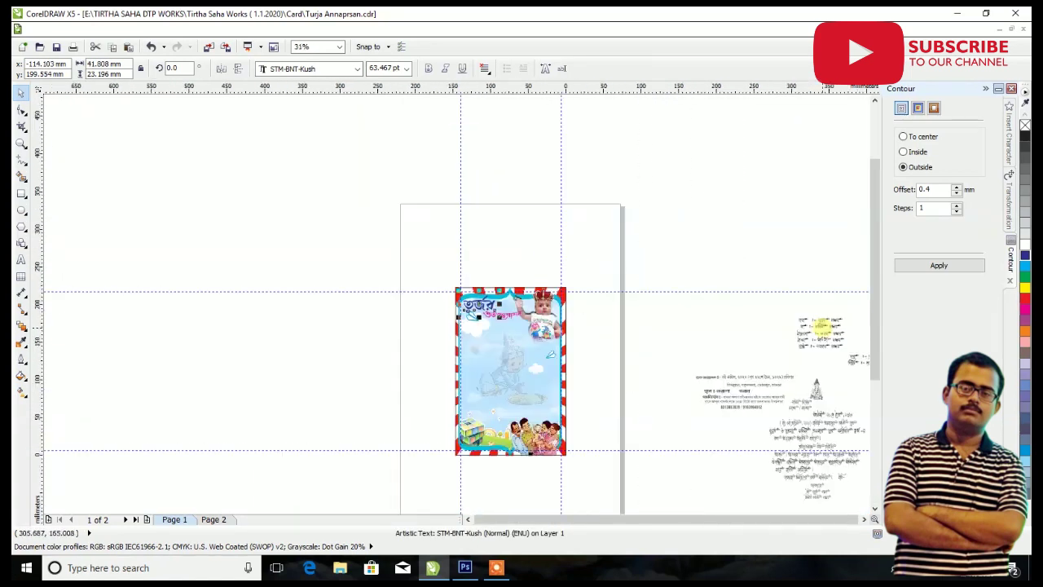
# Step: Move the name list onto the card, left-align it at 25 pt and nudge it up
pyautogui.moveTo(850, 350); pyautogui.dragTo(495, 352)
pyautogui.scroll(3, 496, 352)
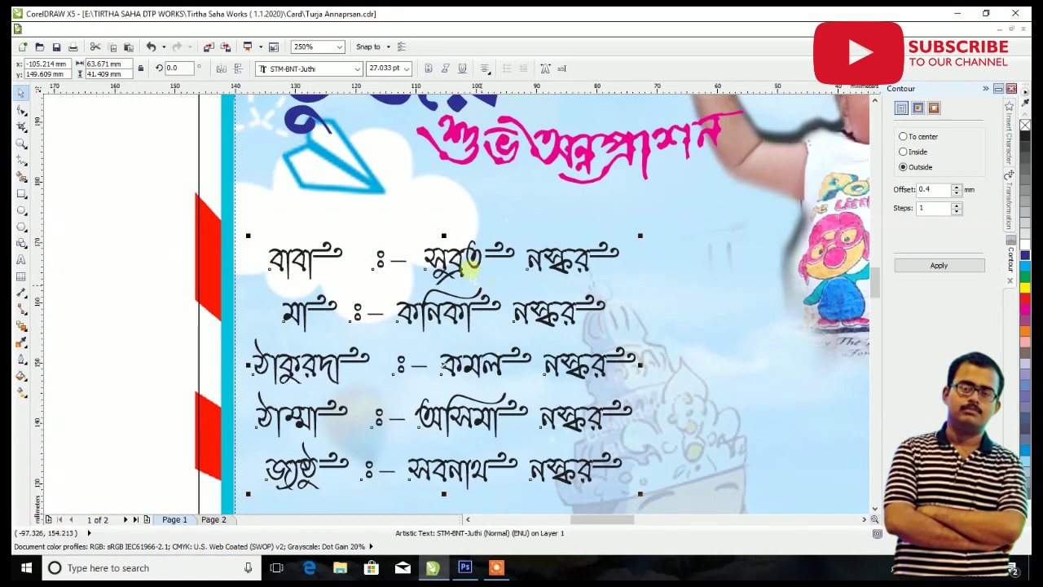
pyautogui.click(486, 68)
pyautogui.click(506, 98)
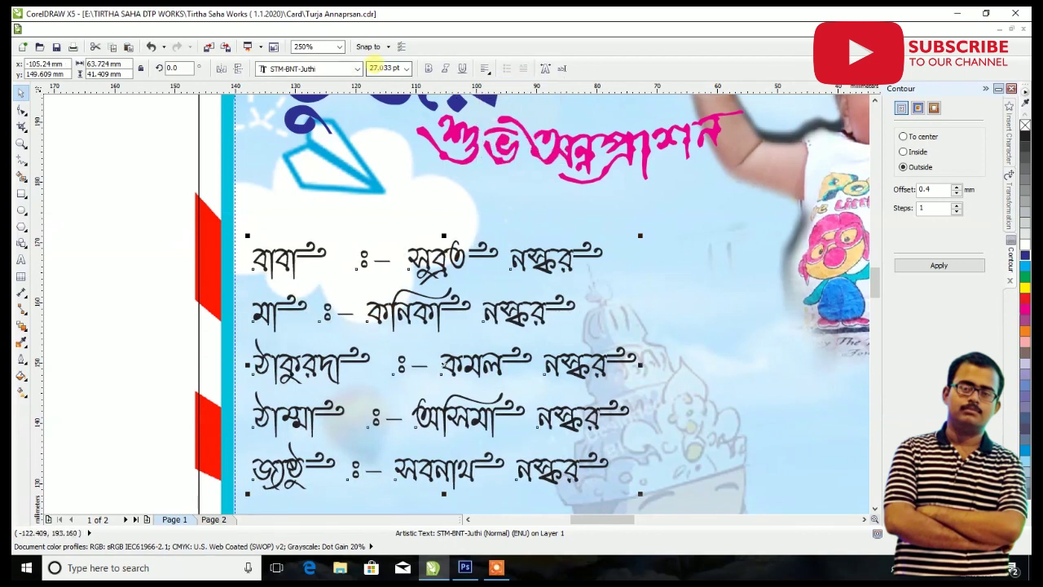
pyautogui.write('25')
pyautogui.press('Return')
pyautogui.moveTo(446, 269); pyautogui.dragTo(457, 233)
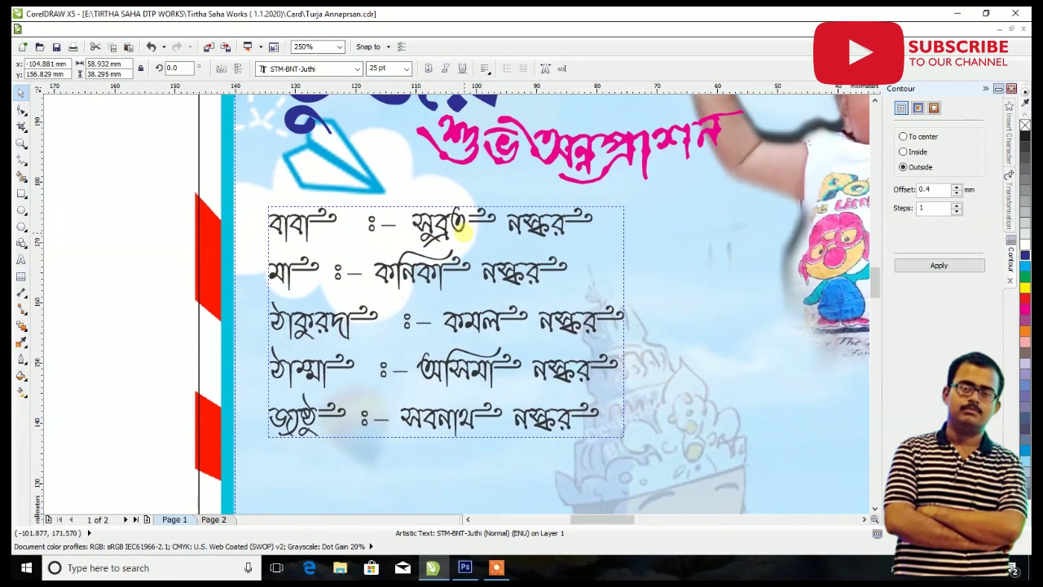
# Step: Try red, dark blue and green on the name list and adjust its contour offset
pyautogui.click(1024, 301)
pyautogui.click(1026, 257)
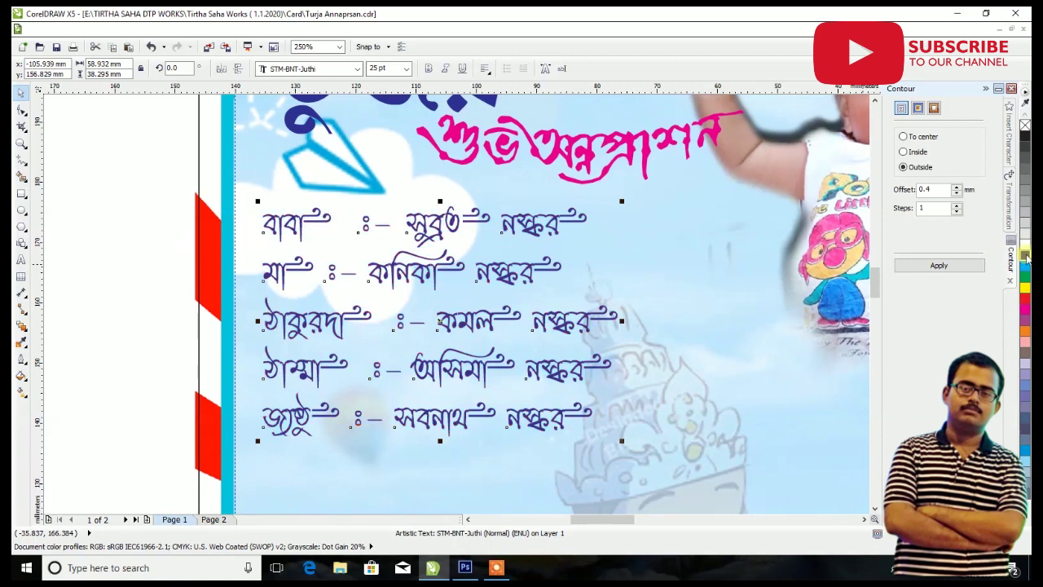
pyautogui.scroll(-2, 501, 245)
pyautogui.scroll(1, 346, 305)
pyautogui.click(1024, 302)
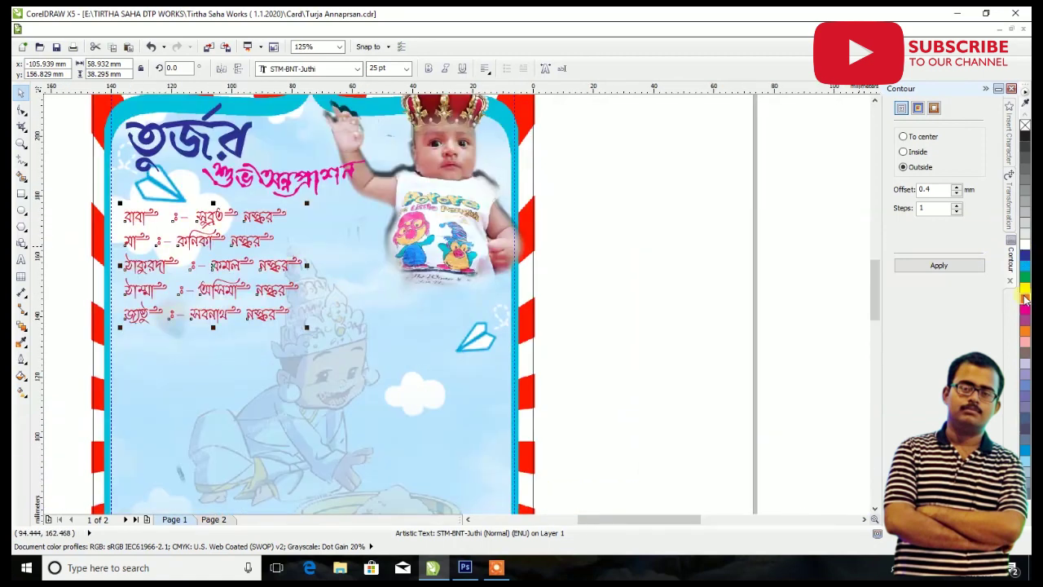
pyautogui.click(1026, 277)
pyautogui.click(1025, 257)
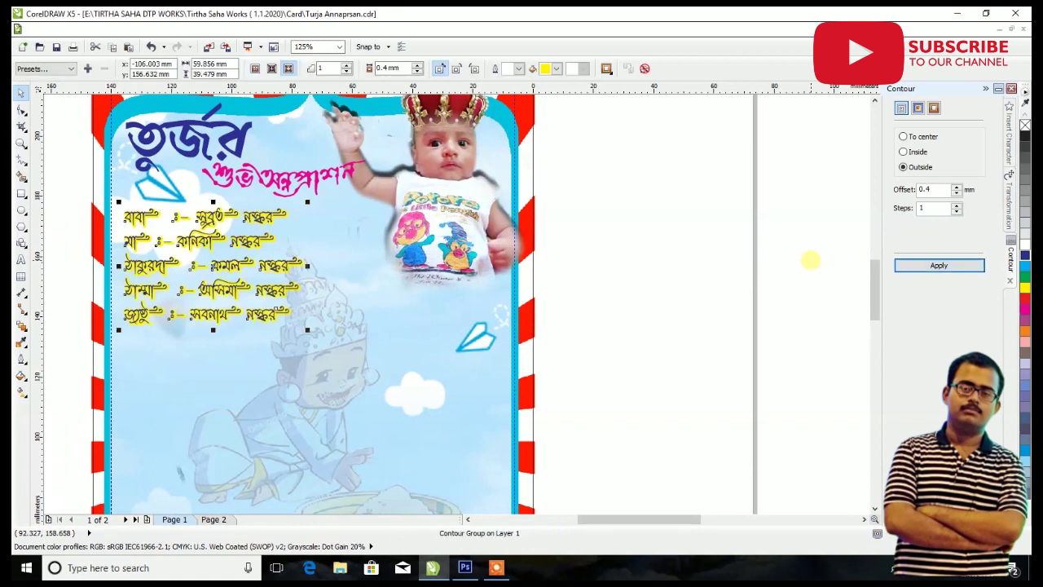
pyautogui.scroll(2, 121, 218)
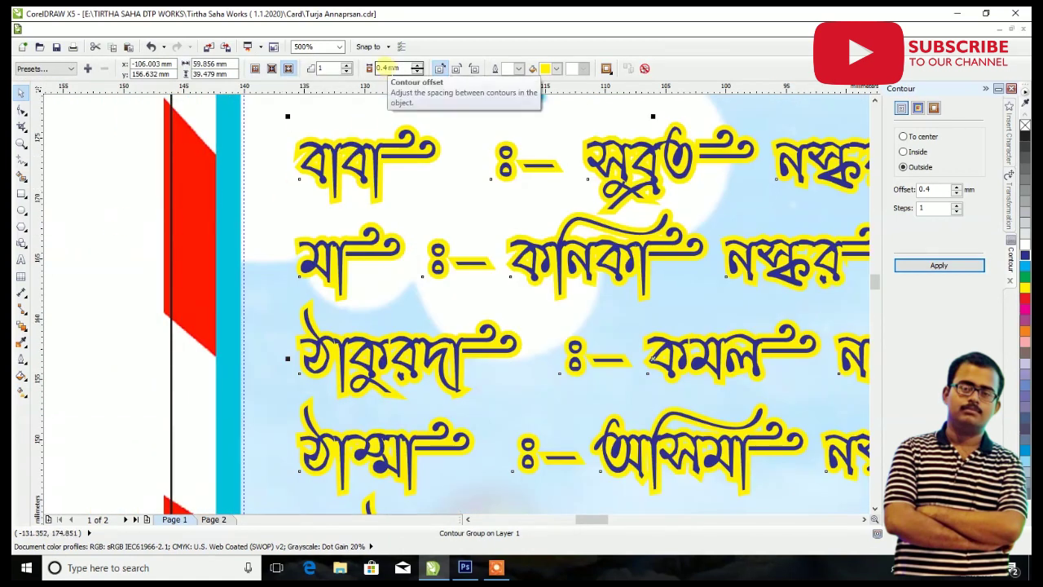
pyautogui.doubleClick(389, 70)
pyautogui.write('0.1')
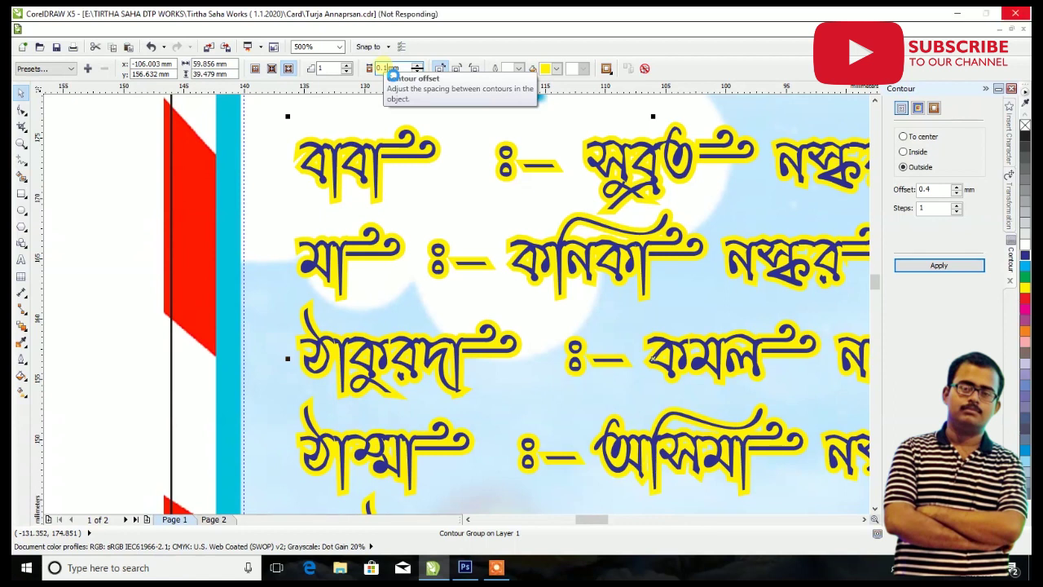
pyautogui.scroll(1, 343, 149)
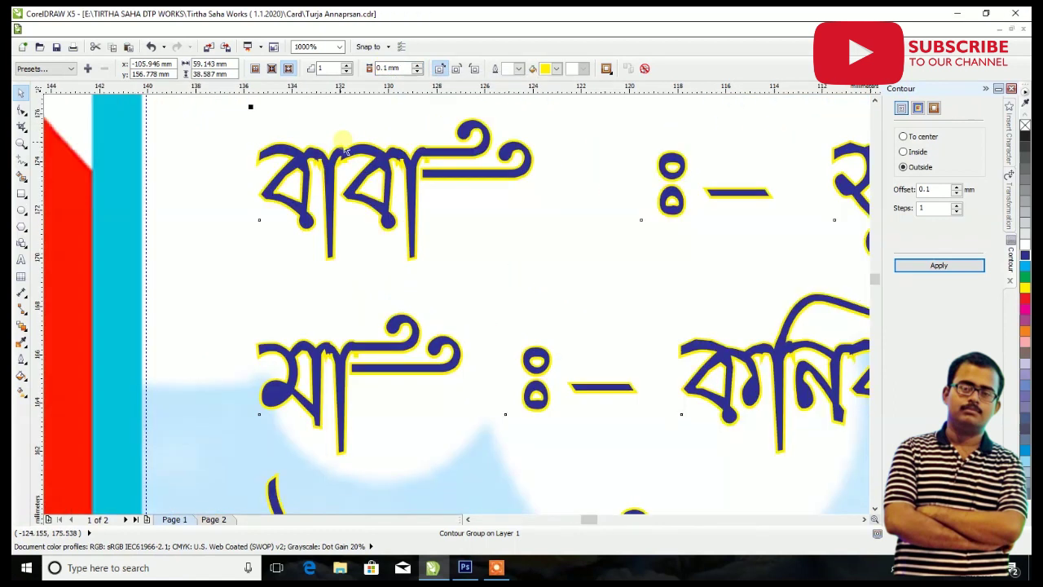
pyautogui.scroll(-3, 383, 272)
pyautogui.scroll(1, 535, 293)
# Step: Make the greeting line green with a 0.5 mm contour offset
pyautogui.click(546, 150)
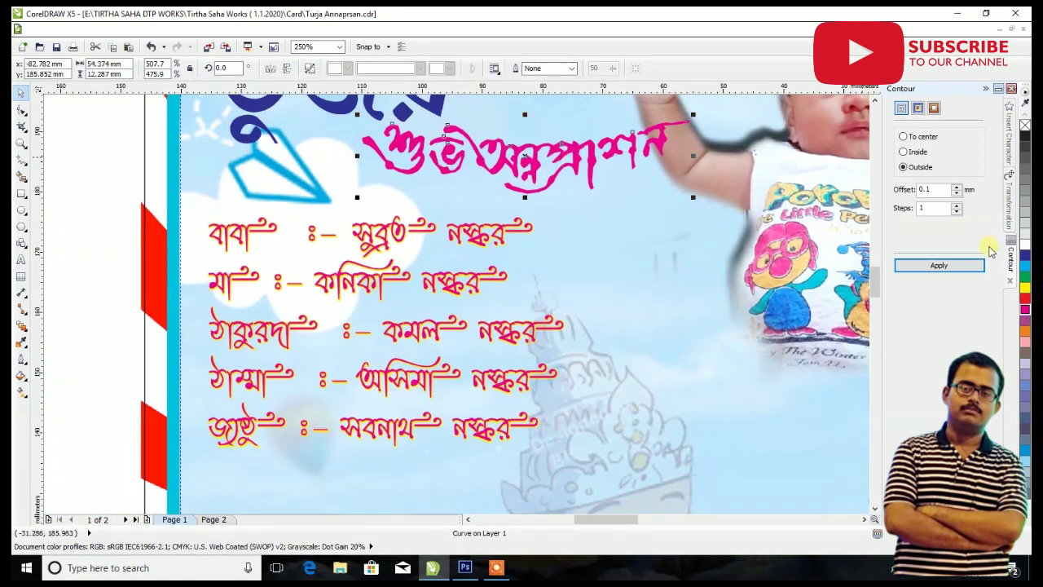
pyautogui.click(1025, 281)
pyautogui.click(938, 265)
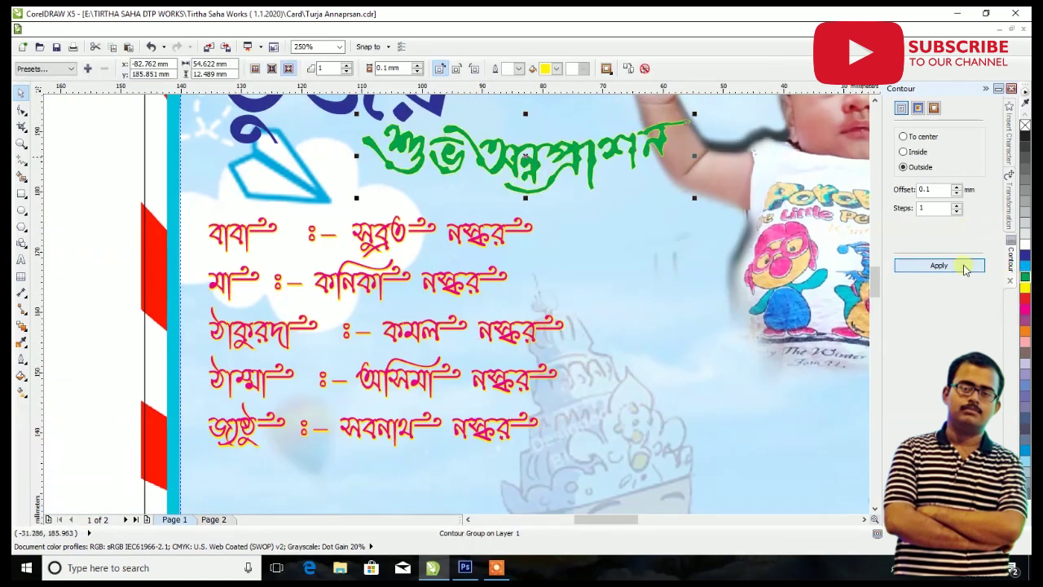
pyautogui.click(544, 70)
pyautogui.doubleClick(389, 69)
pyautogui.write('0.5')
pyautogui.press('Return')
pyautogui.scroll(-3, 488, 310)
pyautogui.scroll(2, 489, 244)
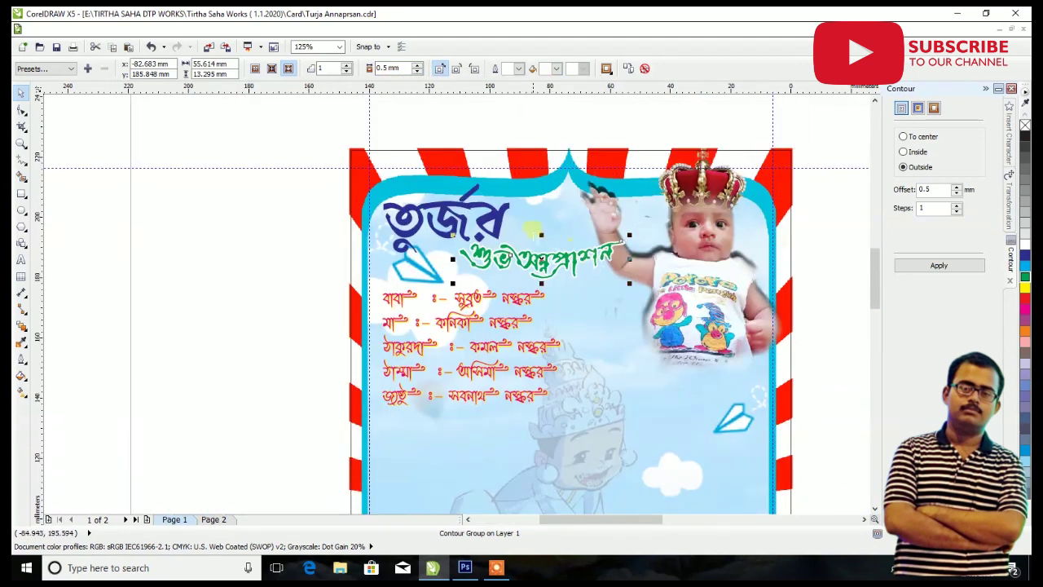
# Step: Select the name list, try reshaping its text, then leave editing
pyautogui.click(481, 297)
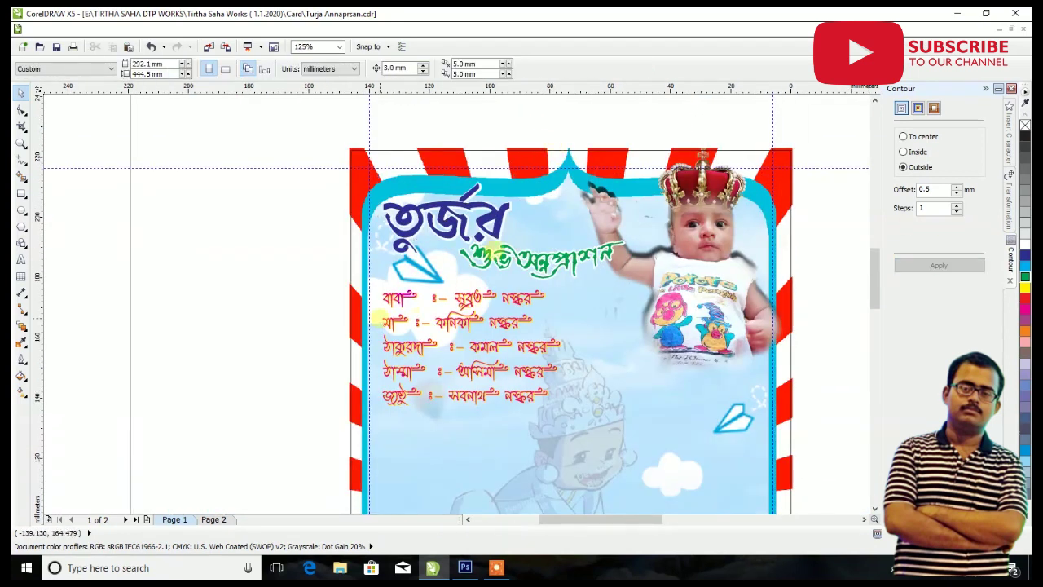
pyautogui.scroll(1, 481, 297)
pyautogui.scroll(1, 481, 297)
pyautogui.scroll(-1, 463, 277)
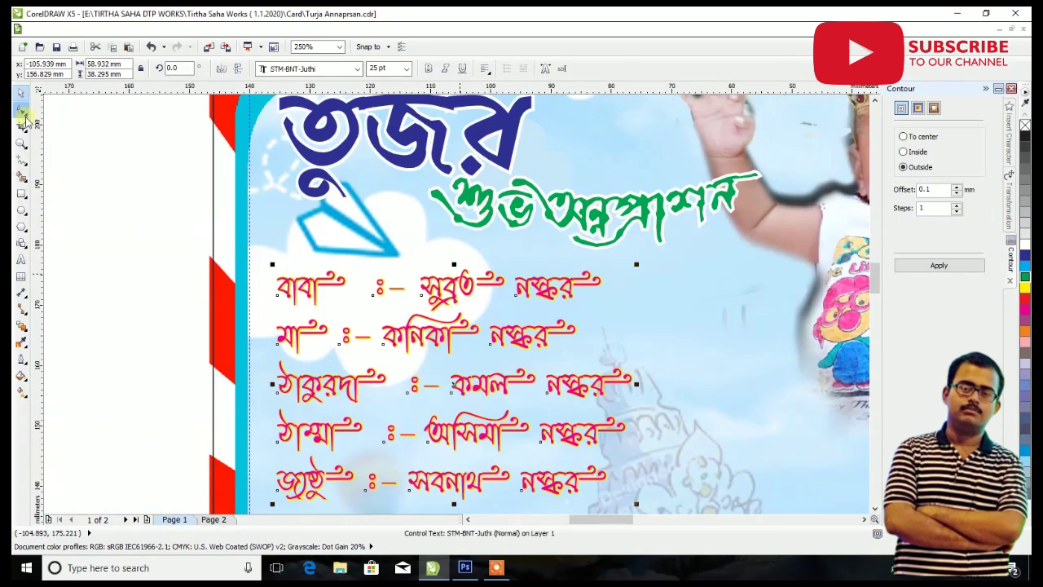
pyautogui.click(25, 120)
pyautogui.scroll(-1, 386, 429)
pyautogui.click(23, 111)
pyautogui.scroll(1, 354, 370)
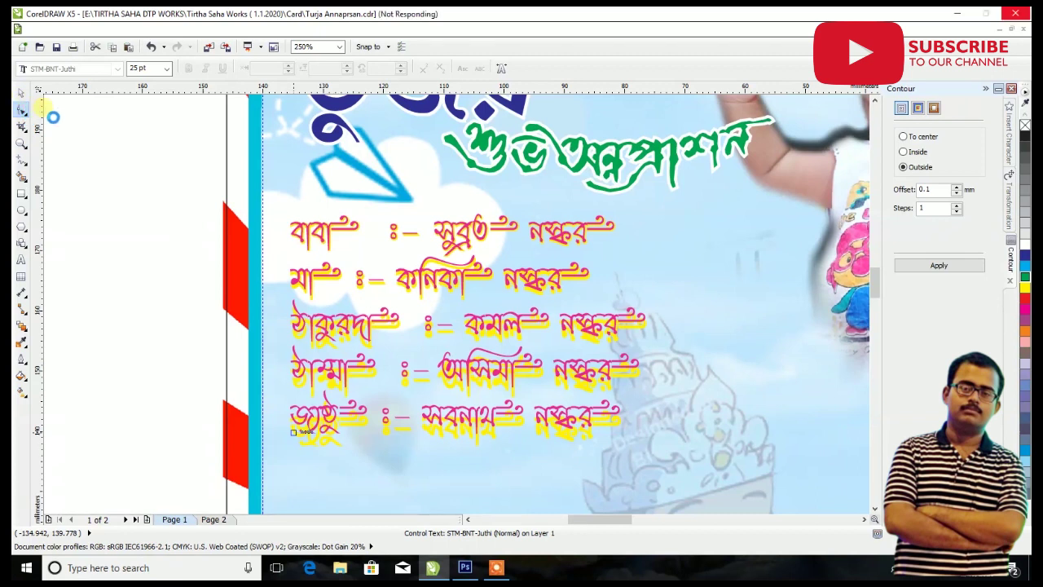
pyautogui.click(21, 92)
pyautogui.press('Escape')
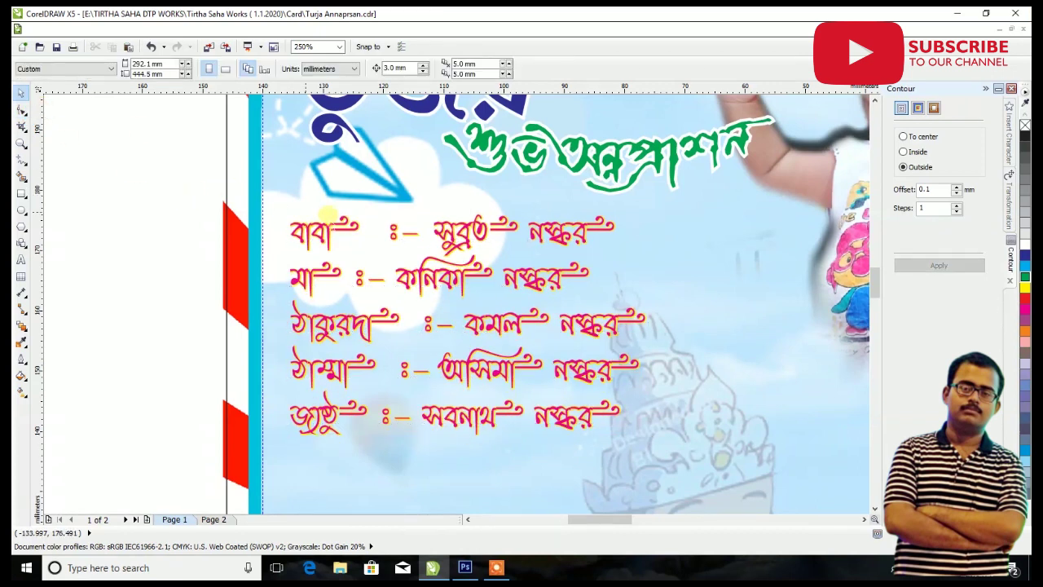
pyautogui.scroll(1, 329, 227)
pyautogui.scroll(2, 329, 227)
# Step: Reselect the name list and undo the last change to it
pyautogui.click(350, 275)
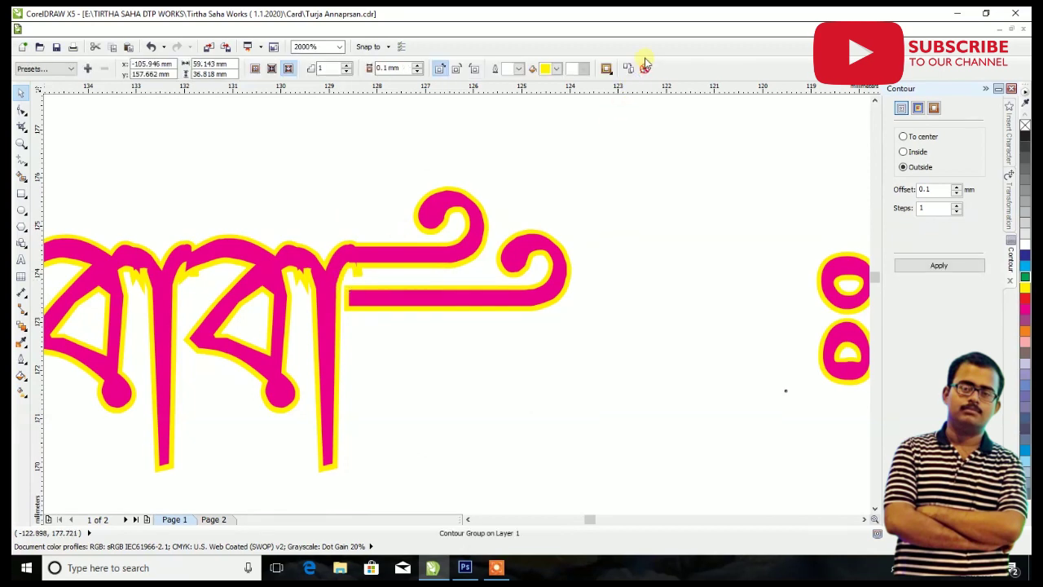
pyautogui.scroll(-3, 328, 216)
pyautogui.scroll(-3, 329, 216)
pyautogui.hotkey('ctrl', 'z')
pyautogui.scroll(1, 371, 245)
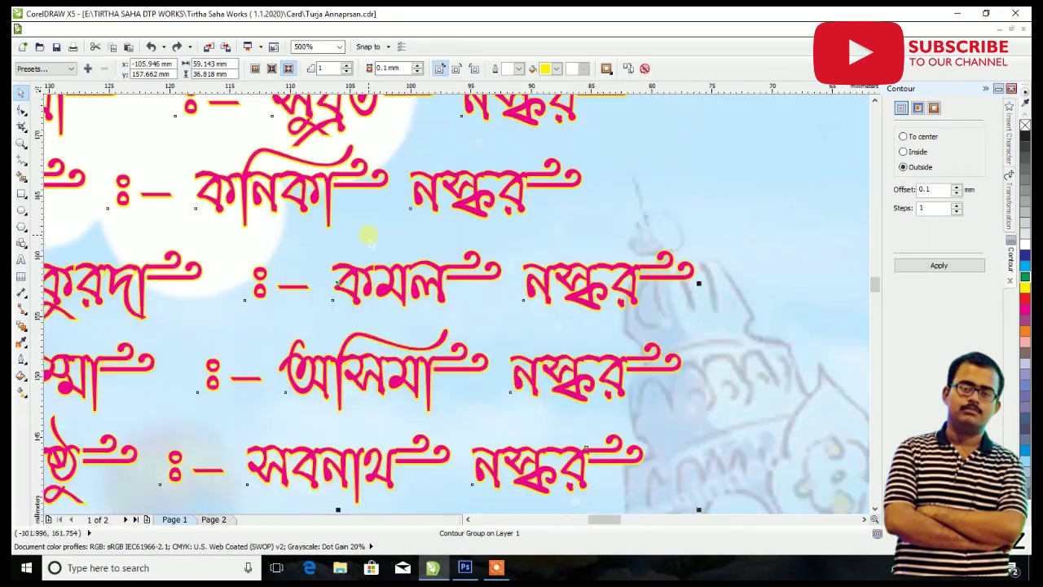
pyautogui.scroll(1, 390, 281)
pyautogui.scroll(-2, 390, 281)
pyautogui.scroll(1, 861, 289)
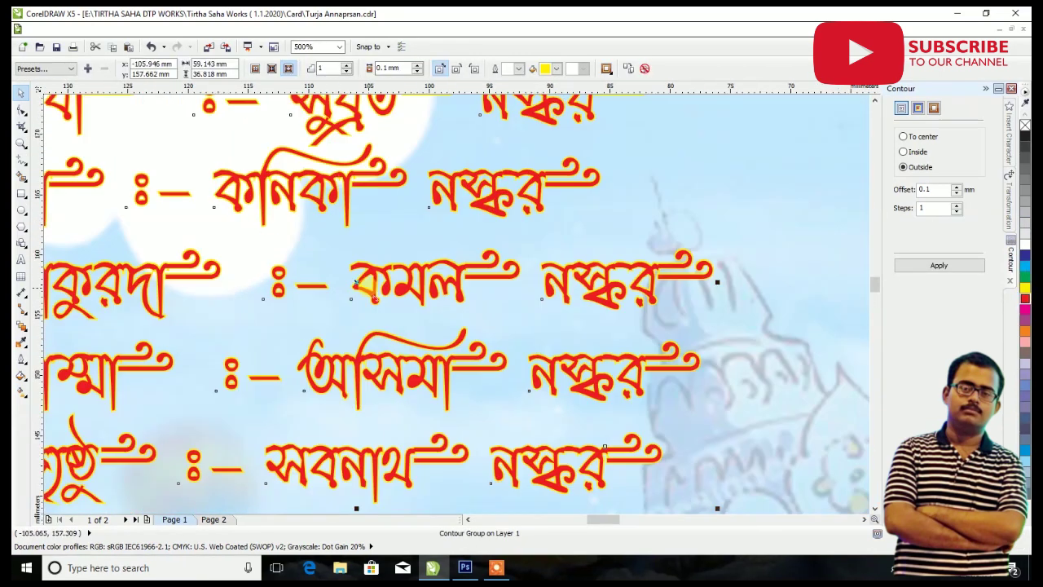
pyautogui.scroll(-3, 861, 289)
pyautogui.scroll(-2, 861, 287)
# Step: Move the দাদু/দিদুন lines beside the list and make them red with an outside contour
pyautogui.click(499, 295)
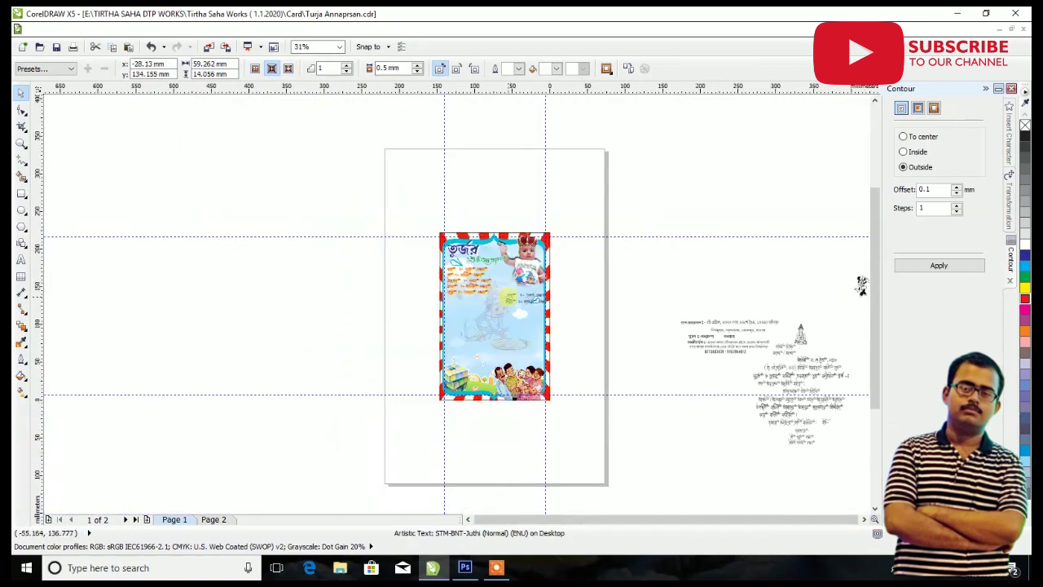
pyautogui.scroll(3, 497, 292)
pyautogui.click(482, 114)
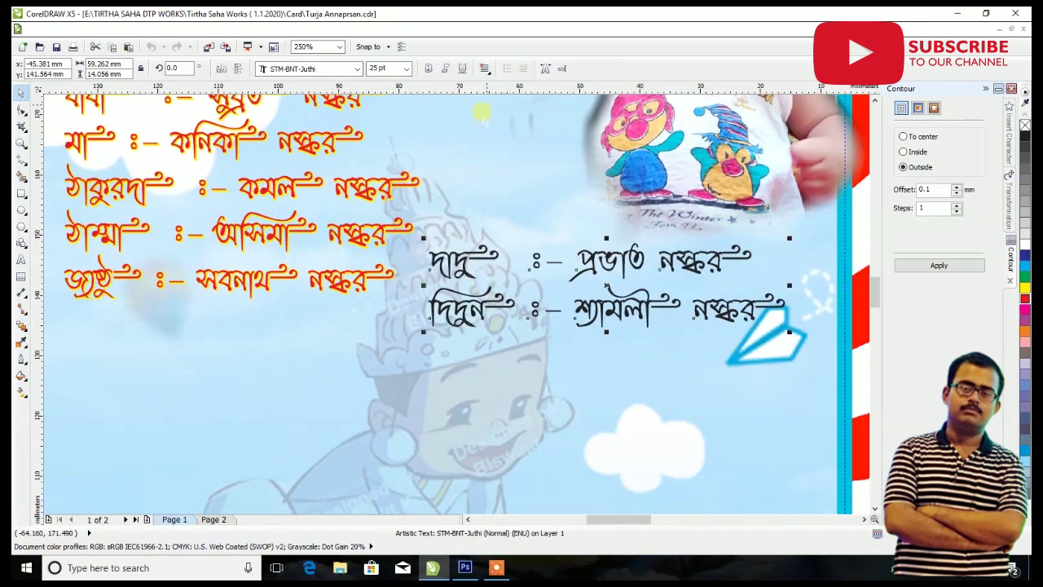
pyautogui.click(473, 257)
pyautogui.moveTo(484, 250); pyautogui.dragTo(512, 235)
pyautogui.click(926, 269)
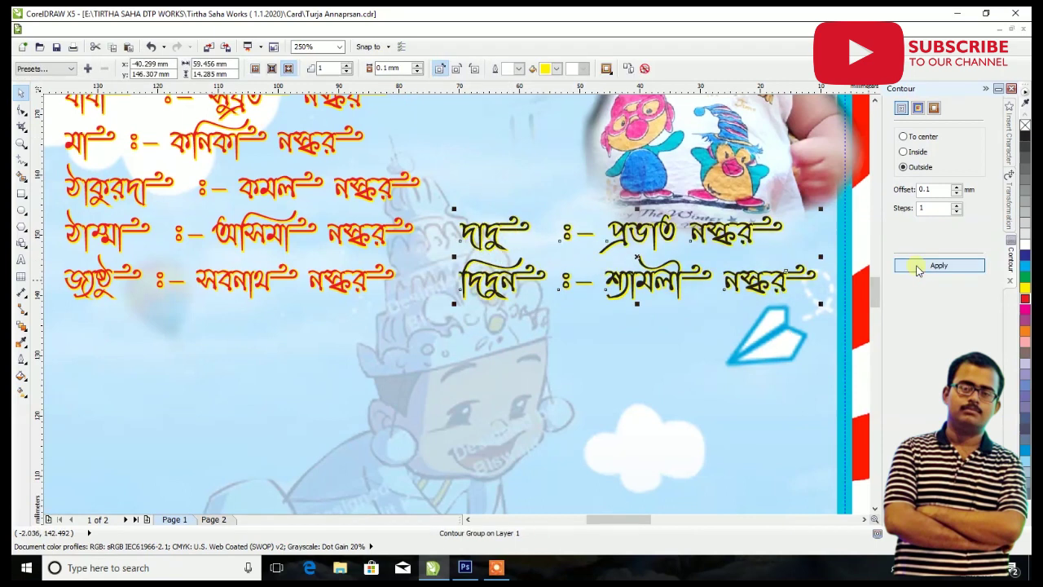
pyautogui.click(1025, 301)
pyautogui.scroll(-3, 528, 237)
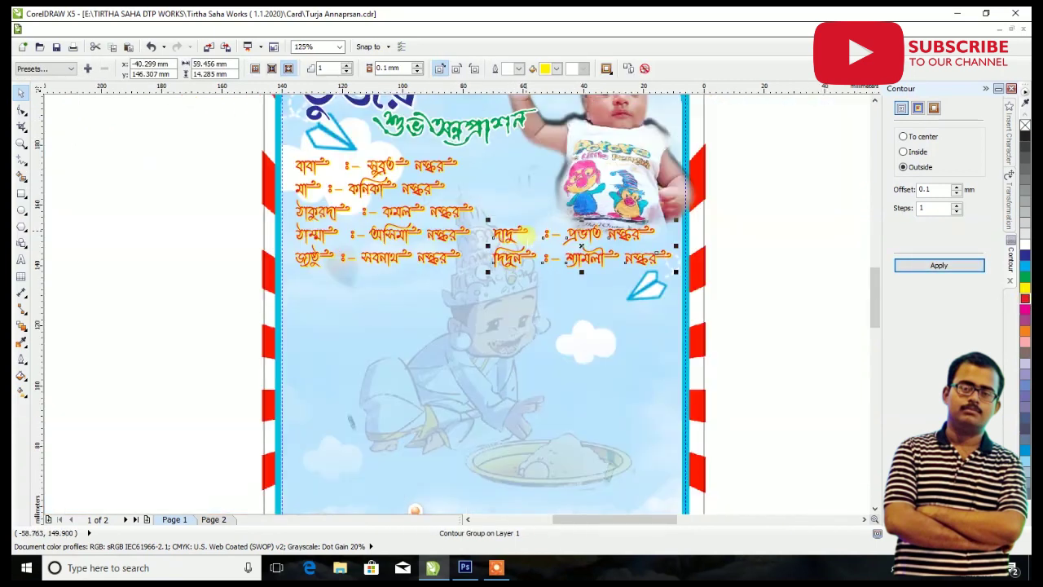
pyautogui.scroll(-3, 528, 237)
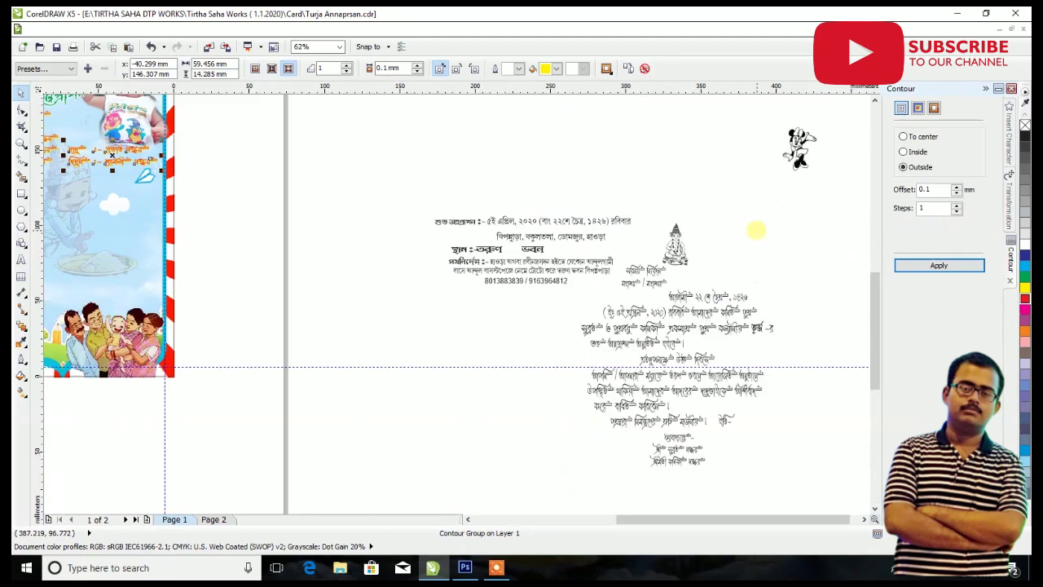
# Step: Draw paragraph text frames on the card and beside it
pyautogui.scroll(2, 333, 239)
pyautogui.click(21, 259)
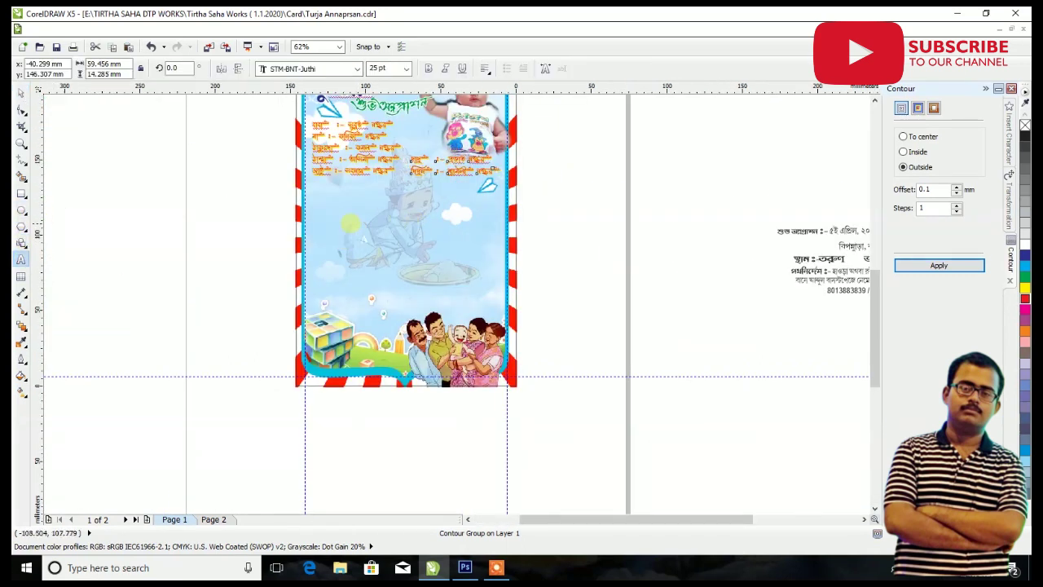
pyautogui.moveTo(312, 214); pyautogui.dragTo(495, 287)
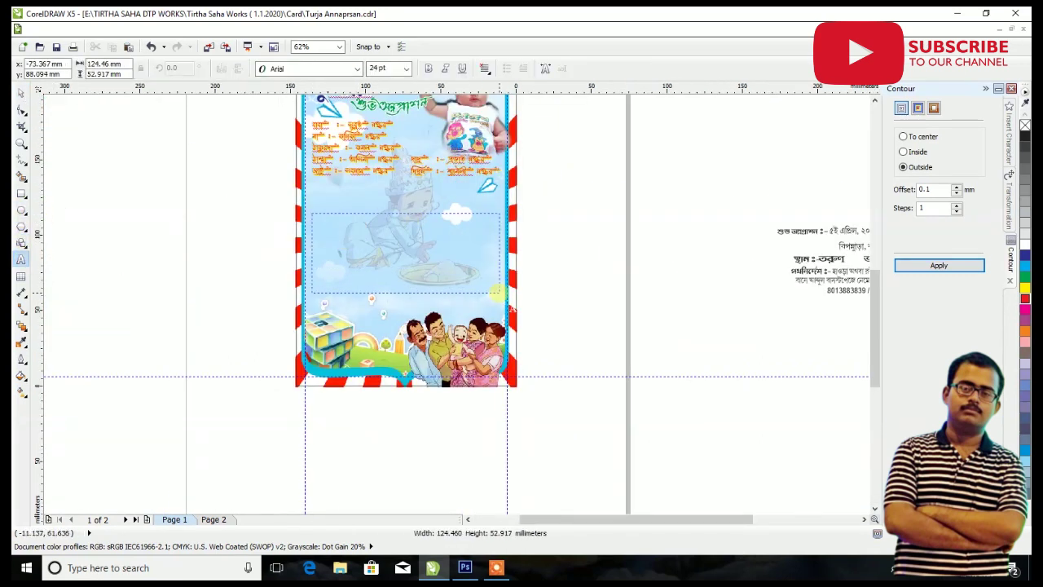
pyautogui.scroll(-1, 820, 223)
pyautogui.scroll(2, 495, 369)
pyautogui.scroll(-1, 495, 368)
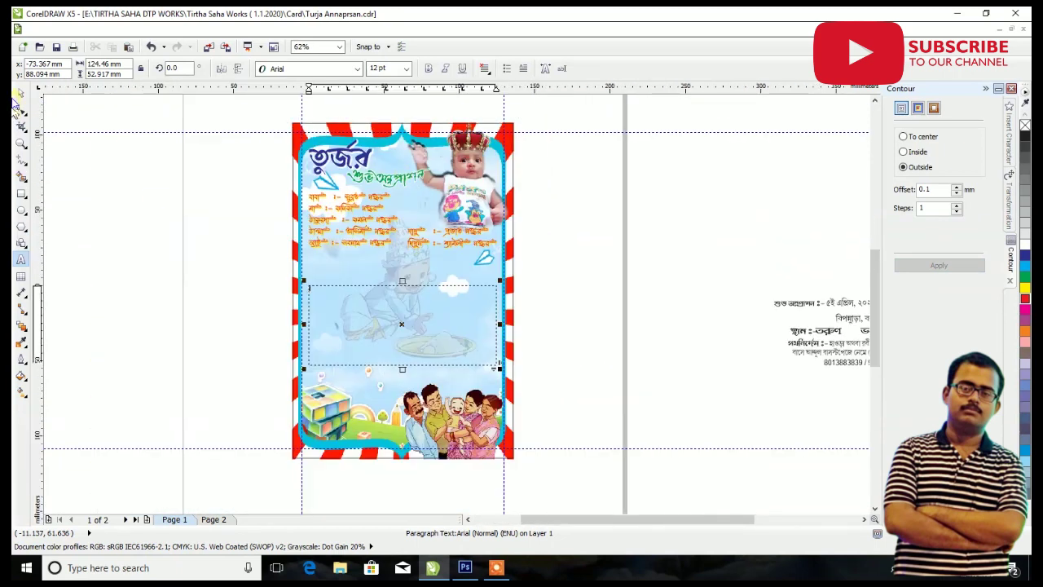
pyautogui.scroll(-1, 310, 309)
pyautogui.moveTo(495, 334); pyautogui.dragTo(600, 384)
pyautogui.scroll(1, 600, 383)
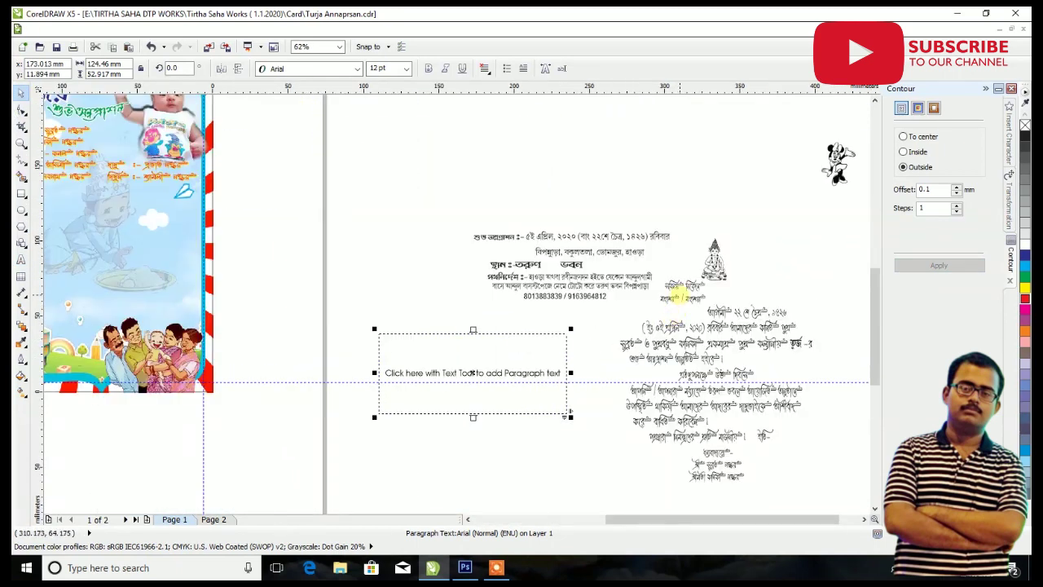
# Step: Move the greeting text beside the new frame, change its alignment and set it to 24 pt
pyautogui.moveTo(679, 290); pyautogui.dragTo(607, 313)
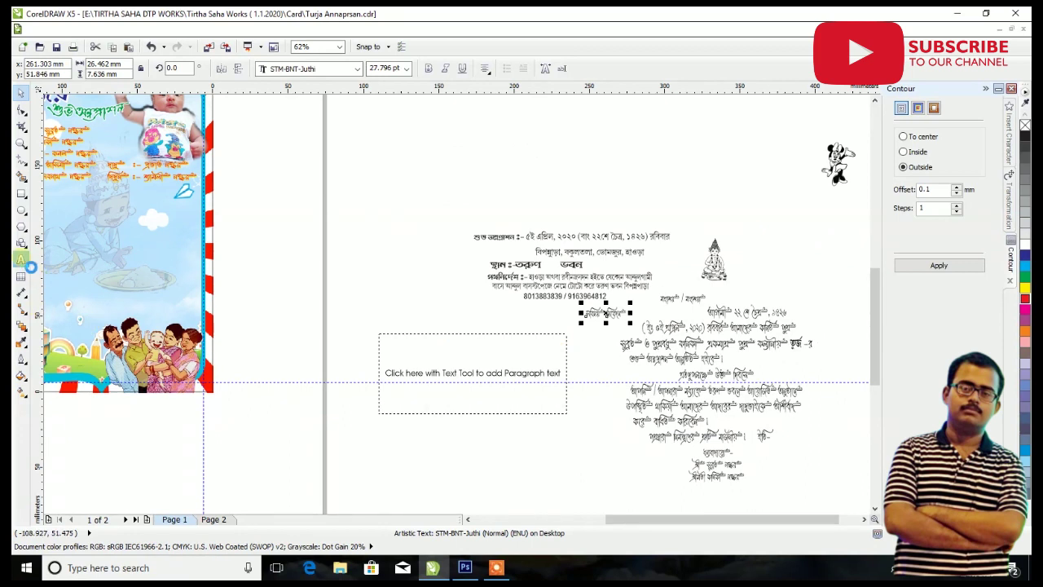
pyautogui.moveTo(605, 313); pyautogui.dragTo(396, 306)
pyautogui.scroll(1, 422, 332)
pyautogui.click(22, 92)
pyautogui.click(484, 70)
pyautogui.click(489, 92)
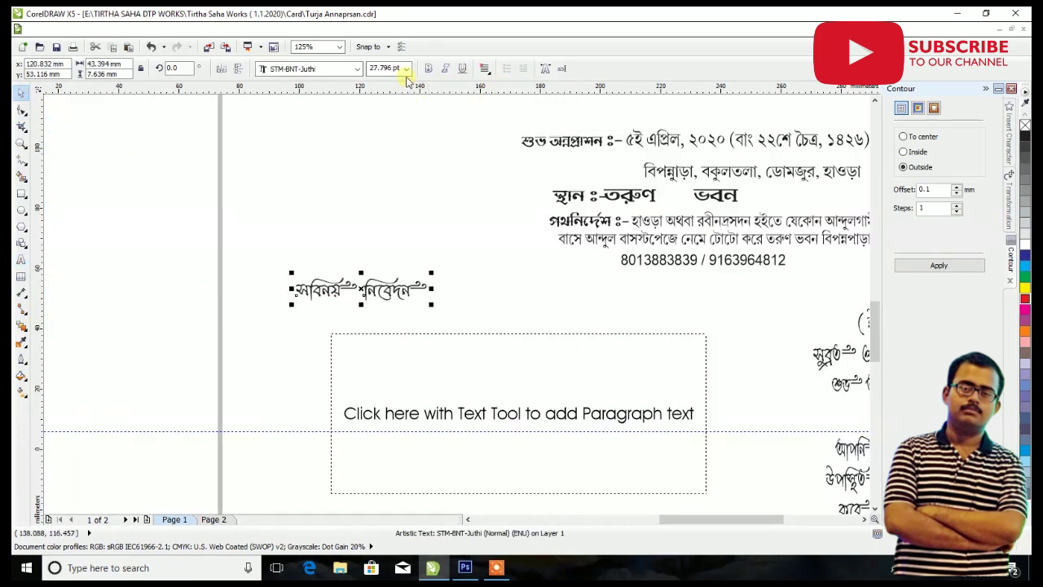
pyautogui.write('24')
pyautogui.press('Return')
# Step: Move the সবিনয় নিবেদন text into the paragraph frame
pyautogui.click(23, 259)
pyautogui.hotkey('ctrl', 'x')
pyautogui.click(345, 371)
pyautogui.hotkey('ctrl', 'v')
pyautogui.scroll(-1, 309, 325)
# Step: Cut the মহাশয় / মহাশয়া text and paste it near the frame
pyautogui.click(629, 291)
pyautogui.hotkey('ctrl', 'a')
pyautogui.hotkey('ctrl', 'x')
pyautogui.scroll(1, 414, 309)
pyautogui.click(391, 307)
pyautogui.hotkey('ctrl', 'v')
pyautogui.click(22, 92)
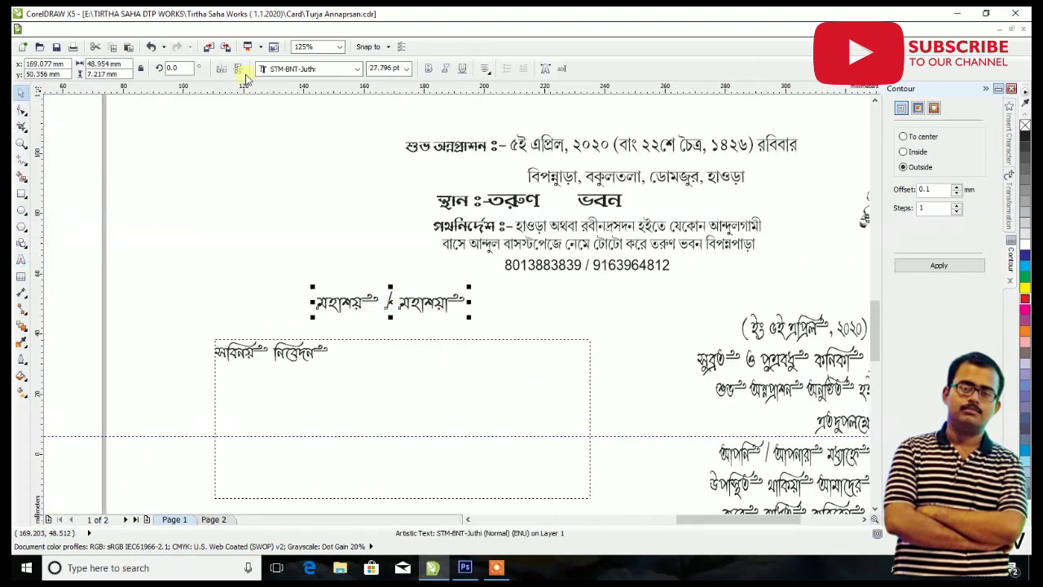
# Step: Move the মহাশয় / মহাশয়া text inside the paragraph frame
pyautogui.click(21, 259)
pyautogui.hotkey('ctrl', 'a')
pyautogui.hotkey('ctrl', 'x')
pyautogui.click(335, 368)
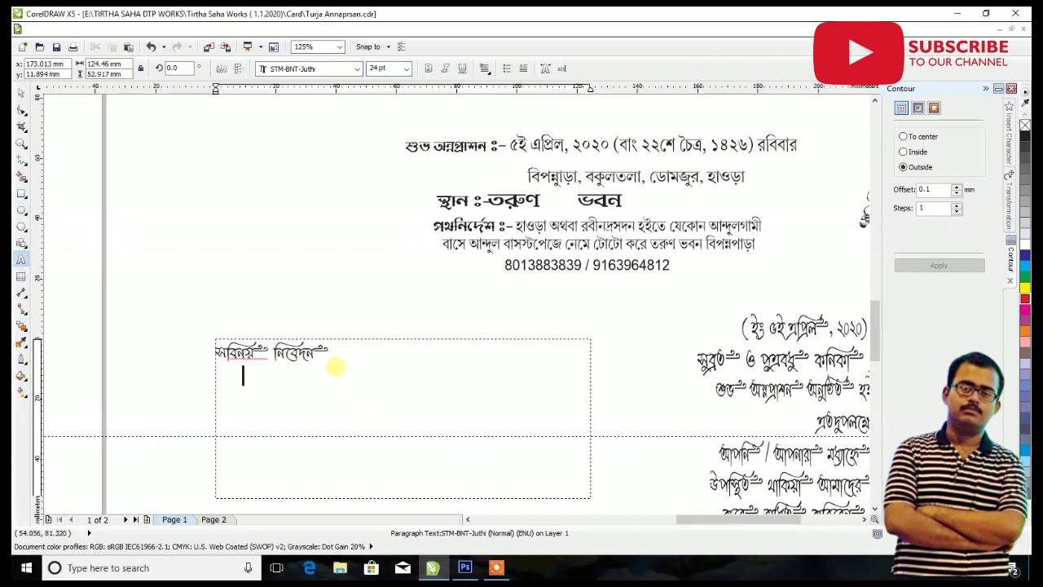
pyautogui.hotkey('ctrl', 'v')
pyautogui.click(21, 92)
# Step: Place the আগামী date line below the frame and append the English date to it
pyautogui.scroll(-2, 448, 302)
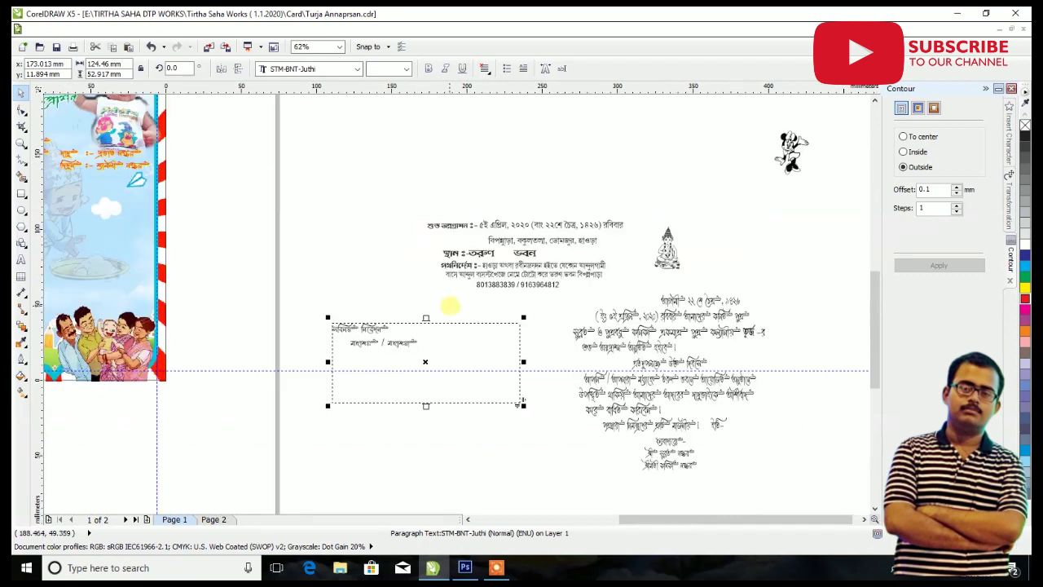
pyautogui.moveTo(680, 301); pyautogui.dragTo(420, 444)
pyautogui.scroll(2, 444, 442)
pyautogui.click(21, 259)
pyautogui.hotkey('ctrl', 'a')
pyautogui.doubleClick(791, 181)
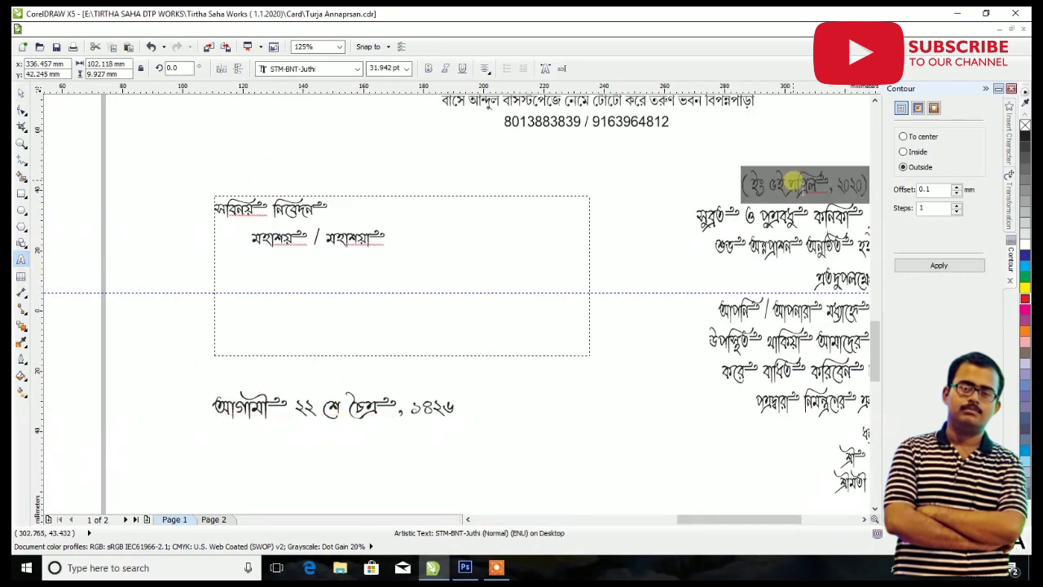
pyautogui.press('Delete')
pyautogui.click(421, 405)
pyautogui.hotkey('ctrl', 'v')
pyautogui.click(21, 92)
# Step: Move the paragraph frame up and left and set its text to 20 pt
pyautogui.click(264, 211)
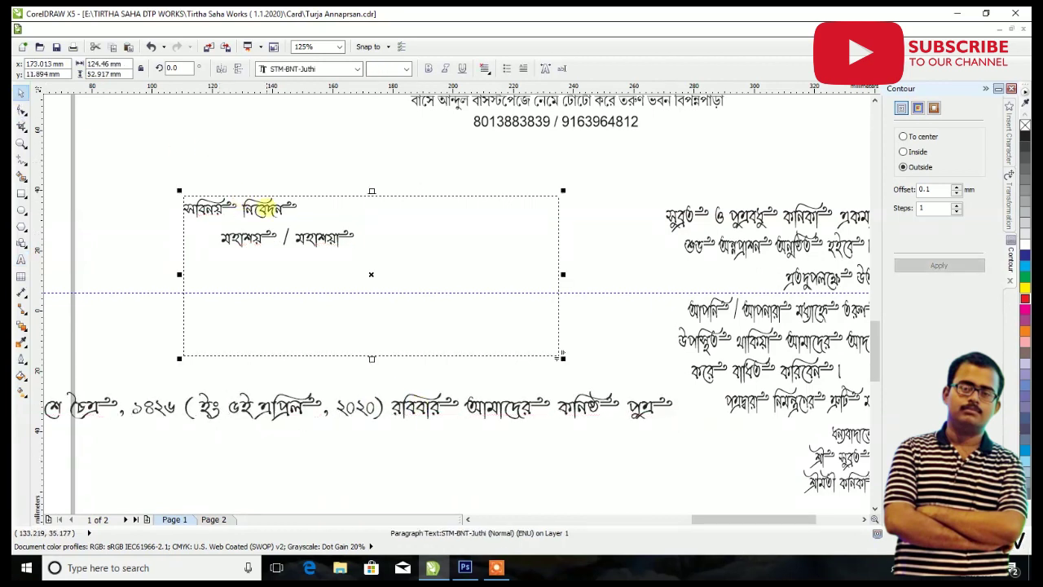
pyautogui.moveTo(263, 211); pyautogui.dragTo(227, 173)
pyautogui.write('25')
pyautogui.press('Return')
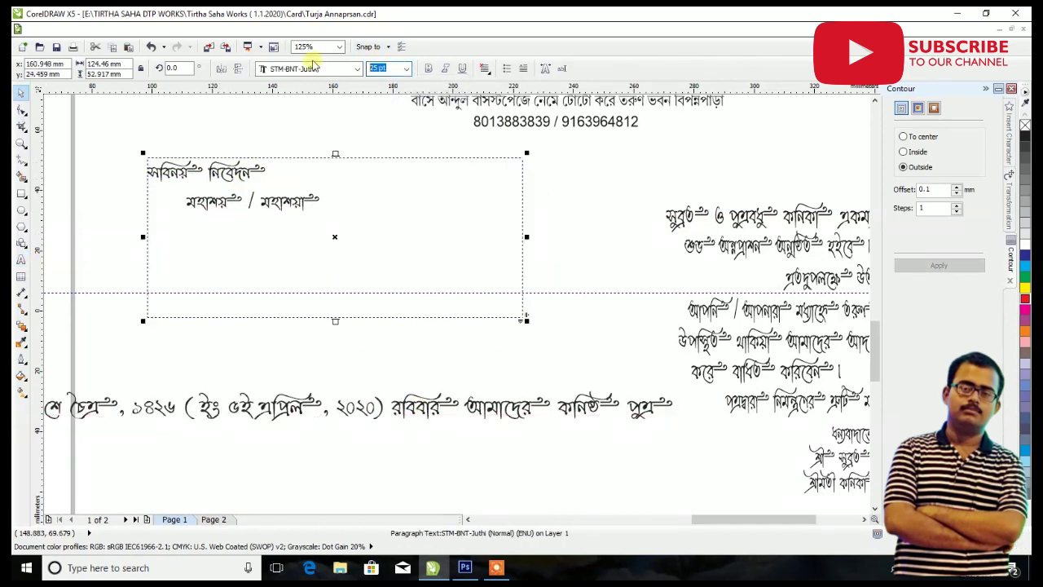
pyautogui.write('20')
pyautogui.press('Return')
# Step: Paste the date text after মহাশয়া and move the next right-hand line below the frame
pyautogui.click(206, 403)
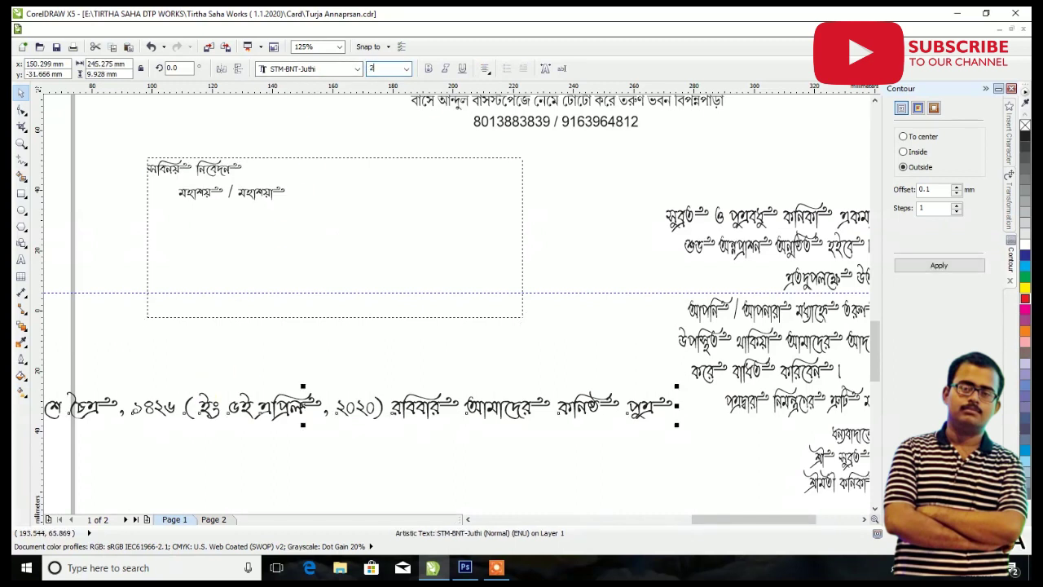
pyautogui.click(21, 259)
pyautogui.click(300, 196)
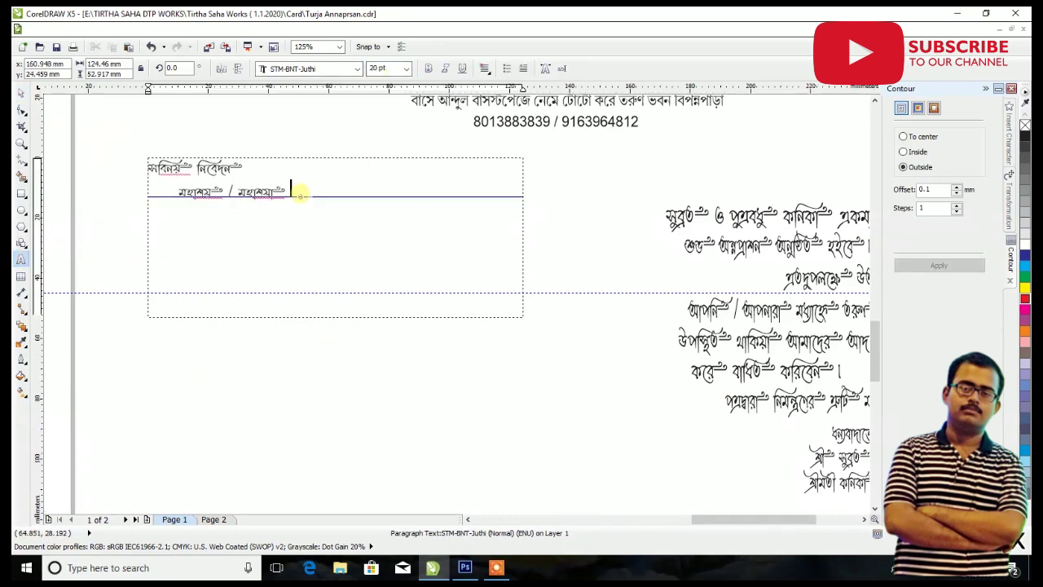
pyautogui.hotkey('ctrl', 'v')
pyautogui.click(722, 217)
pyautogui.hotkey('ctrl', 'x')
pyautogui.hotkey('ctrl', 'v')
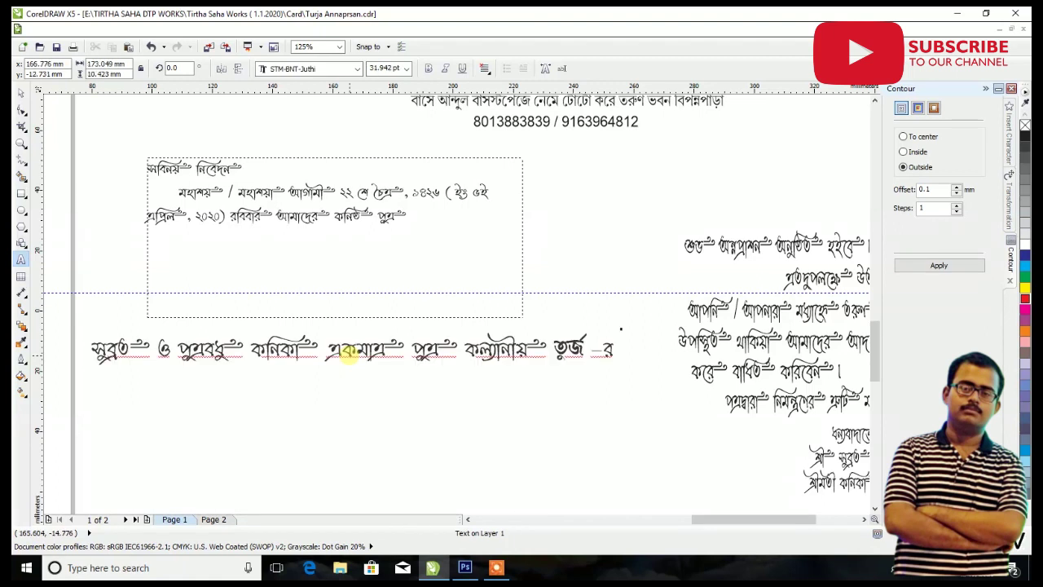
# Step: Append the শুভ অন্নপ্রাশন line after the child's name and size it 20 pt
pyautogui.moveTo(683, 245); pyautogui.dragTo(869, 245)
pyautogui.hotkey('ctrl', 'x')
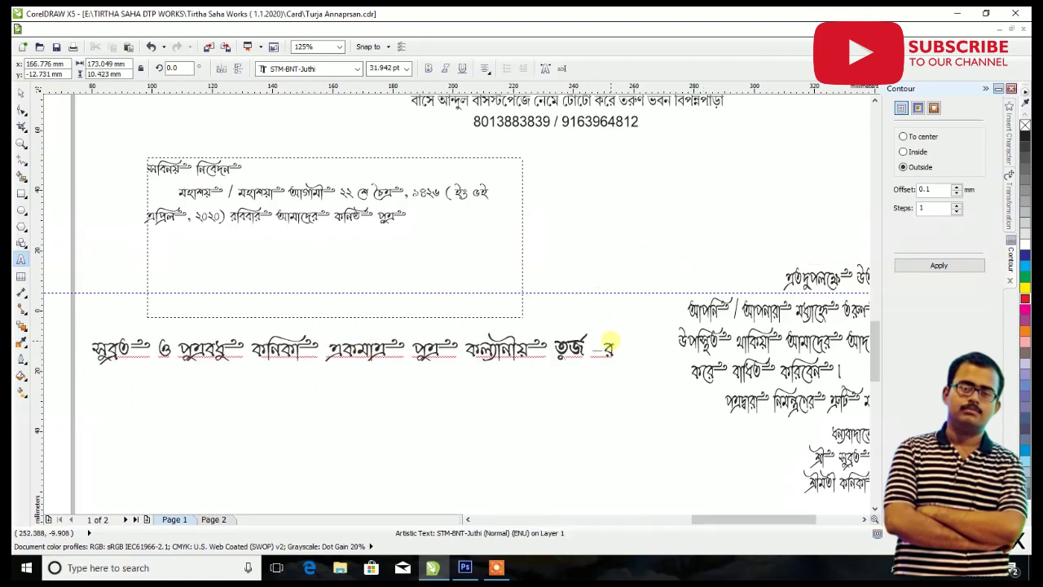
pyautogui.hotkey('ctrl', 'v')
pyautogui.hotkey('ctrl', 'space')
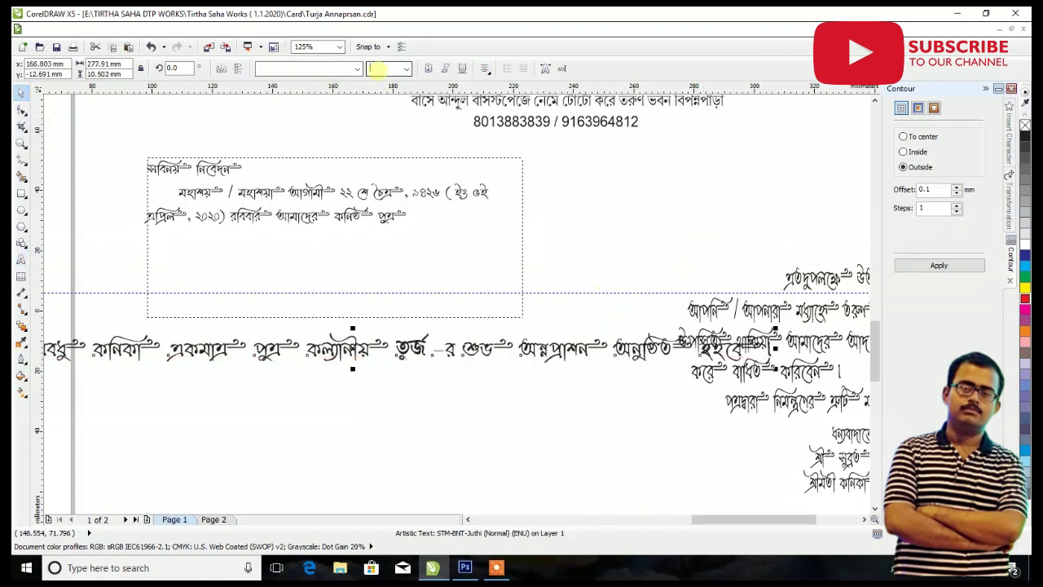
pyautogui.write('20')
pyautogui.press('Return')
# Step: Insert the long Bengali line after পুত্র and enlarge the paragraph frame downward
pyautogui.click(21, 261)
pyautogui.hotkey('ctrl', 'a')
pyautogui.hotkey('ctrl', 'x')
pyautogui.click(412, 215)
pyautogui.hotkey('ctrl', 'v')
pyautogui.scroll(-2, 532, 264)
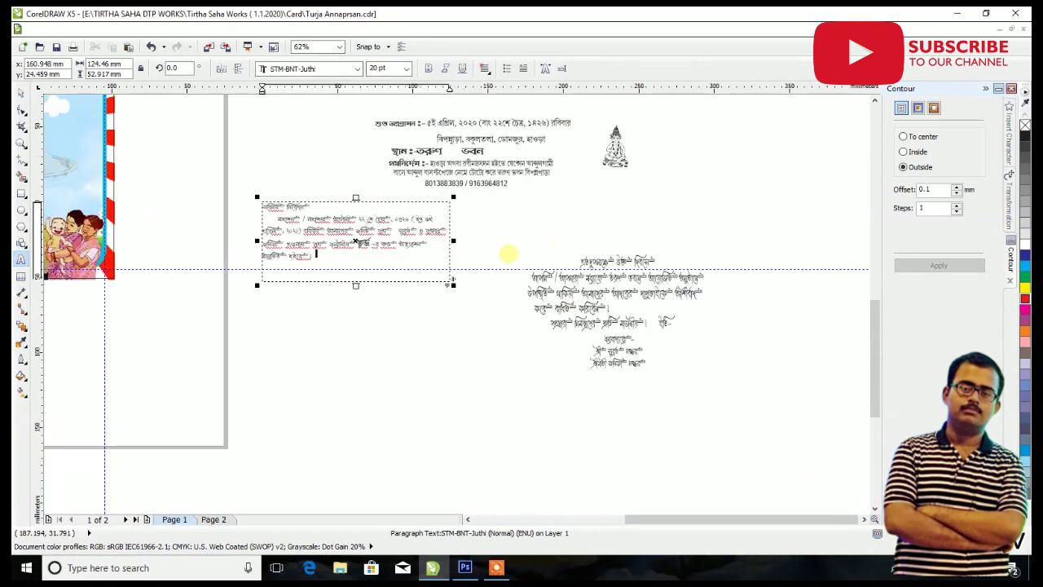
pyautogui.moveTo(356, 286); pyautogui.dragTo(354, 319)
pyautogui.scroll(2, 359, 322)
# Step: Join the next right-hand line's text onto the lower line and set it to 20 pt
pyautogui.click(839, 265)
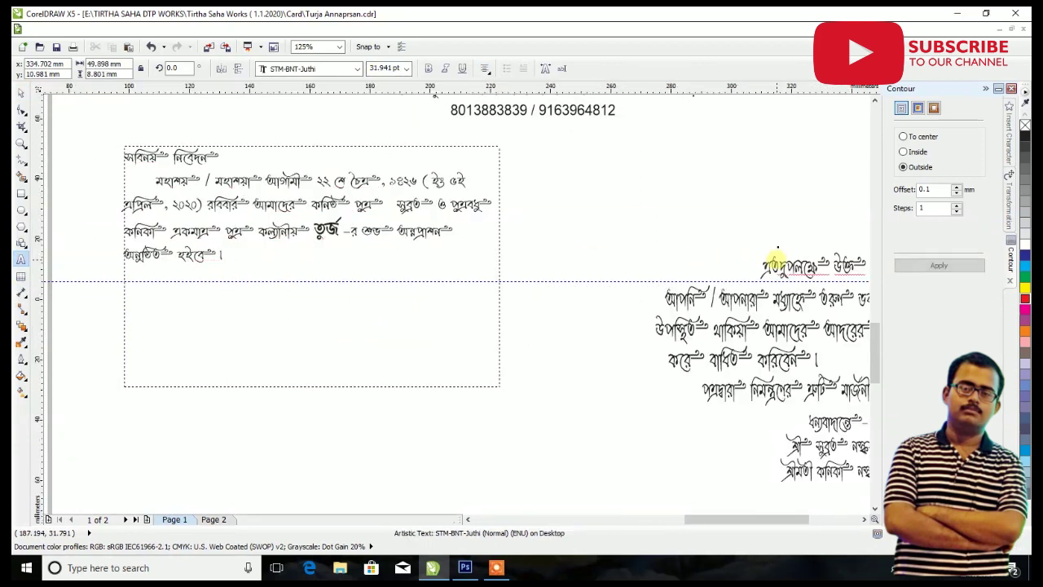
pyautogui.click(215, 442)
pyautogui.hotkey('ctrl', 'v')
pyautogui.moveTo(668, 299); pyautogui.dragTo(869, 299)
pyautogui.hotkey('ctrl', 'x')
pyautogui.click(341, 436)
pyautogui.hotkey('ctrl', 'v')
pyautogui.click(14, 93)
pyautogui.click(375, 68)
pyautogui.press('Return')
# Step: Merge that bottom line into the end of the paragraph
pyautogui.click(21, 259)
pyautogui.hotkey('ctrl', 'a')
pyautogui.hotkey('ctrl', 'x')
pyautogui.click(256, 266)
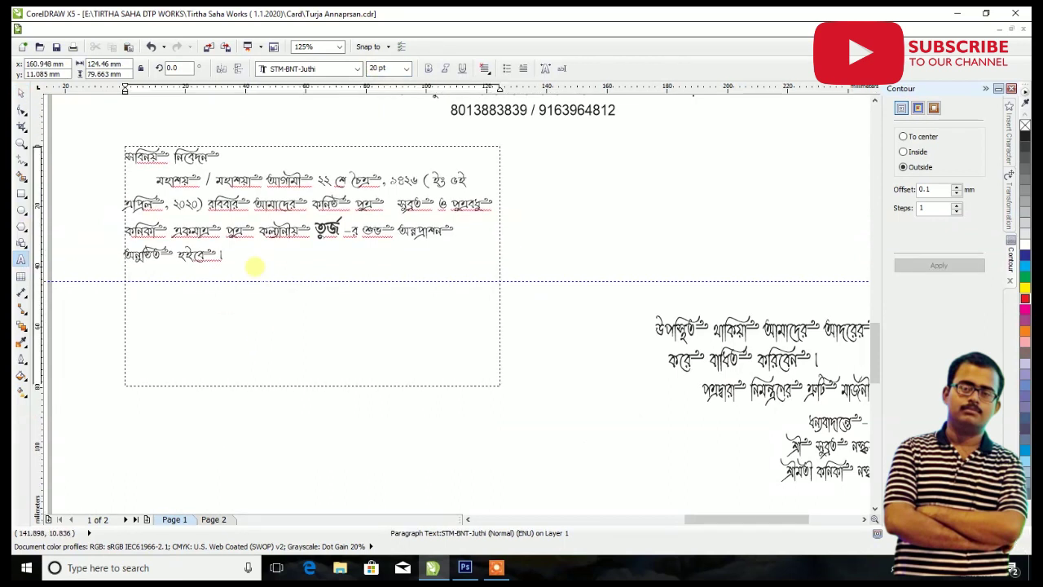
pyautogui.hotkey('ctrl', 'v')
# Step: Bring the উপস্থিতি line over from the right side of the canvas
pyautogui.click(685, 330)
pyautogui.hotkey('ctrl', 'a')
pyautogui.hotkey('ctrl', 'x')
pyautogui.click(242, 460)
pyautogui.hotkey('ctrl', 'v')
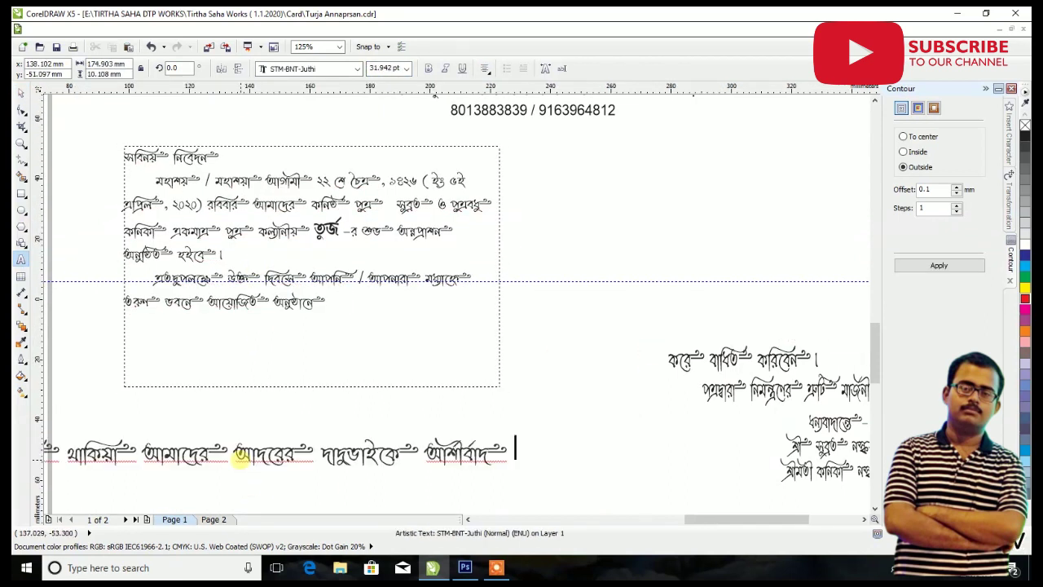
# Step: Append the sentence's closing words to the bottom line and set it to 20 pt
pyautogui.click(685, 359)
pyautogui.hotkey('ctrl', 'a')
pyautogui.hotkey('ctrl', 'x')
pyautogui.click(497, 449)
pyautogui.hotkey('ctrl', 'v')
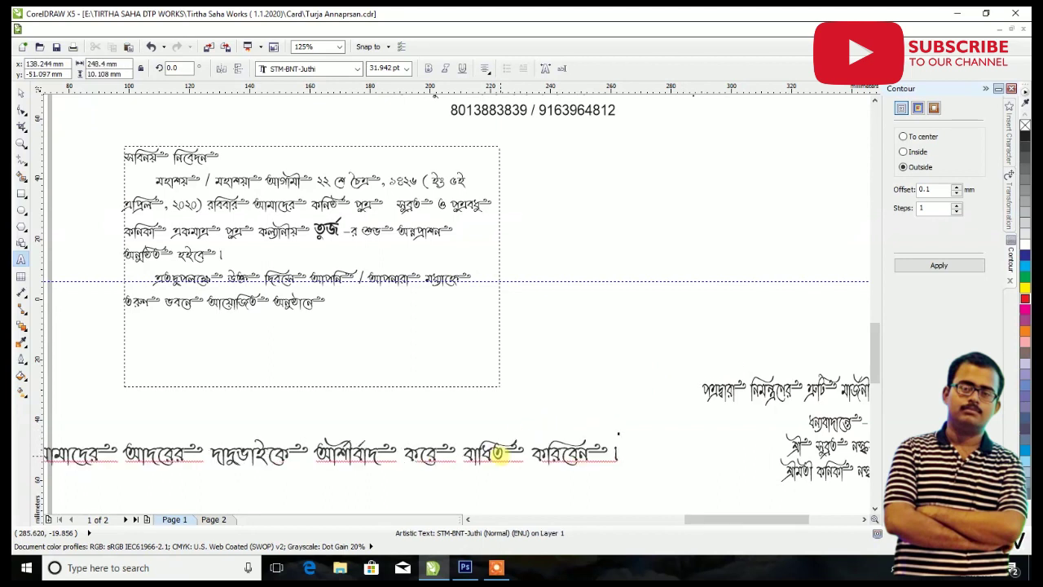
pyautogui.hotkey('ctrl', 'a')
pyautogui.click(21, 95)
pyautogui.click(387, 68)
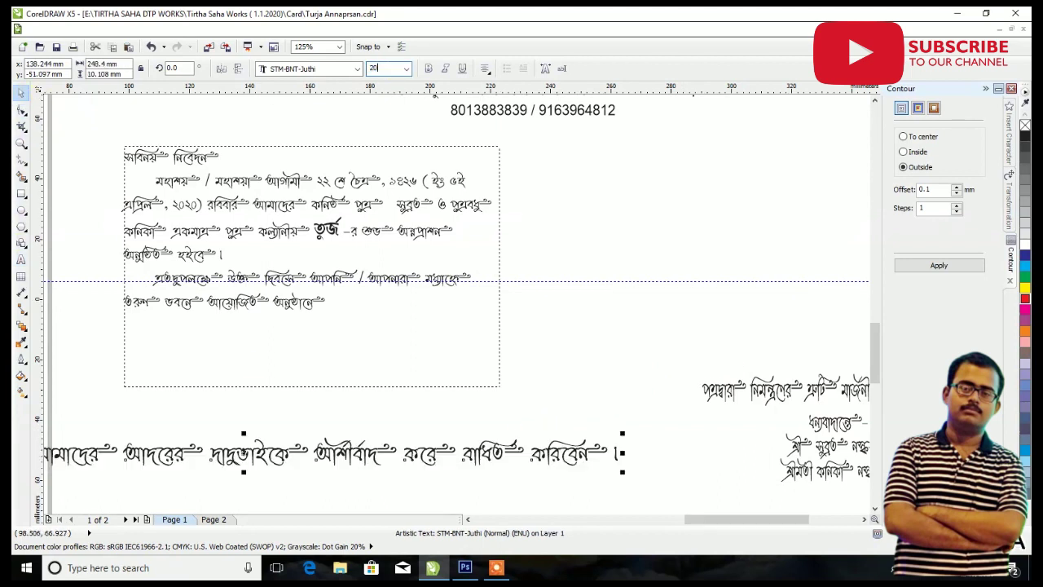
pyautogui.press('Return')
# Step: Add the completed bottom line to the paragraph's end
pyautogui.click(21, 259)
pyautogui.click(452, 455)
pyautogui.hotkey('ctrl', 'a')
pyautogui.hotkey('ctrl', 'x')
pyautogui.click(358, 305)
pyautogui.hotkey('ctrl', 'v')
# Step: Move the bottom-right text line onto the canvas below and resize it to 20 pt
pyautogui.click(726, 391)
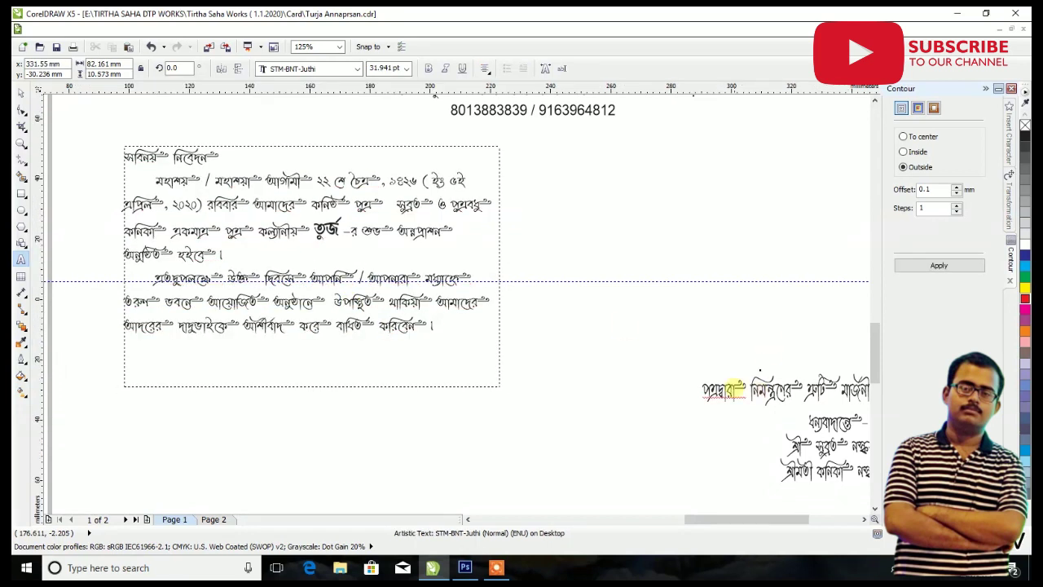
pyautogui.hotkey('ctrl', 'a')
pyautogui.hotkey('ctrl', 'x')
pyautogui.click(377, 458)
pyautogui.hotkey('ctrl', 'v')
pyautogui.click(22, 93)
pyautogui.write('0')
pyautogui.press('Return')
# Step: Paste that line as a new last line of the paragraph
pyautogui.click(21, 259)
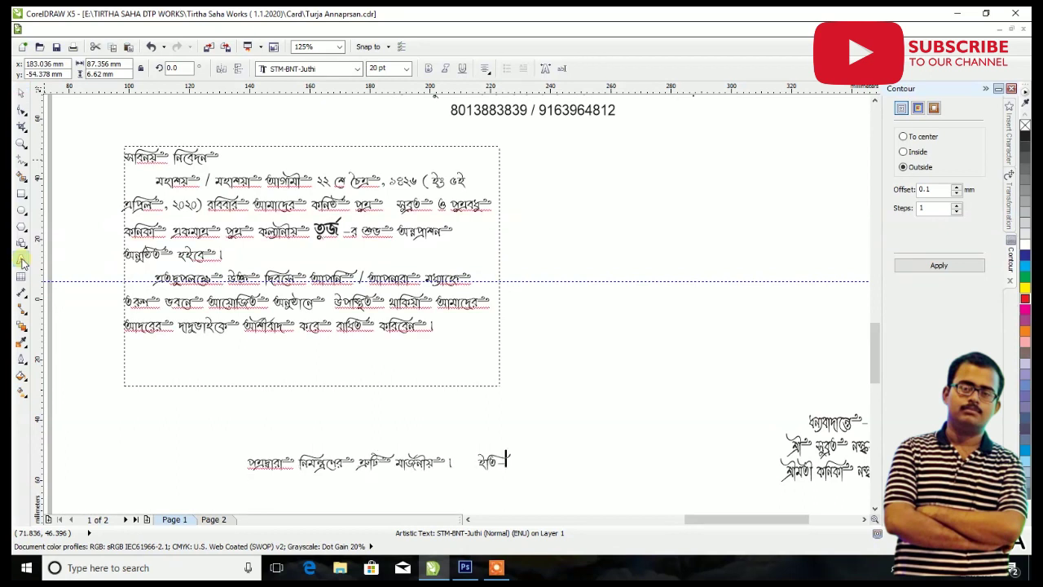
pyautogui.hotkey('ctrl', 'a')
pyautogui.hotkey('ctrl', 'x')
pyautogui.click(440, 322)
pyautogui.press('Return')
pyautogui.hotkey('ctrl', 'v')
# Step: Change the paragraph's alignment and position it on the card above the family illustration
pyautogui.press('F3')
pyautogui.press('F3')
pyautogui.click(21, 95)
pyautogui.click(485, 68)
pyautogui.click(480, 173)
pyautogui.moveTo(423, 300); pyautogui.dragTo(245, 255)
pyautogui.scroll(4, 244, 254)
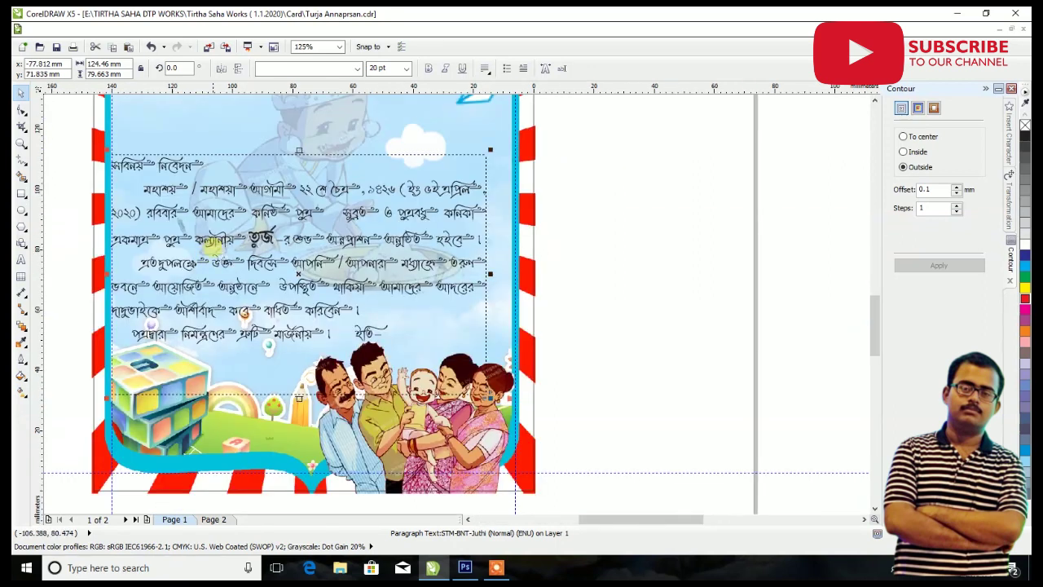
# Step: Widen the paragraph frame and remove the extra gap after পুত্র
pyautogui.moveTo(497, 259); pyautogui.dragTo(503, 261)
pyautogui.click(22, 259)
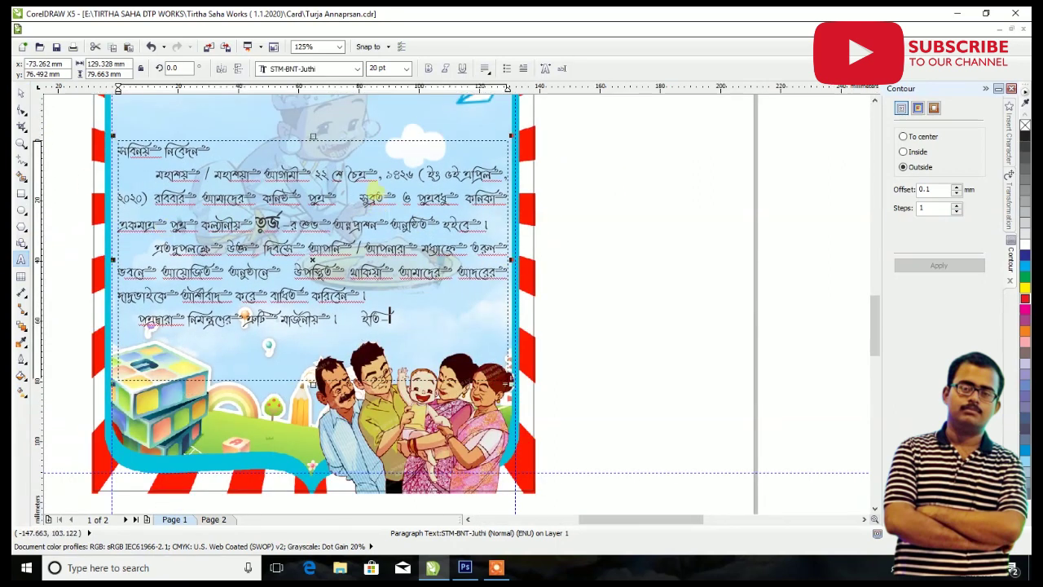
pyautogui.click(359, 197)
pyautogui.press('BackSpace')
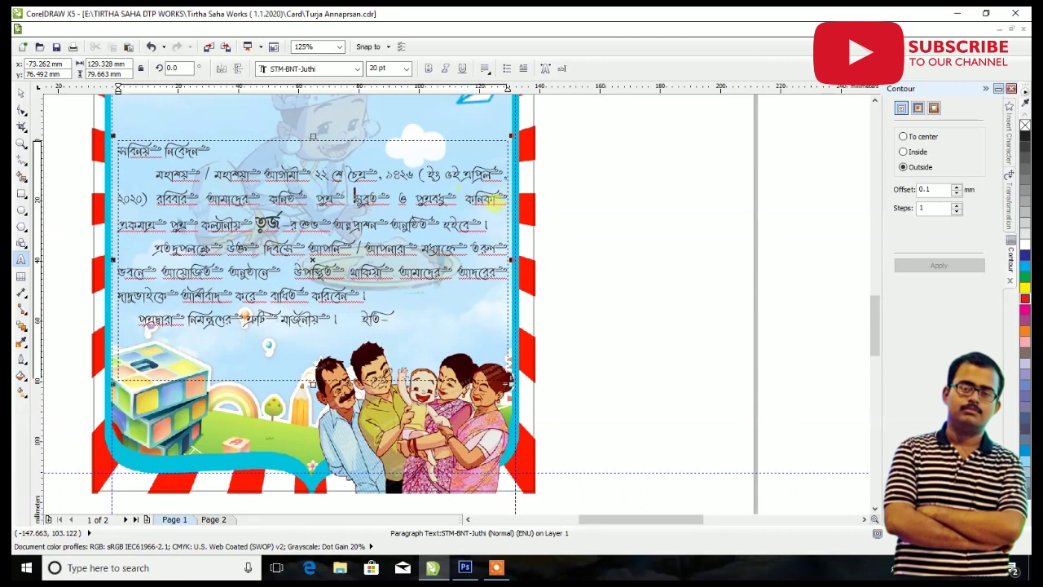
pyautogui.click(22, 111)
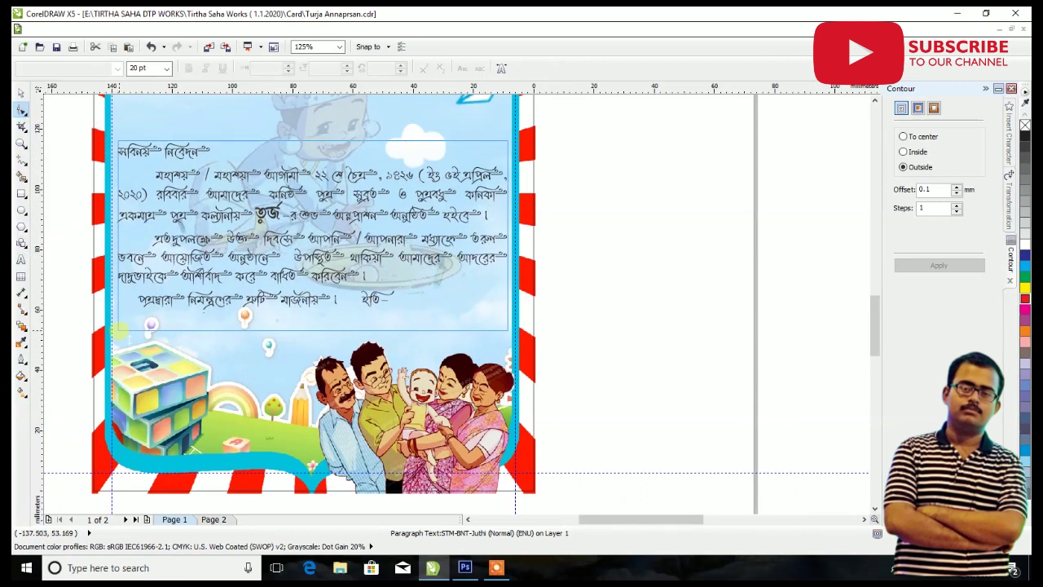
pyautogui.click(21, 259)
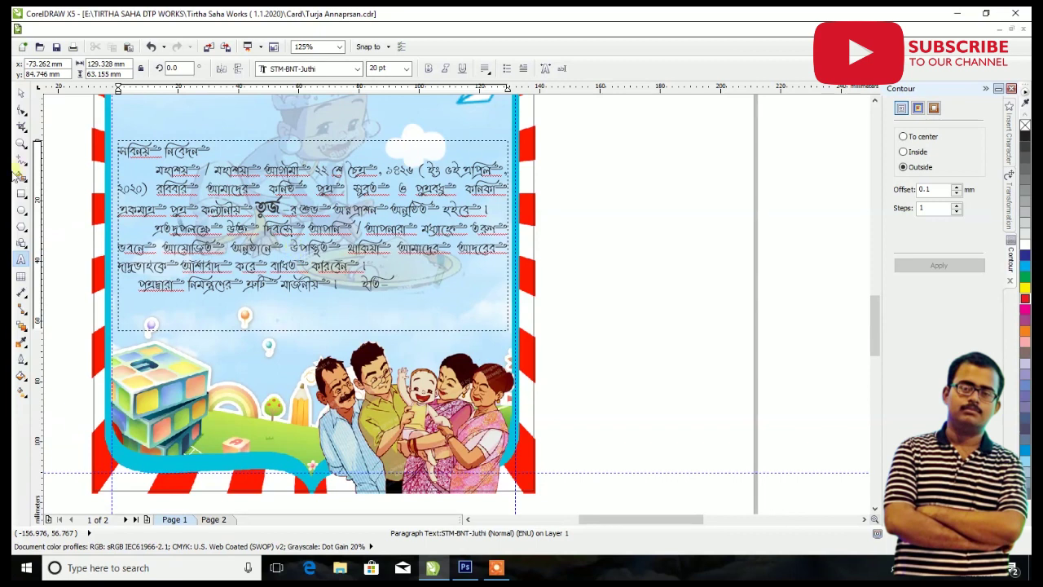
pyautogui.click(22, 92)
# Step: Set the body text to 23 pt and stretch the frame taller to show every line
pyautogui.write('23')
pyautogui.press('Return')
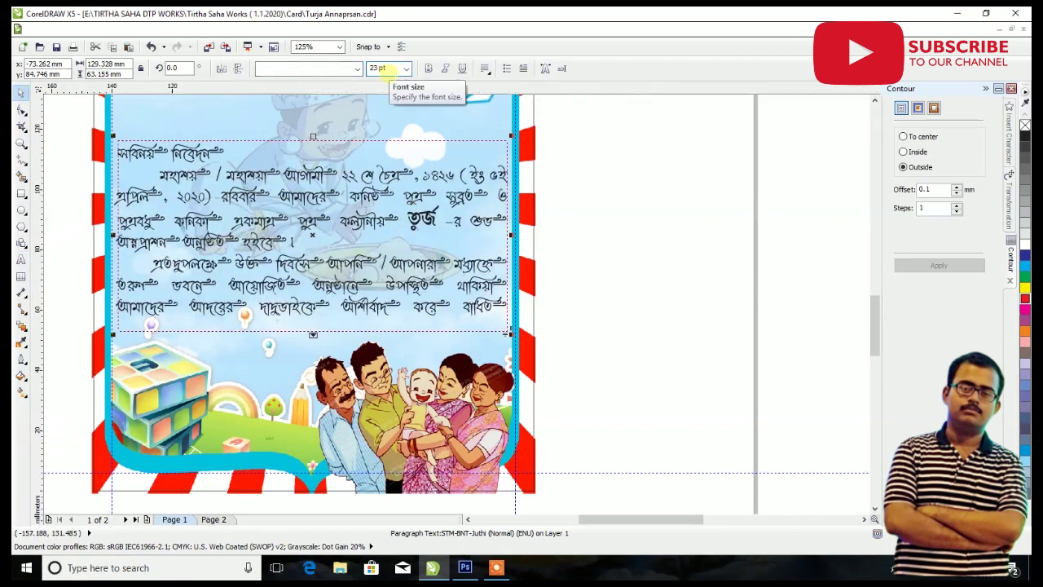
pyautogui.moveTo(312, 334); pyautogui.dragTo(312, 386)
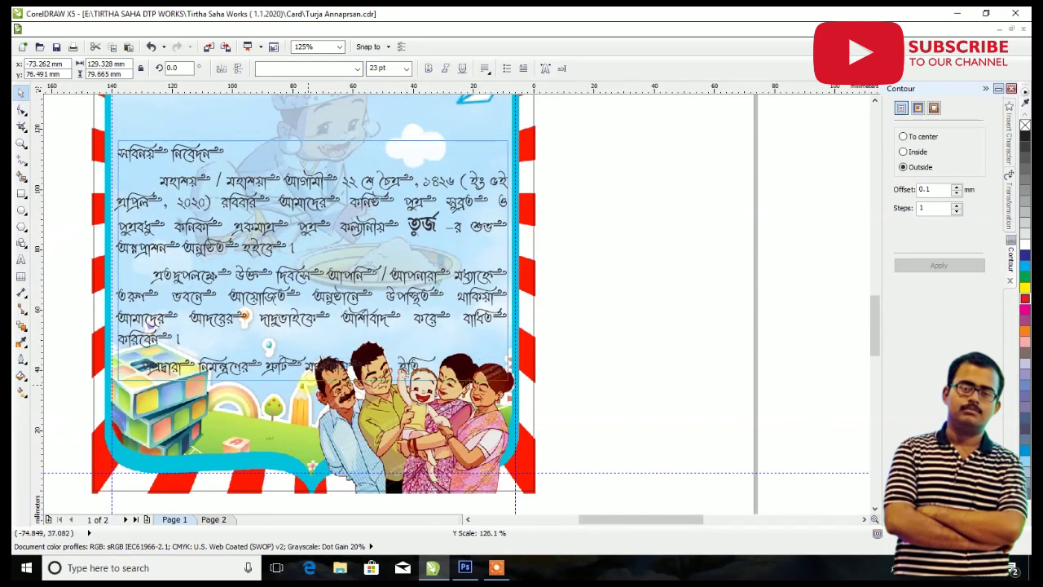
pyautogui.scroll(-1, 305, 238)
pyautogui.scroll(-1, 305, 187)
pyautogui.scroll(2, 297, 187)
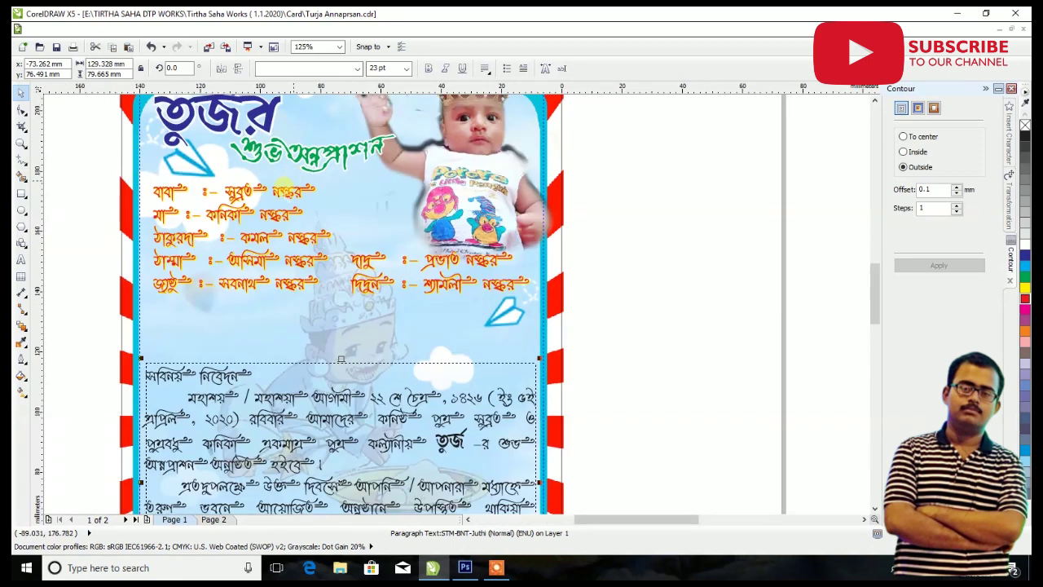
# Step: Nudge the names list block slightly up-left, then down-left
pyautogui.click(232, 186)
pyautogui.scroll(1, 232, 187)
pyautogui.moveTo(228, 170); pyautogui.dragTo(227, 167)
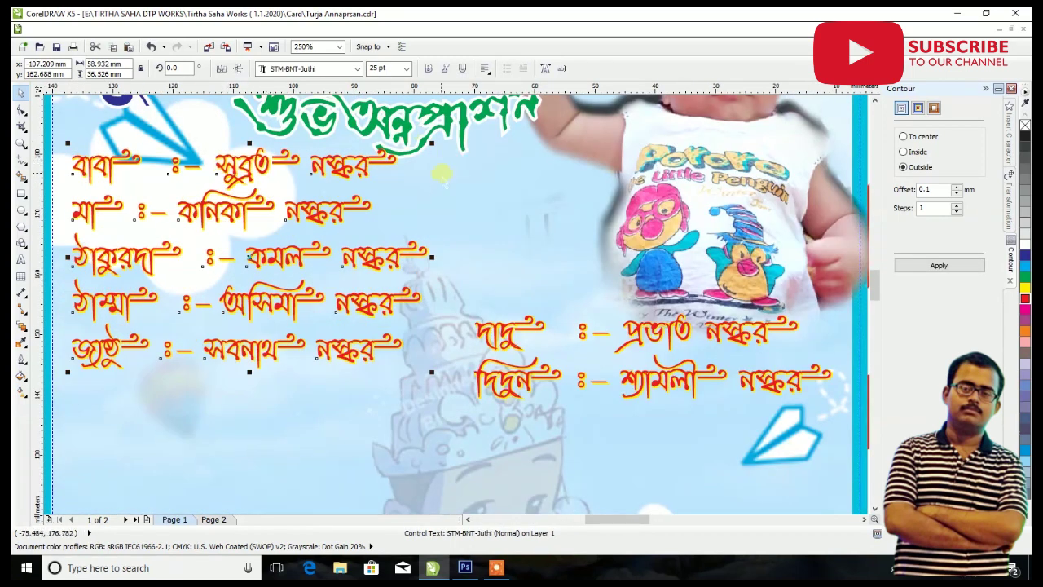
pyautogui.moveTo(350, 174); pyautogui.dragTo(346, 186)
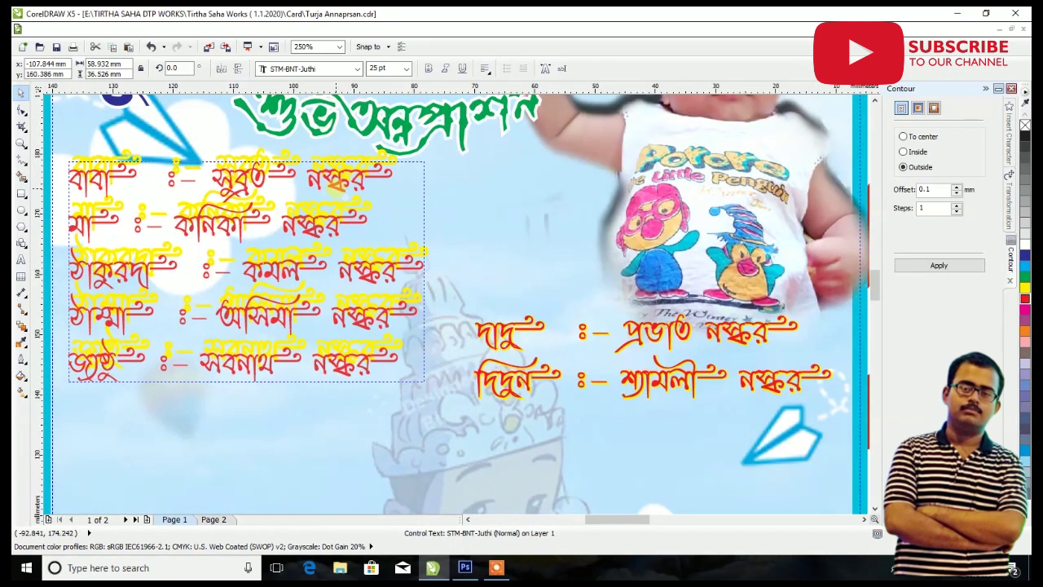
pyautogui.scroll(-5, 420, 334)
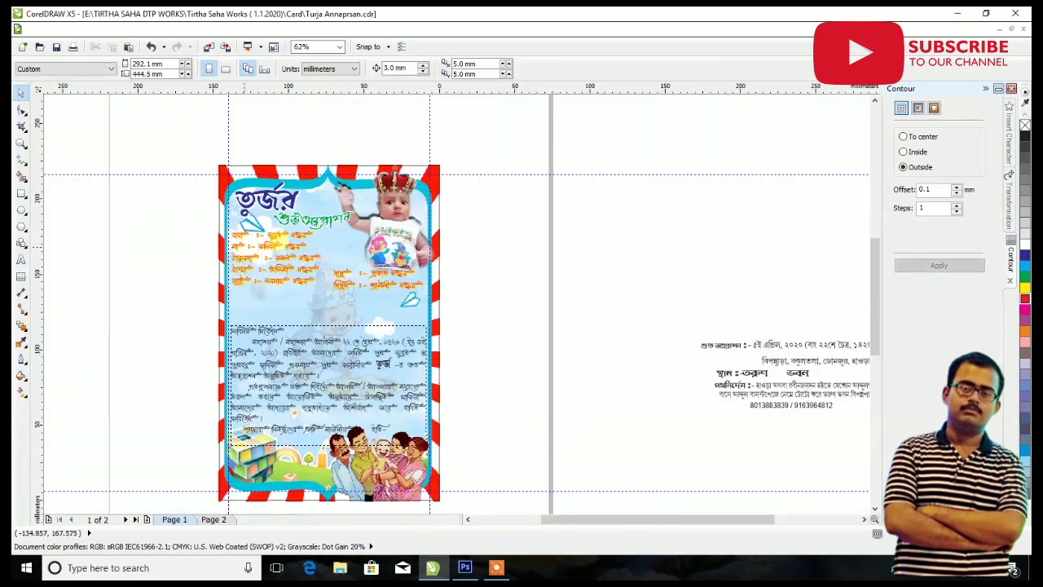
pyautogui.scroll(4, 420, 334)
pyautogui.scroll(4, 421, 334)
# Step: Move the first two name lines right with a yellow contour, then undo it
pyautogui.click(421, 334)
pyautogui.scroll(2, 326, 195)
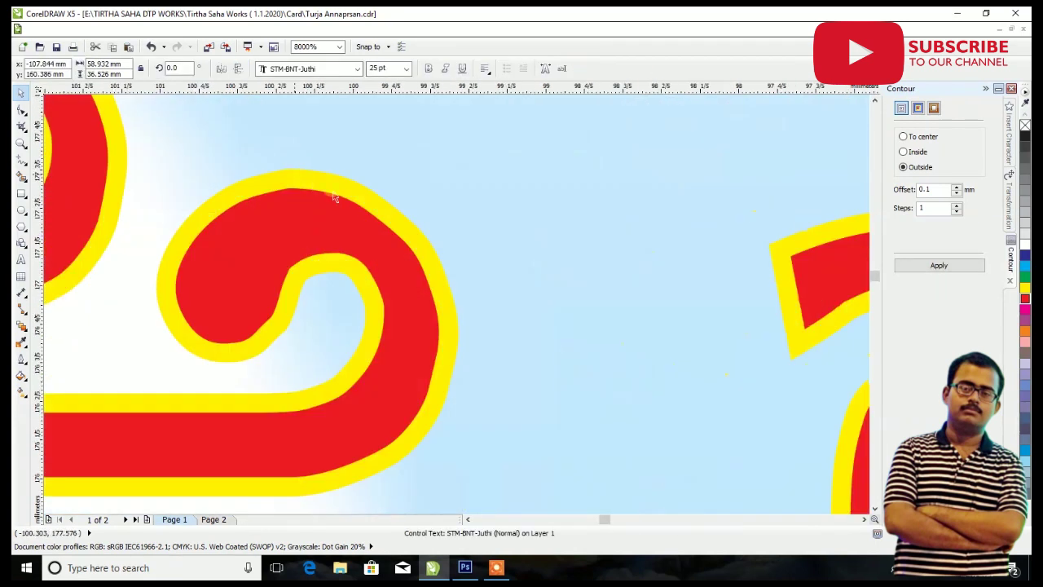
pyautogui.click(419, 185)
pyautogui.scroll(-5, 419, 185)
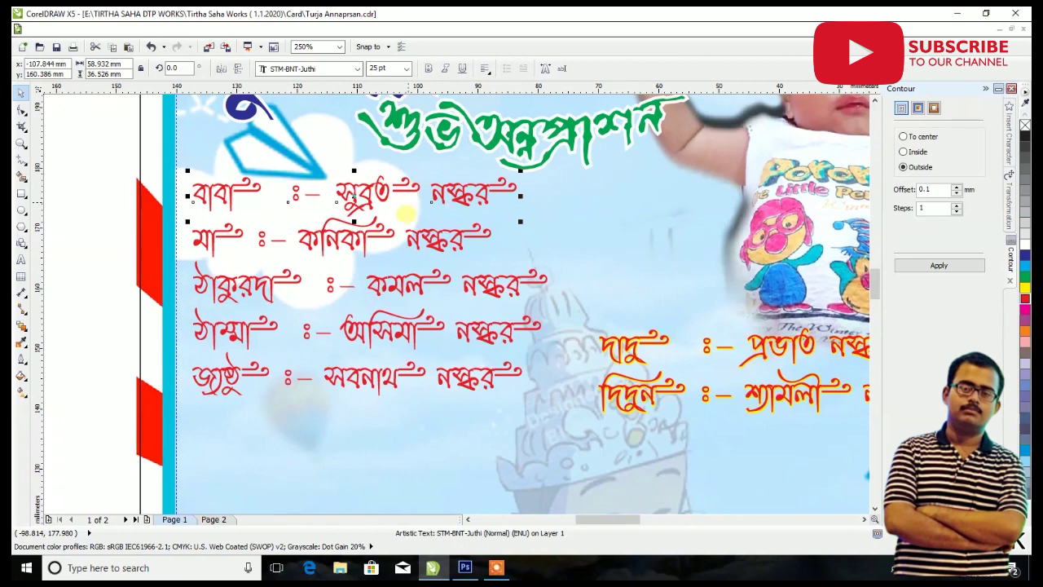
pyautogui.keyDown('shift'); pyautogui.click(383, 240); pyautogui.keyUp('shift')
pyautogui.moveTo(368, 209)
pyautogui.mouseDown()
pyautogui.moveTo(635, 213)
pyautogui.moveTo(603, 213)
pyautogui.mouseUp()
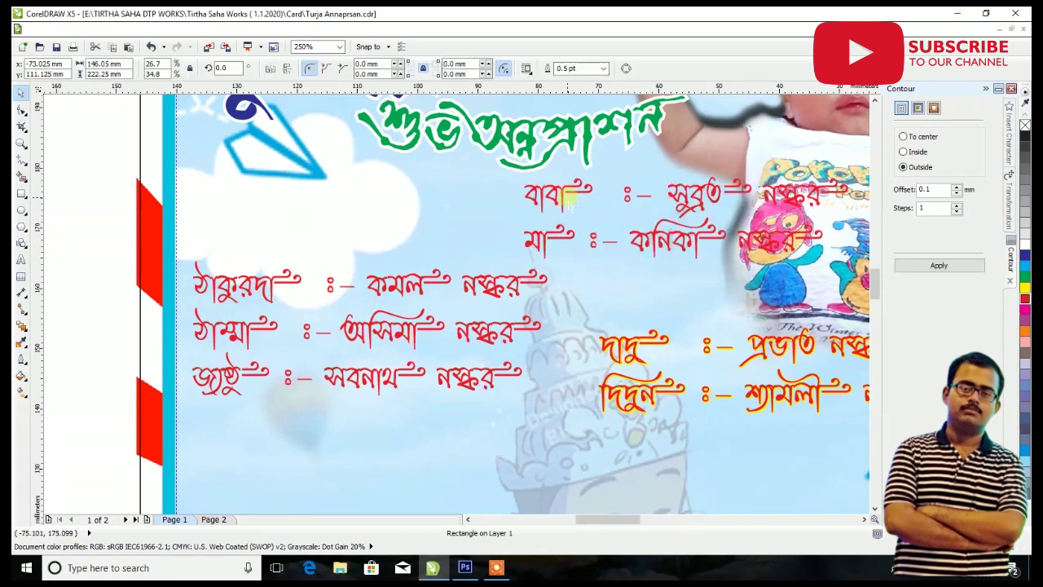
pyautogui.click(953, 265)
pyautogui.click(955, 267)
pyautogui.click(955, 267)
pyautogui.scroll(1, 758, 199)
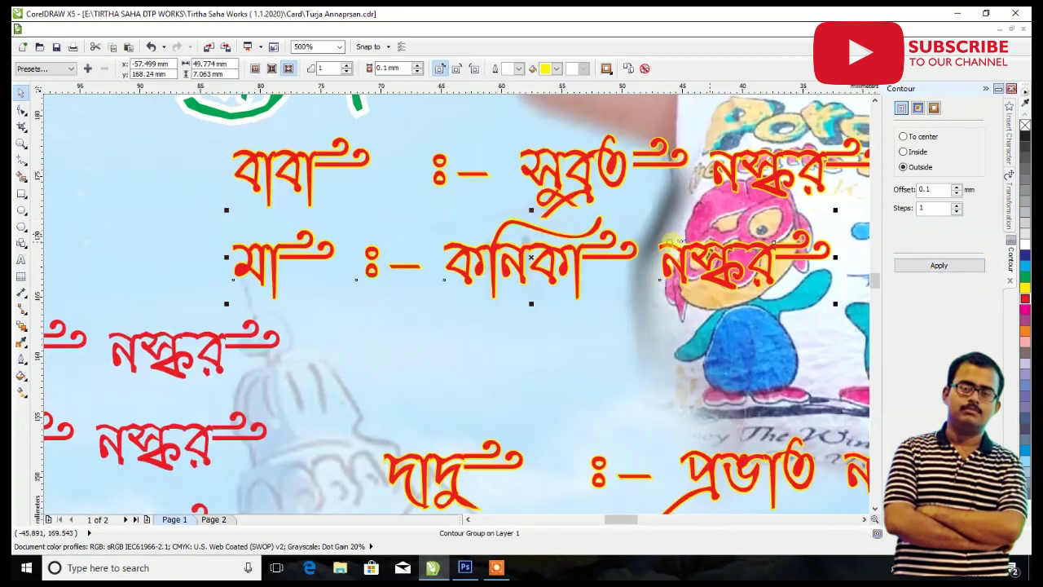
pyautogui.scroll(-3, 673, 240)
pyautogui.hotkey('ctrl', 'z')
pyautogui.hotkey('ctrl', 'z')
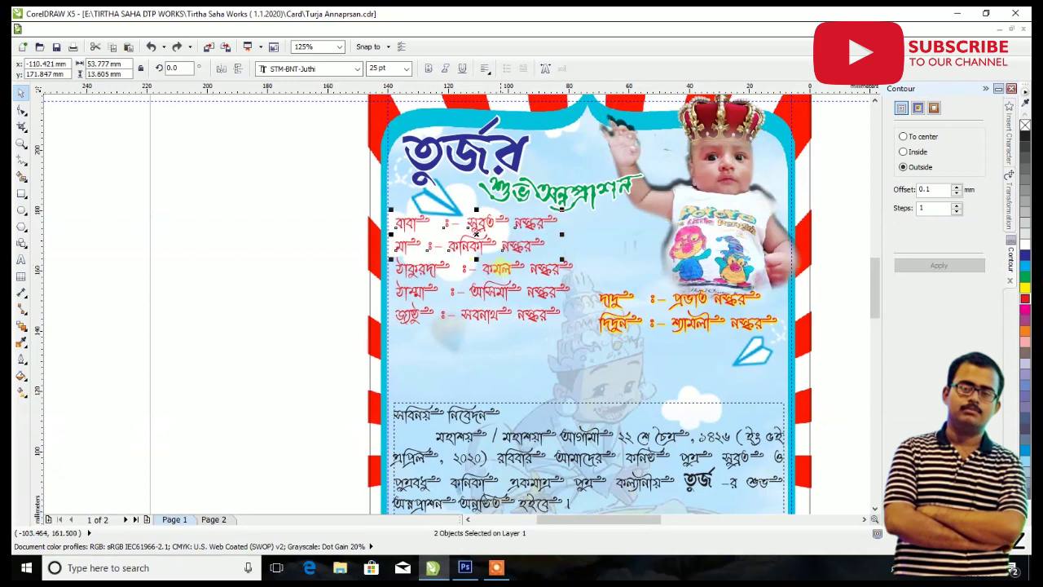
# Step: Set the invitation body paragraph text to 20 pt
pyautogui.click(484, 279)
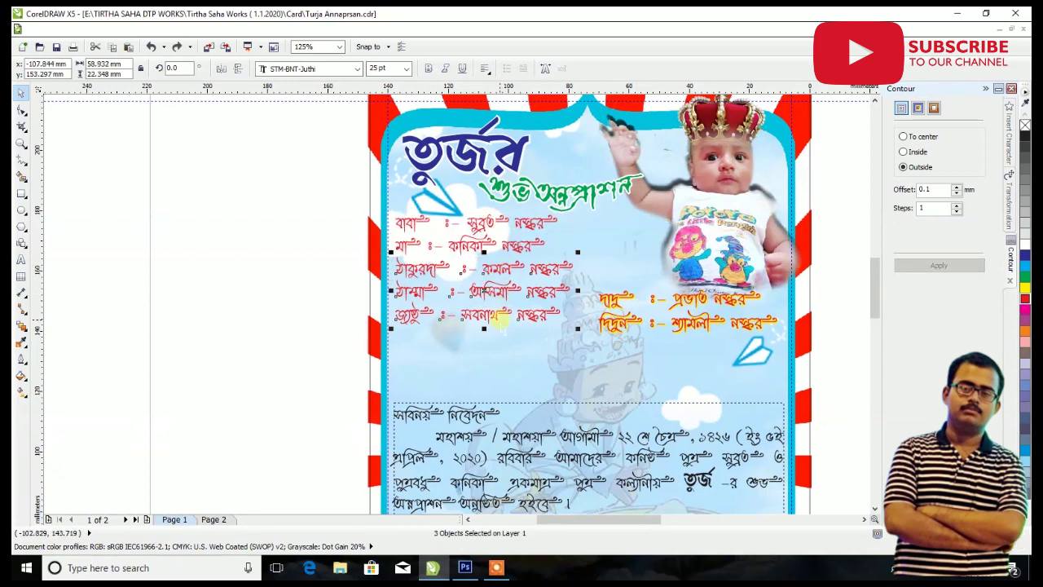
pyautogui.click(328, 252)
pyautogui.scroll(-3, 329, 251)
pyautogui.scroll(3, 541, 399)
pyautogui.click(598, 368)
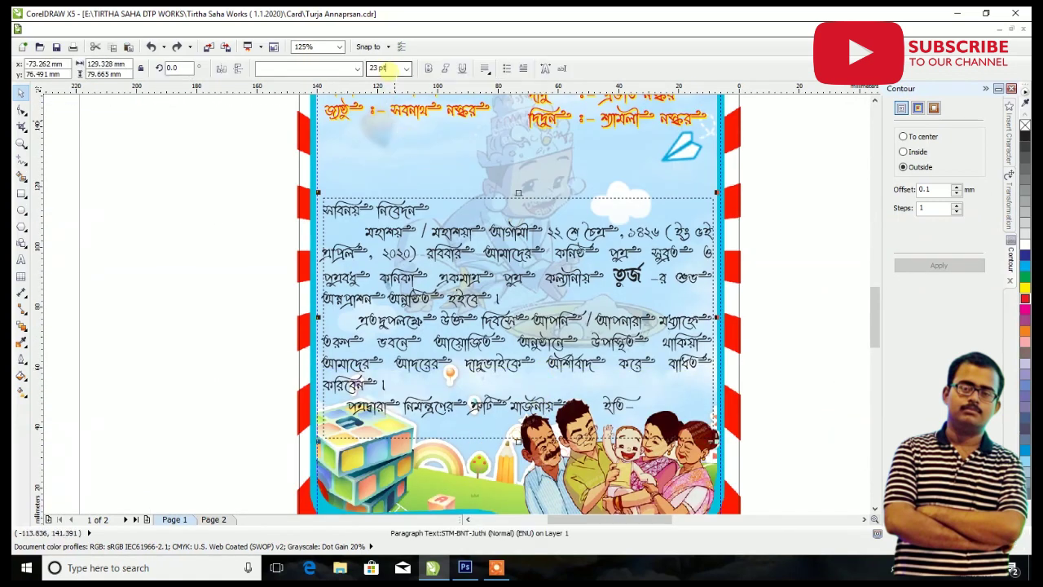
pyautogui.write('0')
pyautogui.press('Return')
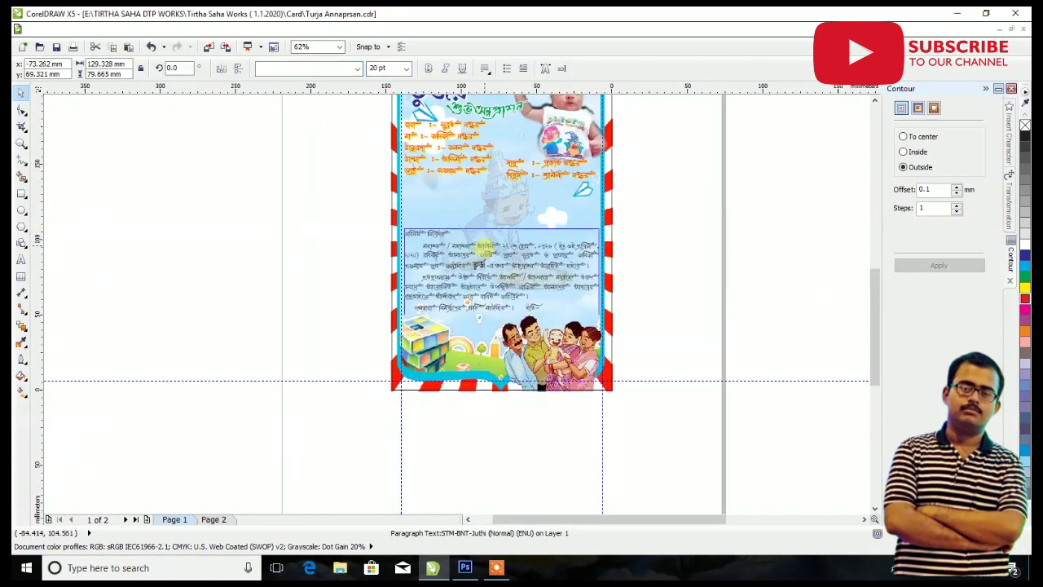
# Step: Bring the date line from page 2 onto the card and type the heading '-ঃ শুভ অন্নপ্রাশন ও প্রীতিভোজ ঃ-' above it
pyautogui.scroll(-2, 484, 292)
pyautogui.scroll(-2, 710, 239)
pyautogui.scroll(3, 703, 252)
pyautogui.moveTo(703, 251); pyautogui.dragTo(229, 216)
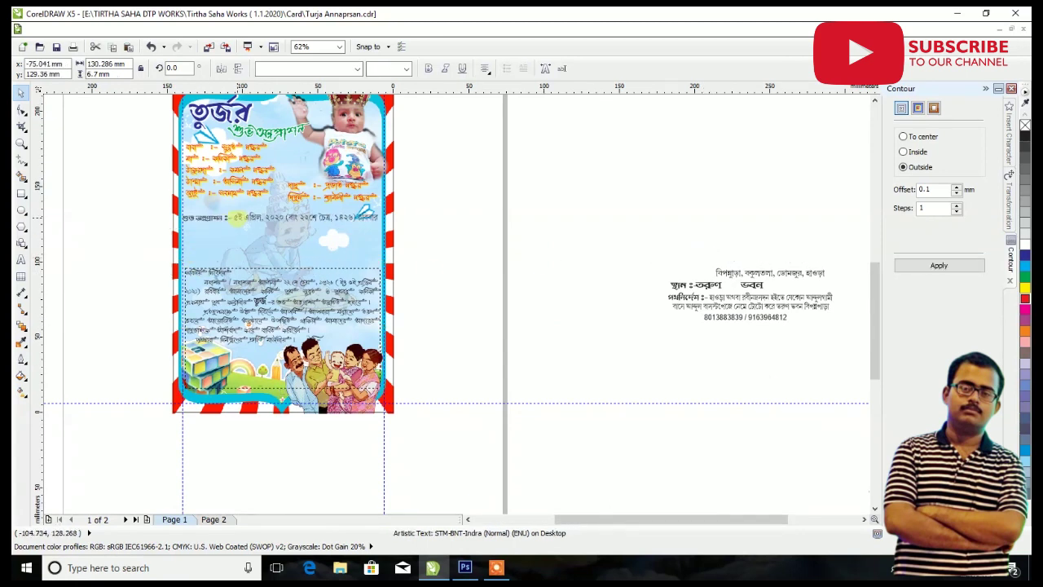
pyautogui.scroll(3, 228, 216)
pyautogui.click(22, 257)
pyautogui.click(246, 221)
pyautogui.press('Return')
pyautogui.click(334, 224)
pyautogui.write('-ঃ শুভ অন্নপ্রাশন ও প্রীতিভোজ ঃ-')
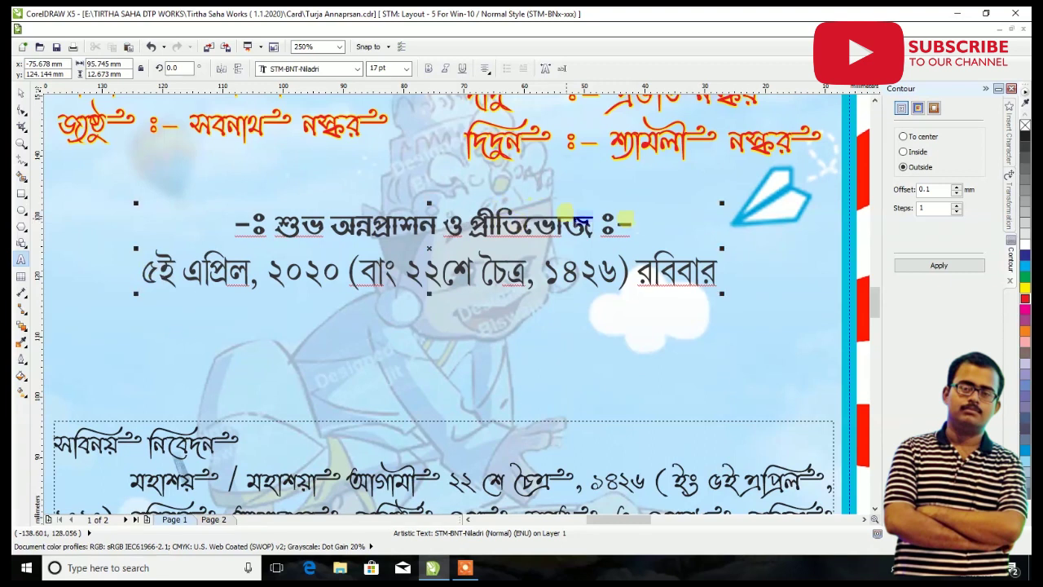
# Step: Make the heading separate text above the date with a 0.5 mm yellow outside contour
pyautogui.moveTo(633, 221); pyautogui.dragTo(233, 221)
pyautogui.hotkey('ctrl', 'x')
pyautogui.click(373, 330)
pyautogui.hotkey('ctrl', 'v')
pyautogui.click(19, 93)
pyautogui.moveTo(453, 328); pyautogui.dragTo(478, 182)
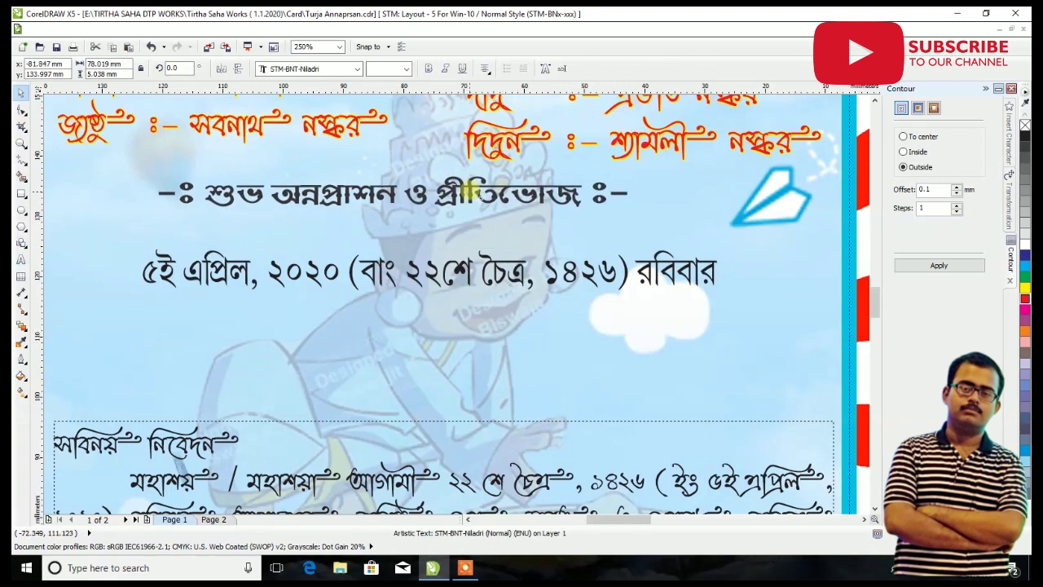
pyautogui.doubleClick(926, 189)
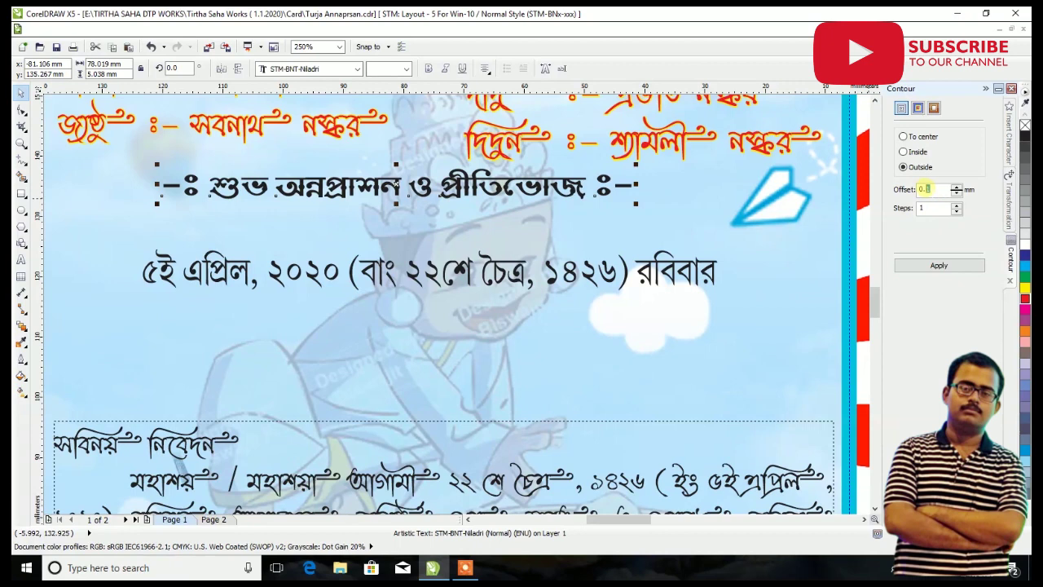
pyautogui.write('0.5')
pyautogui.click(965, 265)
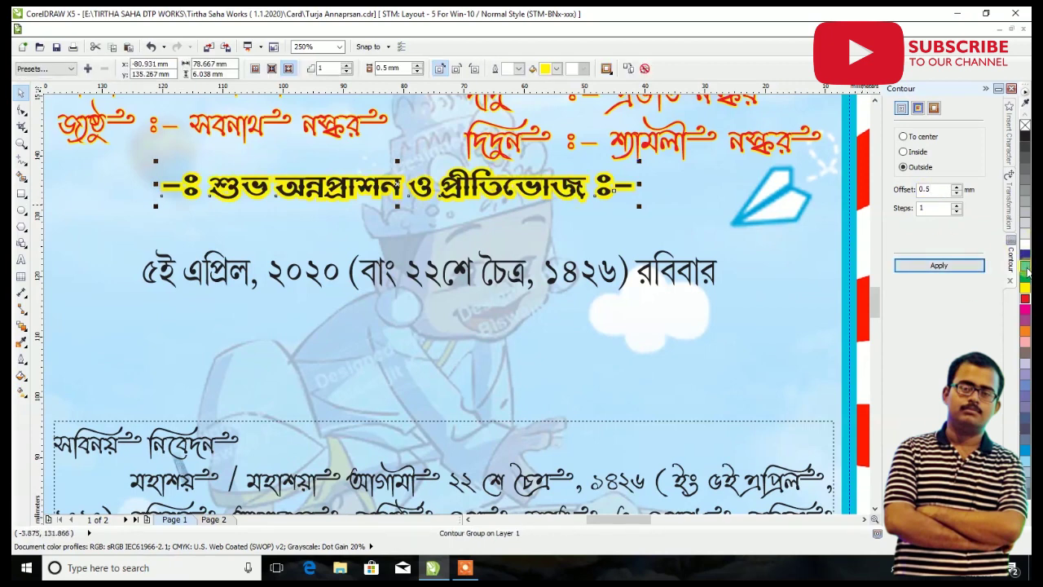